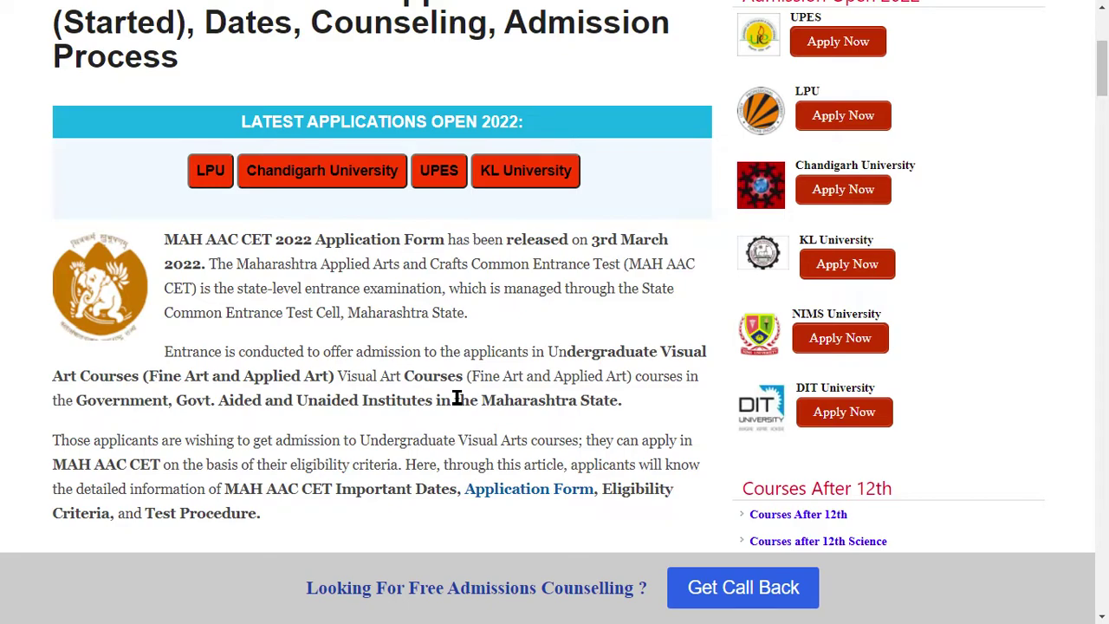
Close the free counselling enquiry pop-up covering the MAH AAC CET article.
double_click(343, 267)
left_click(432, 274)
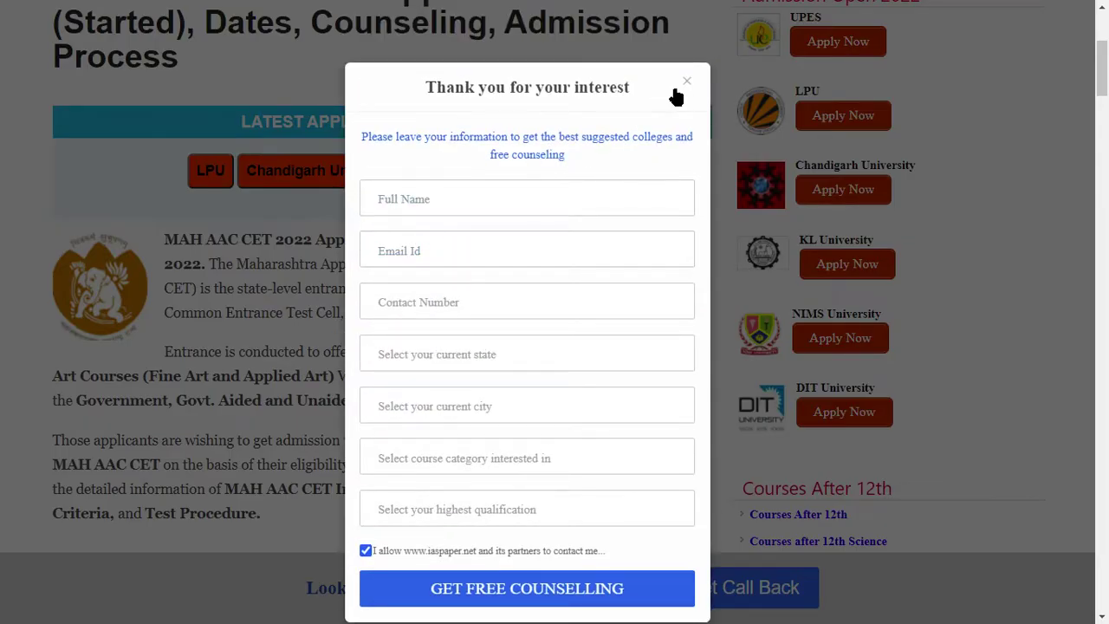
left_click(688, 83)
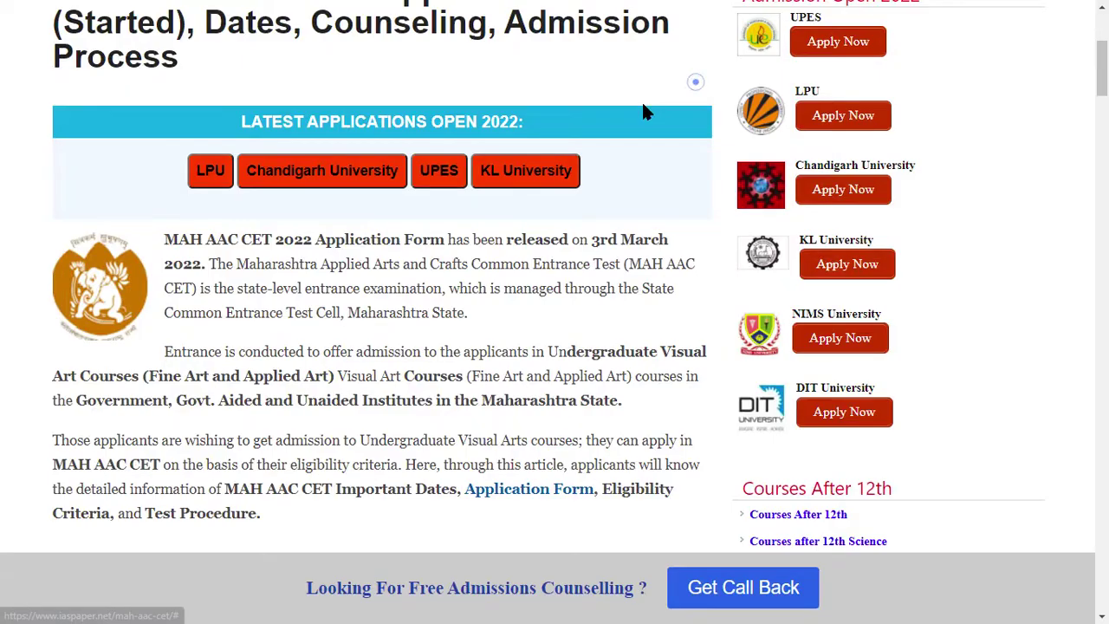
left_click(372, 339)
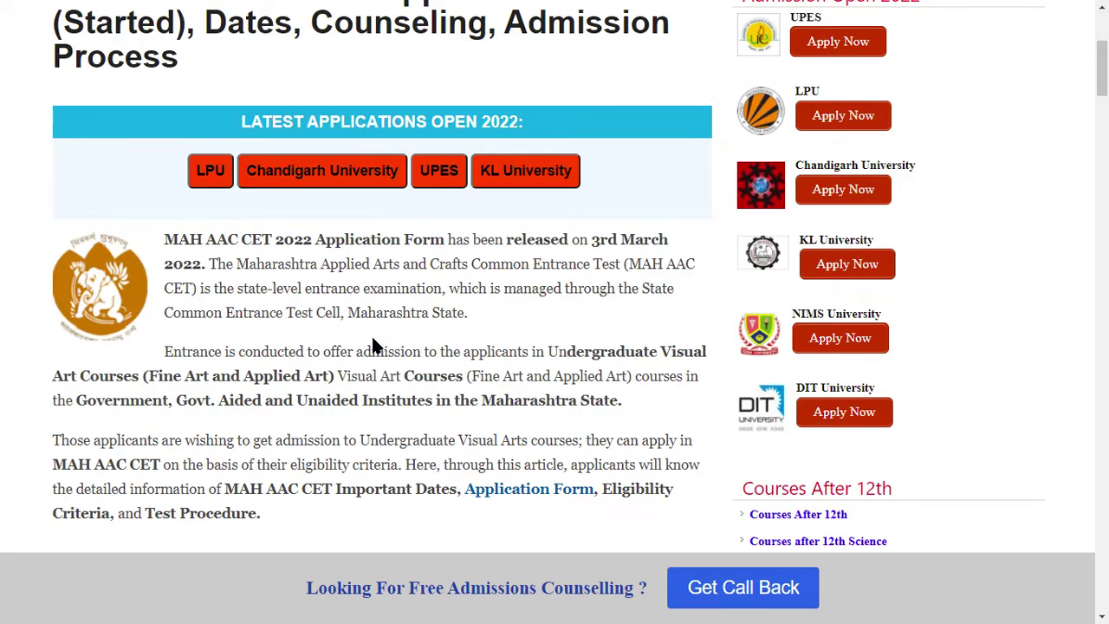
Examine the MAH AAC CET 2022 notification section about the application form release.
scroll(371, 334, "down", 4)
left_click_drag(397, 227, 742, 247)
left_click(494, 272)
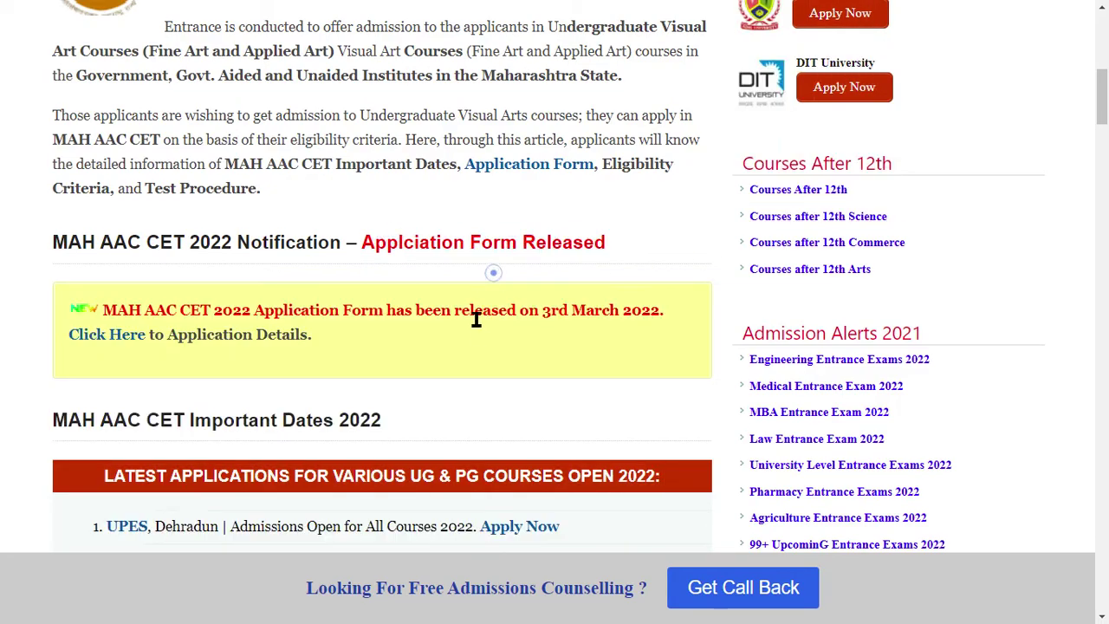
double_click(310, 243)
Open the callback request form and choose Karnataka as the current state and Chikkaballapur as the current city.
left_click(712, 589)
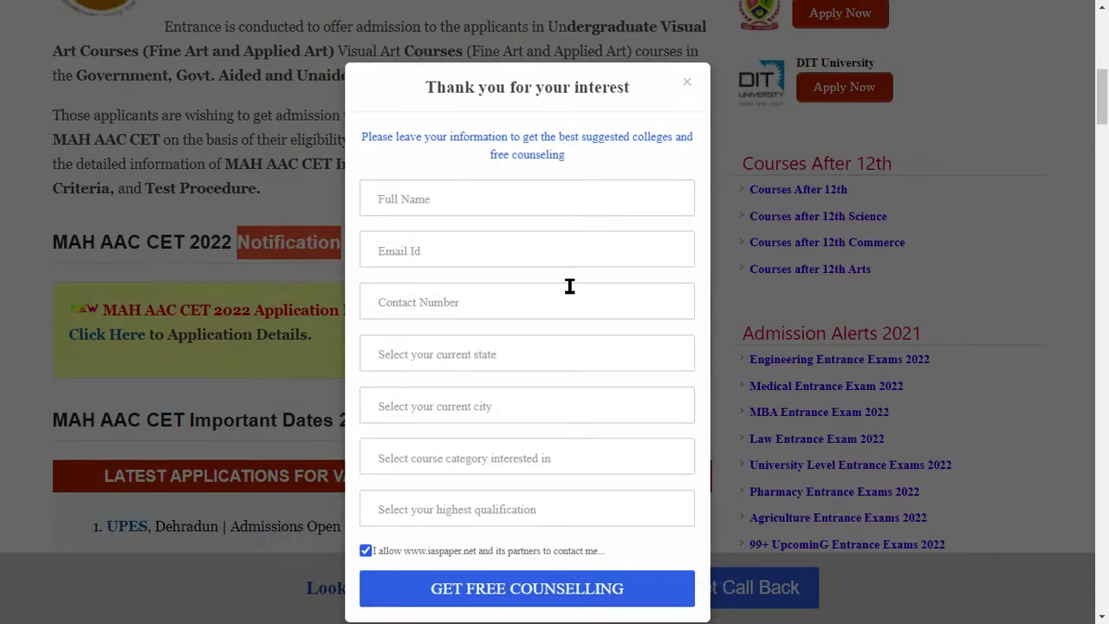
left_click(425, 207)
left_click(433, 251)
left_click(460, 299)
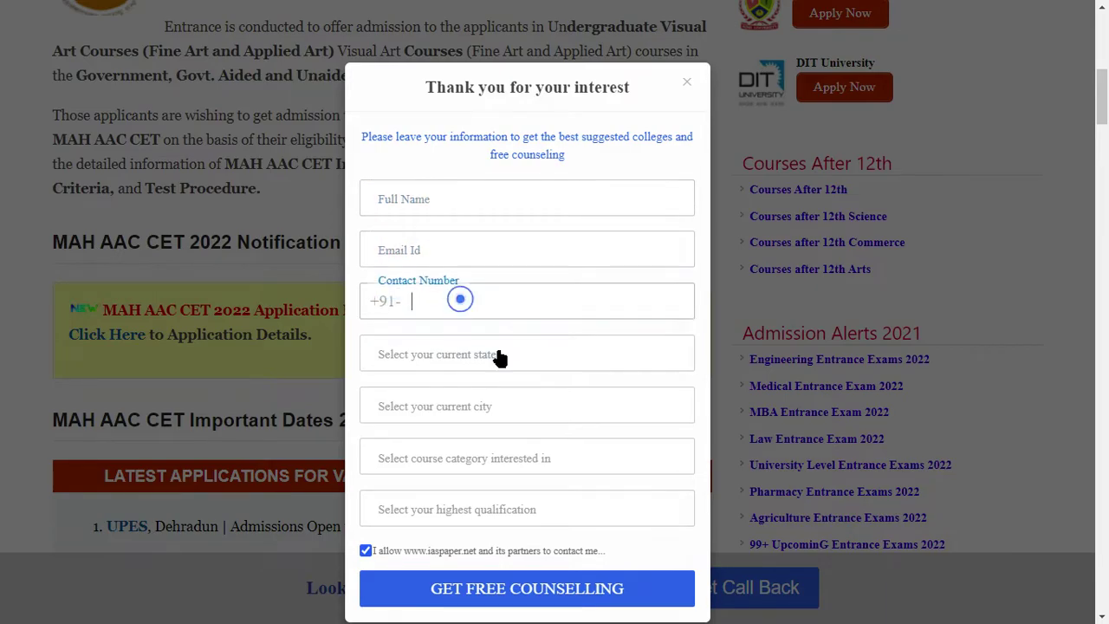
left_click(500, 354)
left_click(433, 300)
left_click(503, 405)
left_click(433, 287)
Try to request counselling for Animation / Multimedia with the qualification Studying/Completed 12th, and close the form.
left_click(496, 455)
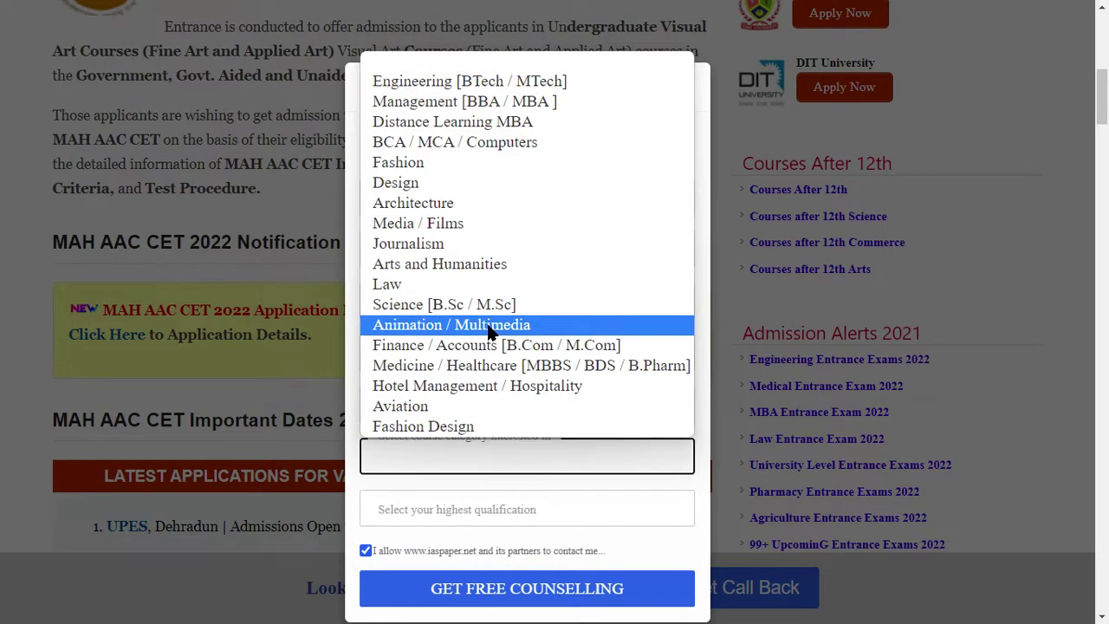
left_click(490, 324)
left_click(512, 510)
left_click(497, 421)
left_click(516, 587)
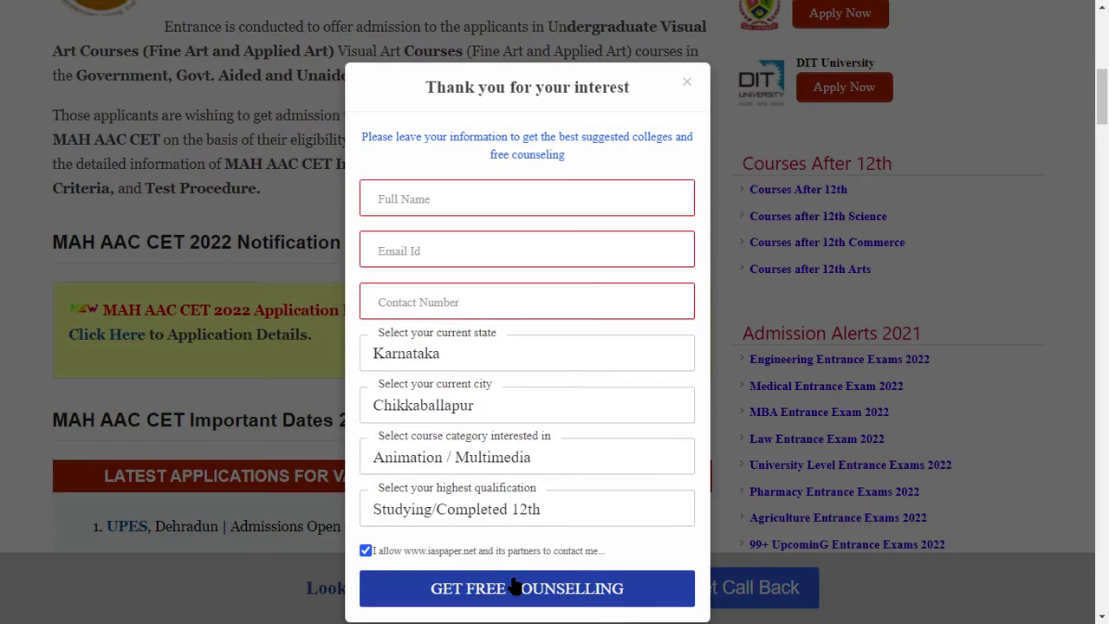
left_click(687, 82)
left_click(377, 342)
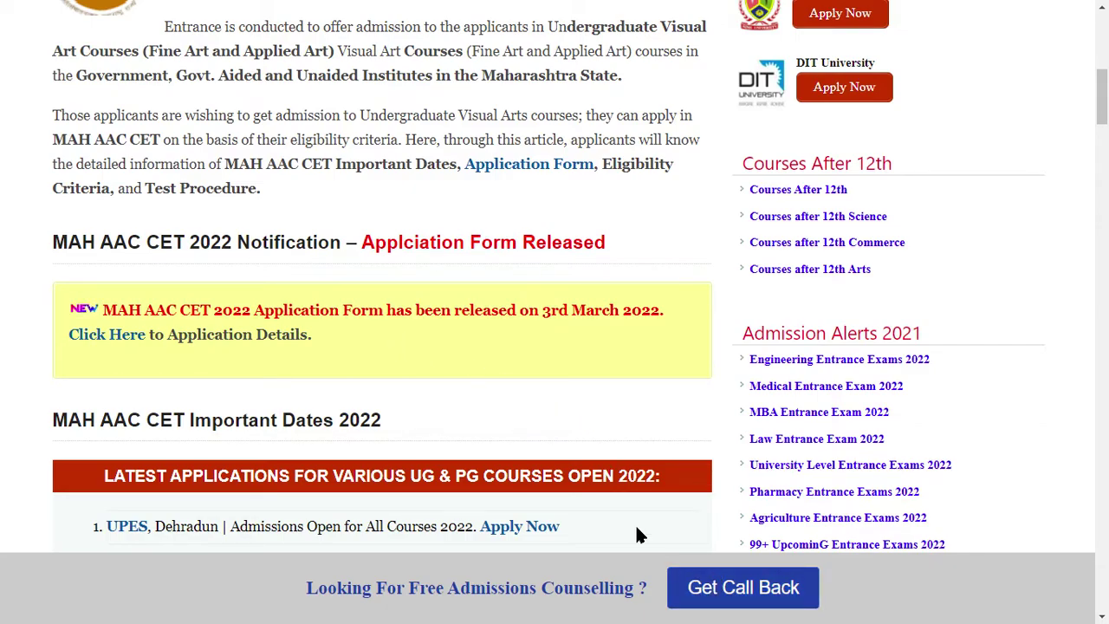
Open the application details page linked in the MAH AAC CET 2022 notification box.
left_click_drag(322, 317, 352, 319)
left_click(363, 351)
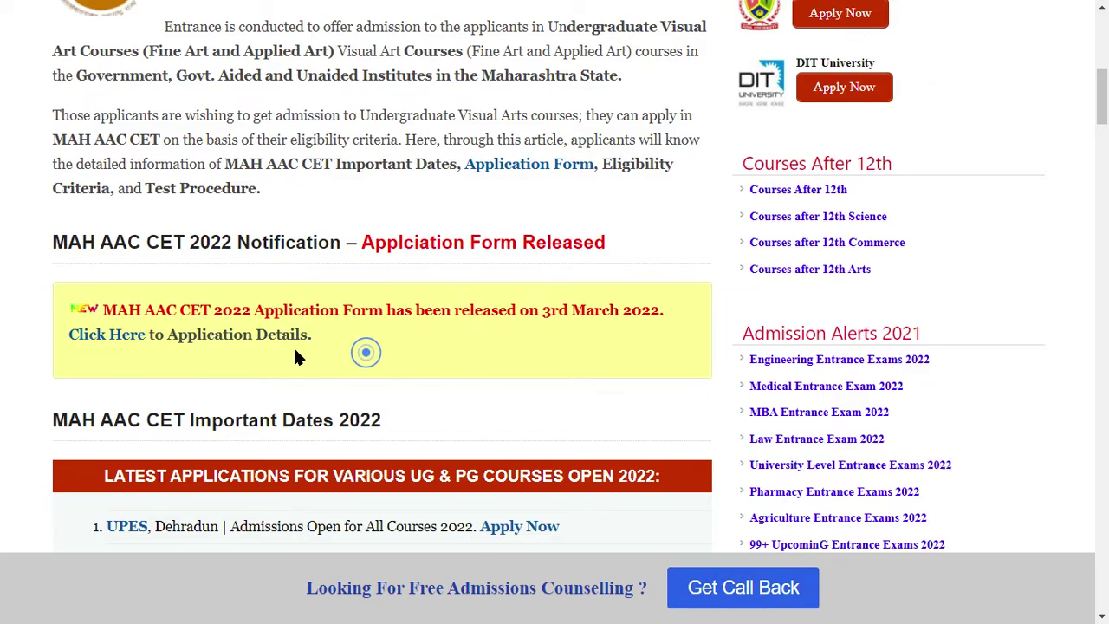
left_click_drag(213, 341, 300, 371)
left_click(299, 367)
left_click(121, 335)
scroll(349, 391, "down", 2)
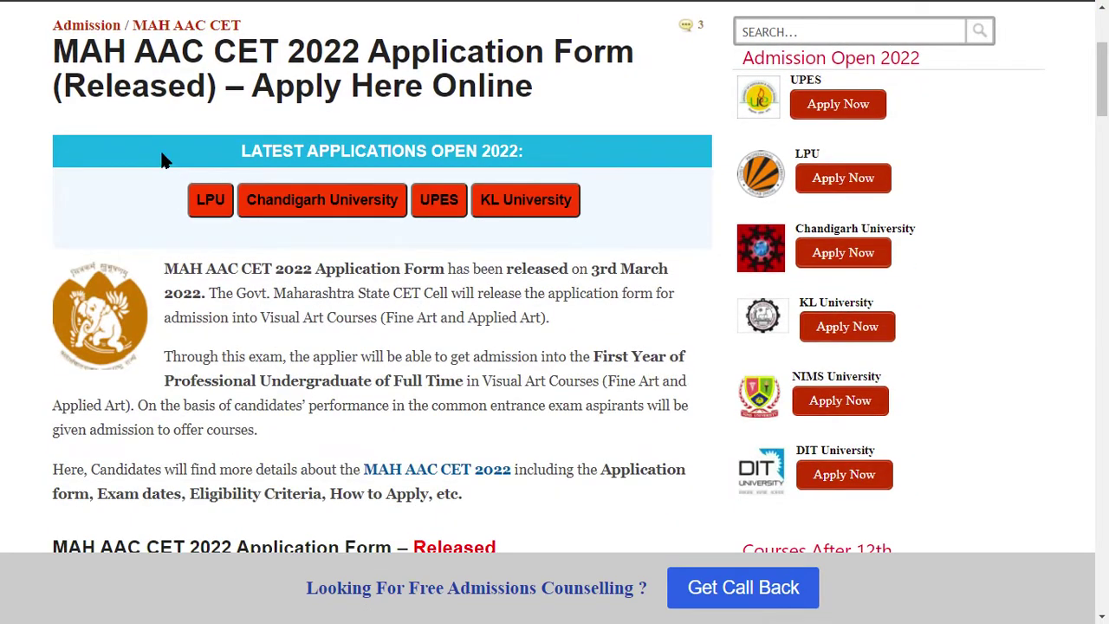
Open the official online application portal linked in the application form release notice.
left_click_drag(96, 56, 332, 55)
left_click(332, 55)
scroll(423, 237, "down", 5)
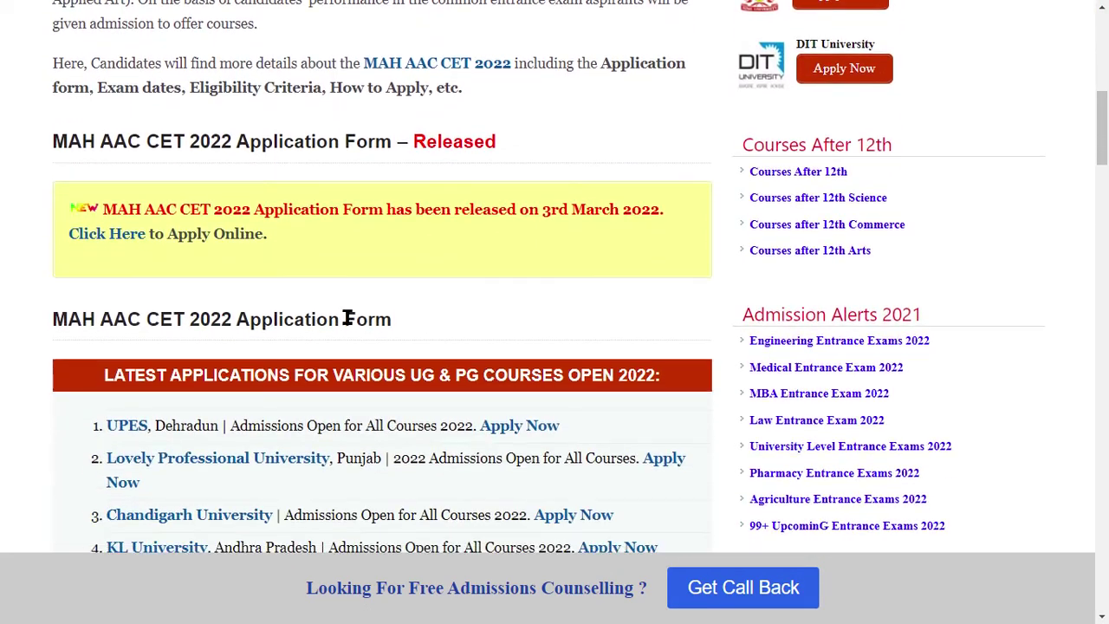
left_click_drag(176, 250, 235, 268)
left_click(234, 280)
left_click(89, 234)
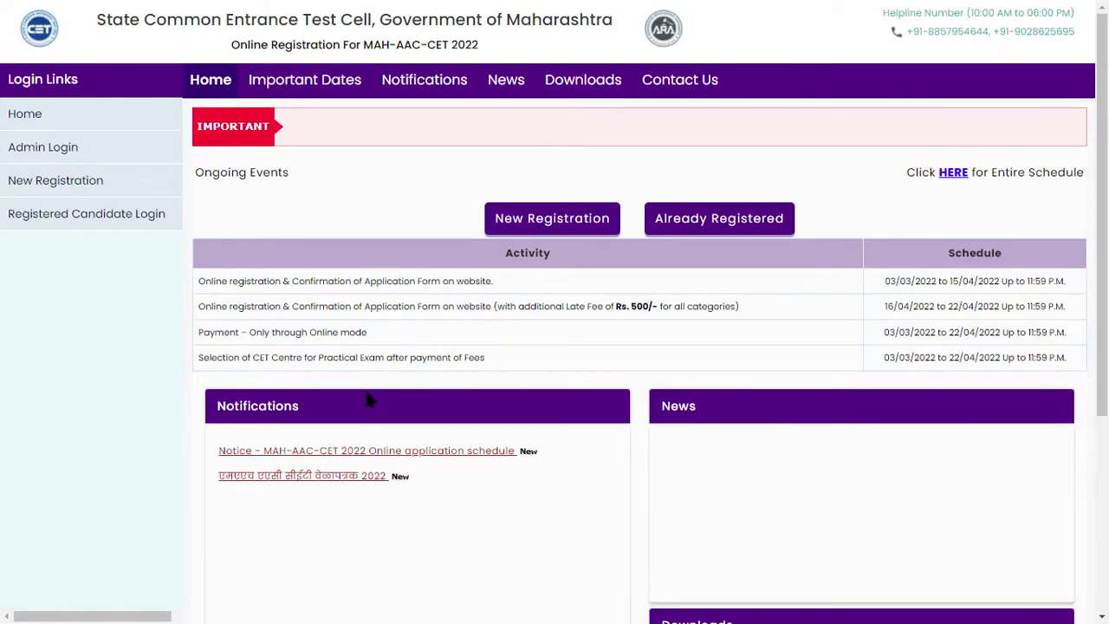
Review the ongoing events on the CET portal home page and start a new registration.
key("ctrl+plus")
key("ctrl+plus")
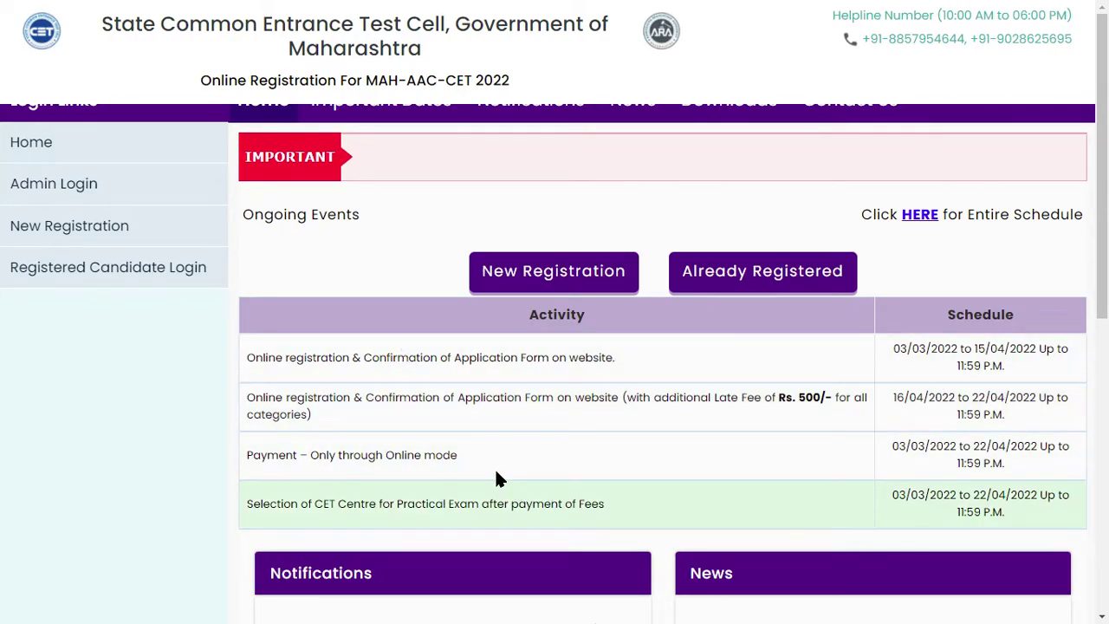
left_click_drag(272, 216, 354, 220)
left_click(376, 228)
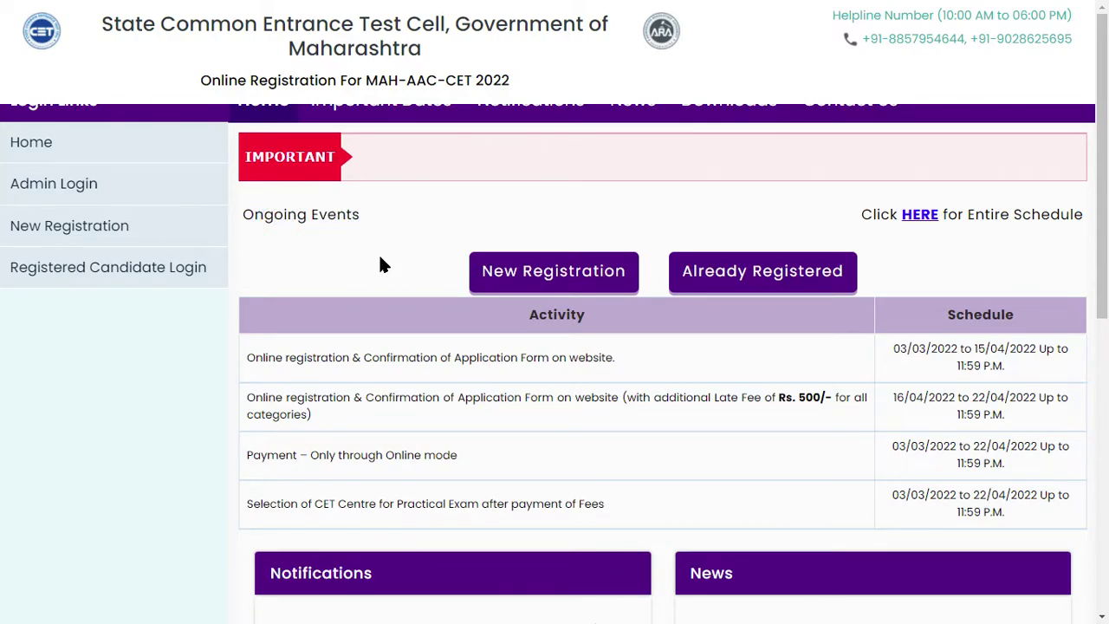
key("ctrl+minus")
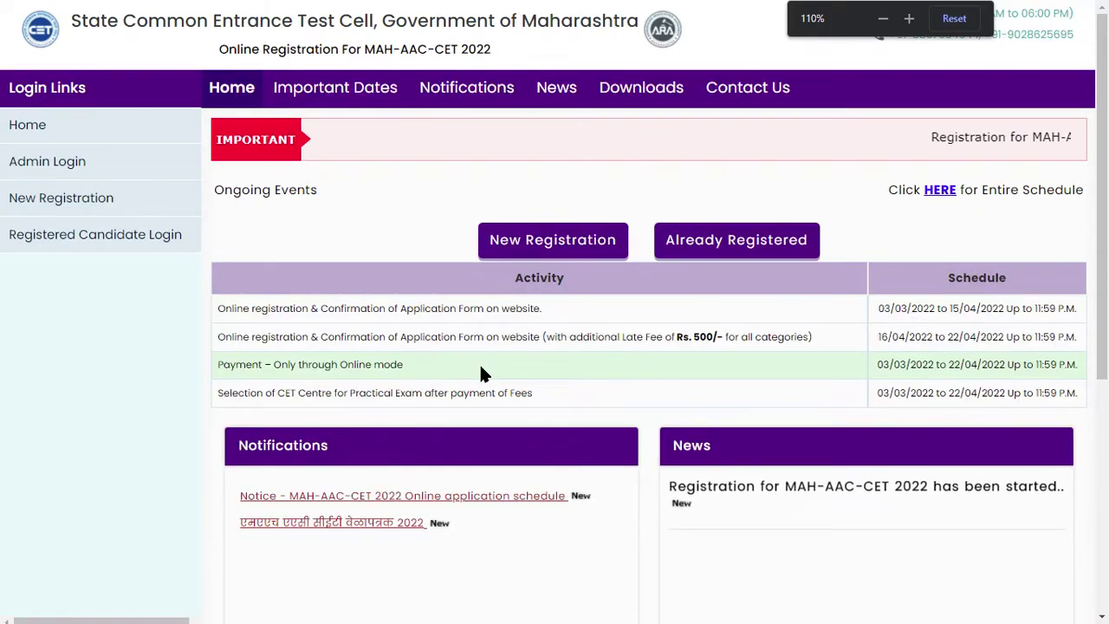
left_click(551, 251)
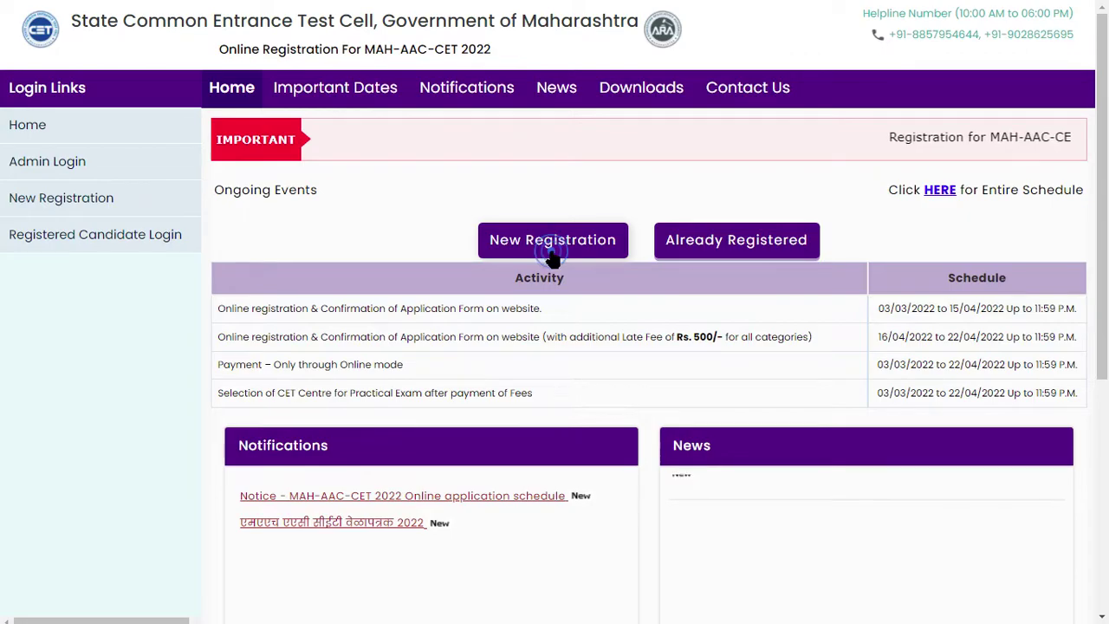
Review the registration instructions at 100% page zoom and accept them to proceed to the registration form.
key("ctrl+minus")
scroll(440, 370, "down", 5)
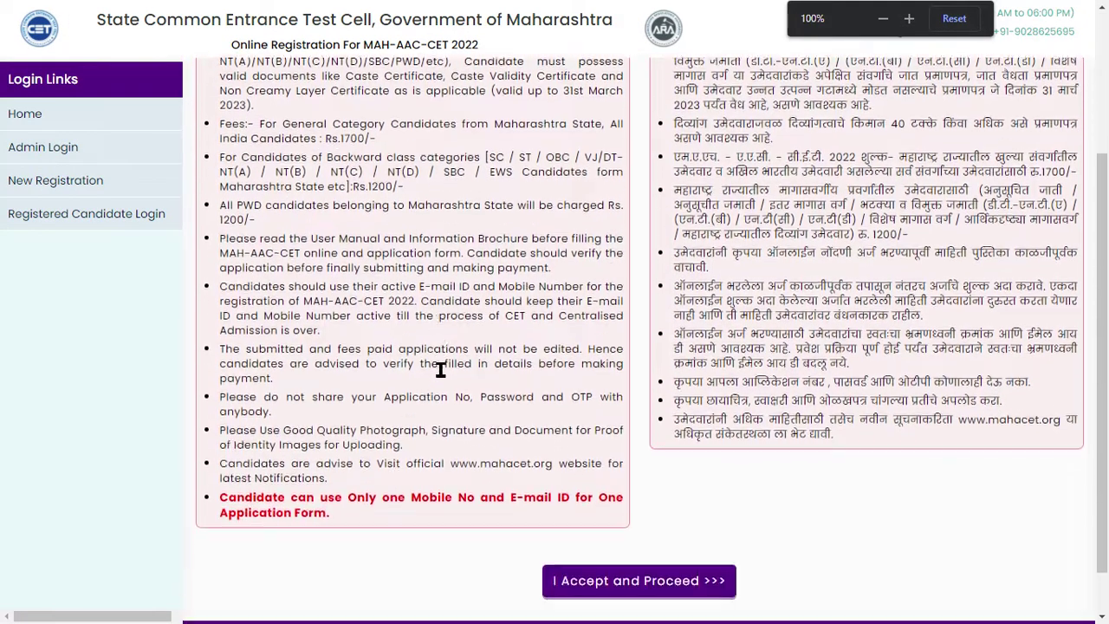
left_click_drag(248, 441, 378, 443)
left_click(388, 495)
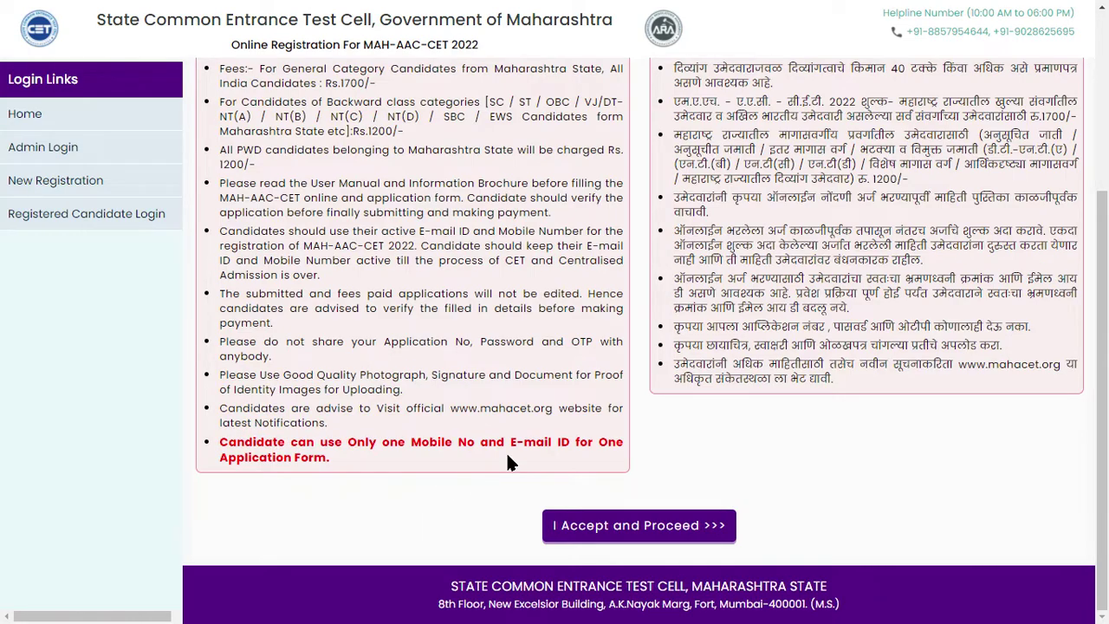
left_click_drag(507, 470, 241, 459)
left_click(363, 481)
left_click(672, 535)
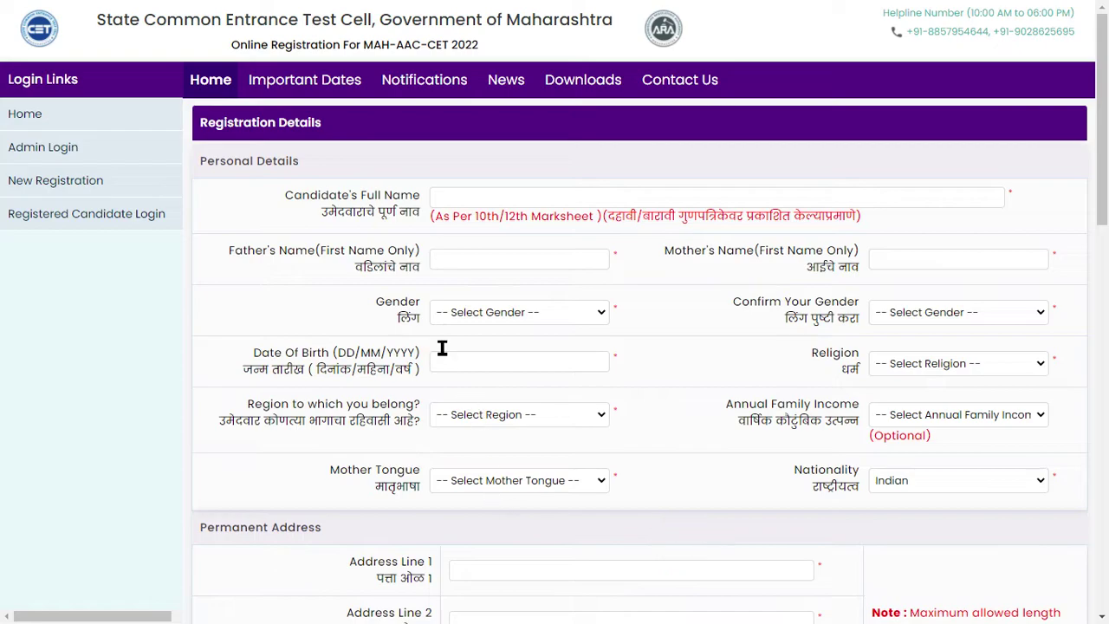
Examine the candidate's full name, father's name and mother's name fields in the personal details.
key("ctrl+plus")
left_click_drag(286, 212, 337, 232)
left_click(389, 232)
left_click(457, 227)
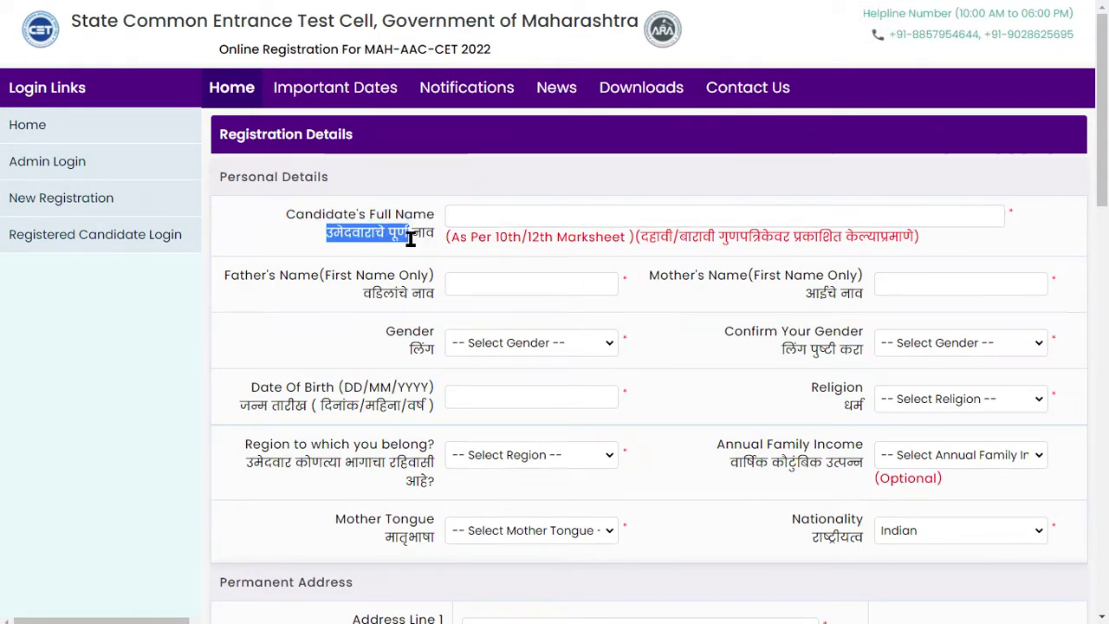
left_click(553, 214)
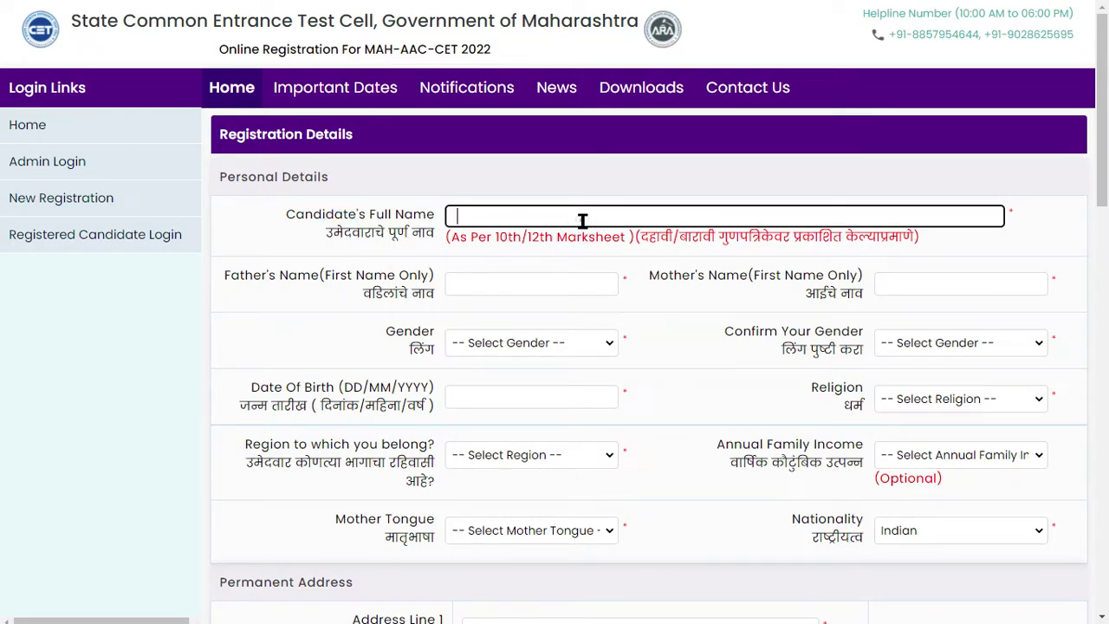
left_click(505, 243)
left_click_drag(526, 239, 594, 272)
left_click_drag(499, 241, 897, 241)
left_click(537, 211)
left_click(493, 269)
left_click(506, 279)
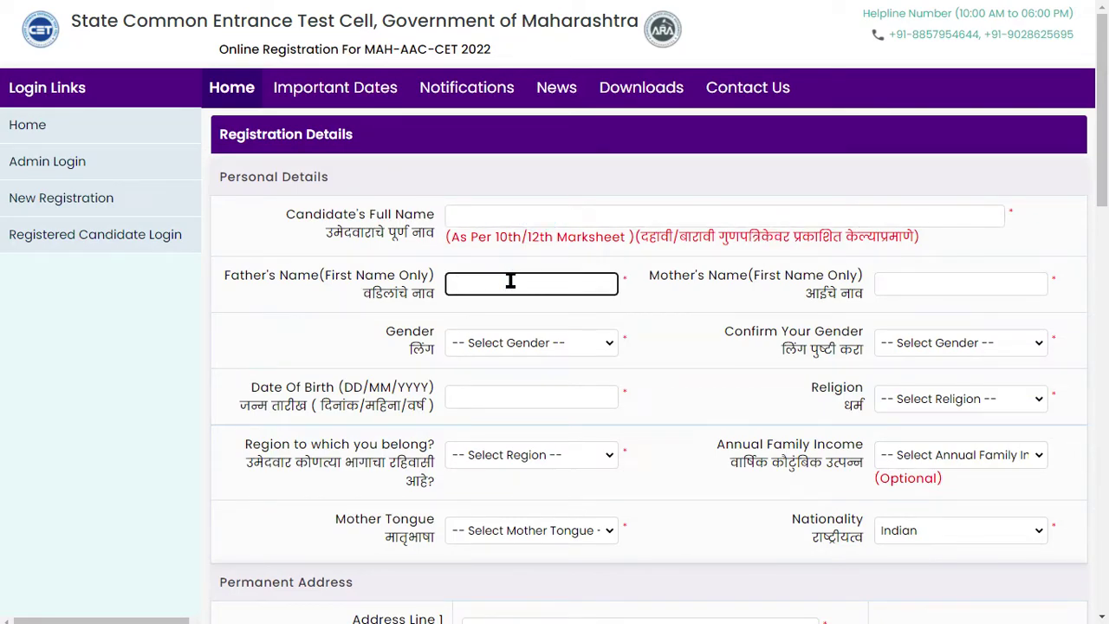
left_click(927, 279)
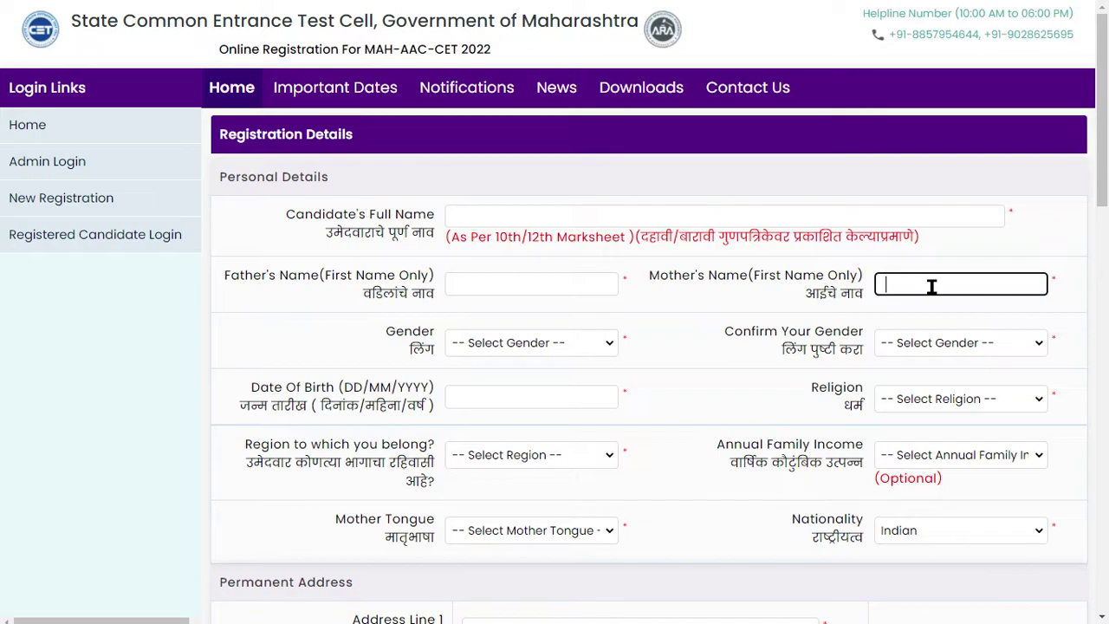
Set both the candidate's gender and its confirmation to Male.
left_click(508, 340)
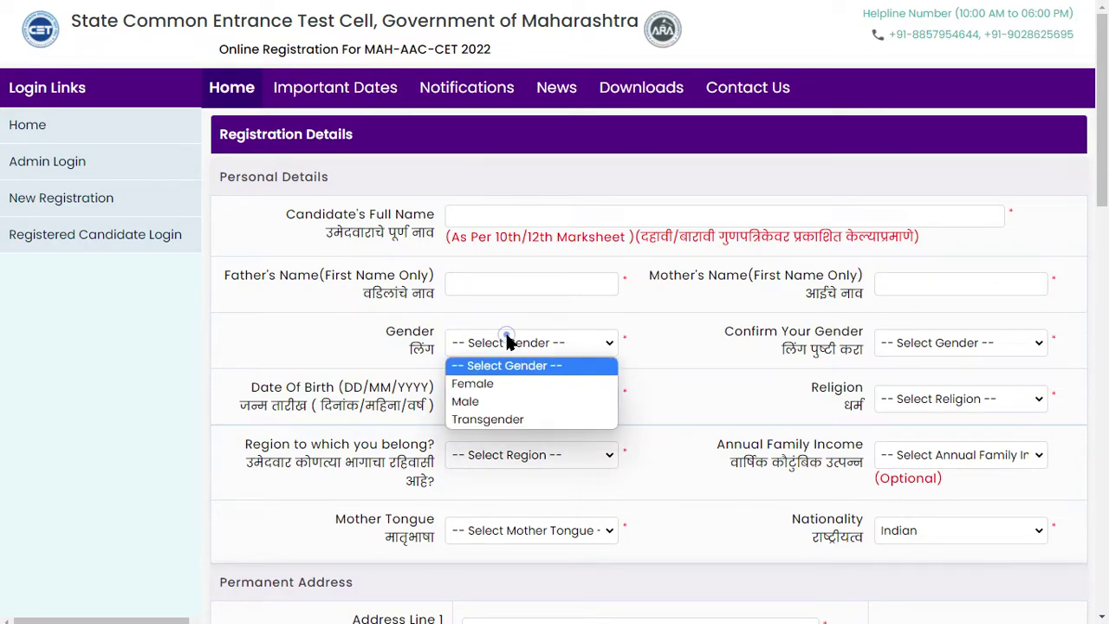
left_click(527, 401)
left_click(696, 78)
triple_click(767, 335)
left_click(943, 339)
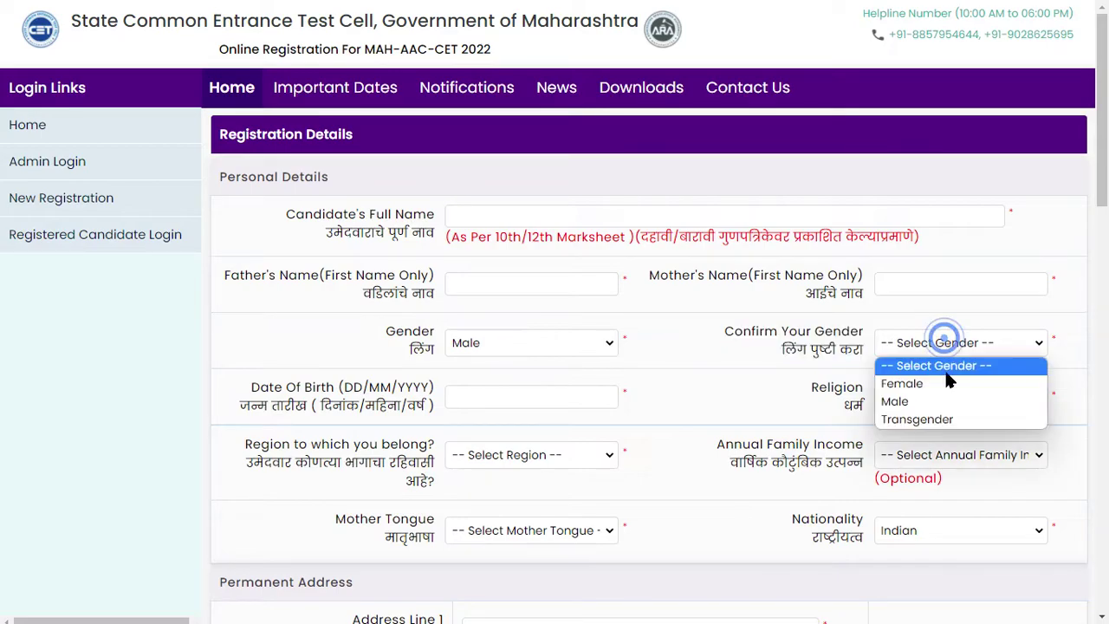
left_click(942, 400)
left_click(683, 331)
Fill in the candidate's date of birth using the calendar.
scroll(682, 341, "down", 1)
scroll(680, 331, "down", 3)
left_click(507, 233)
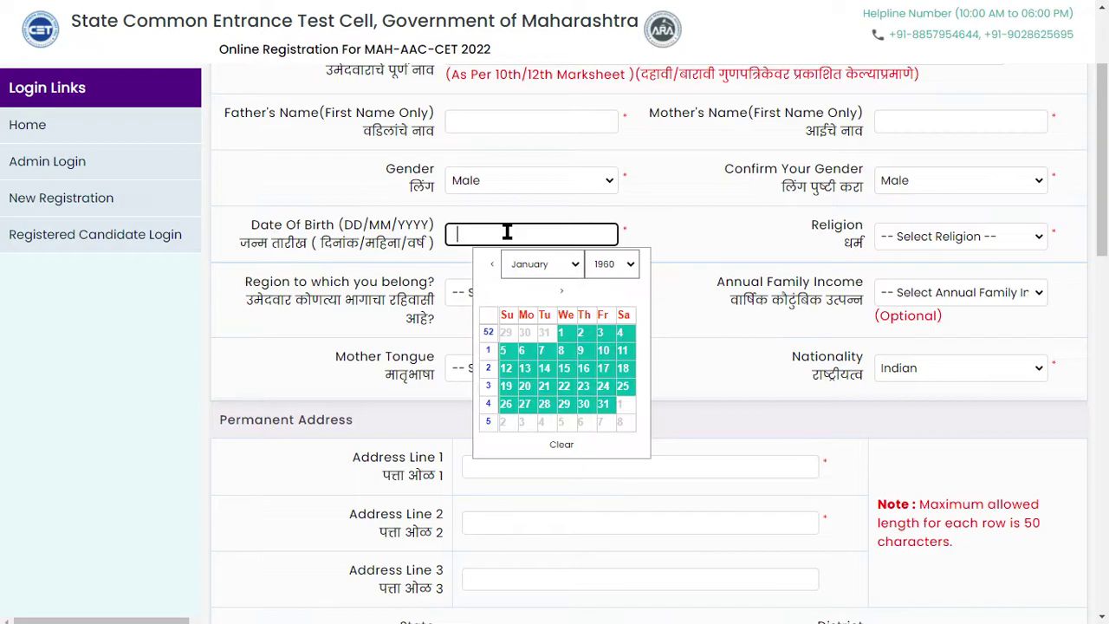
left_click(604, 263)
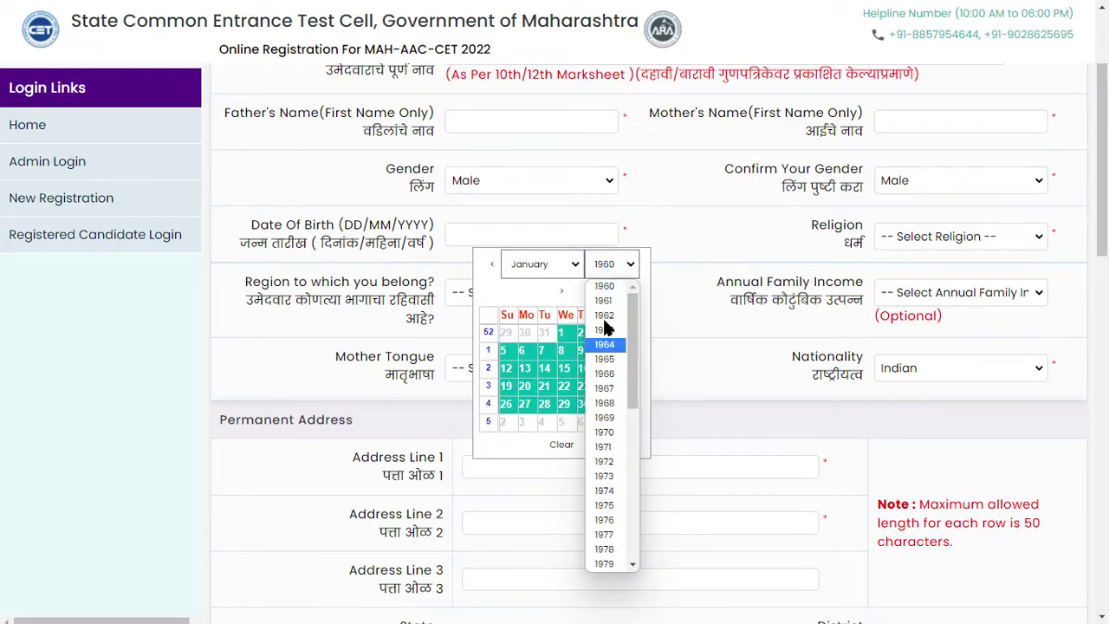
left_click_drag(632, 302, 642, 472)
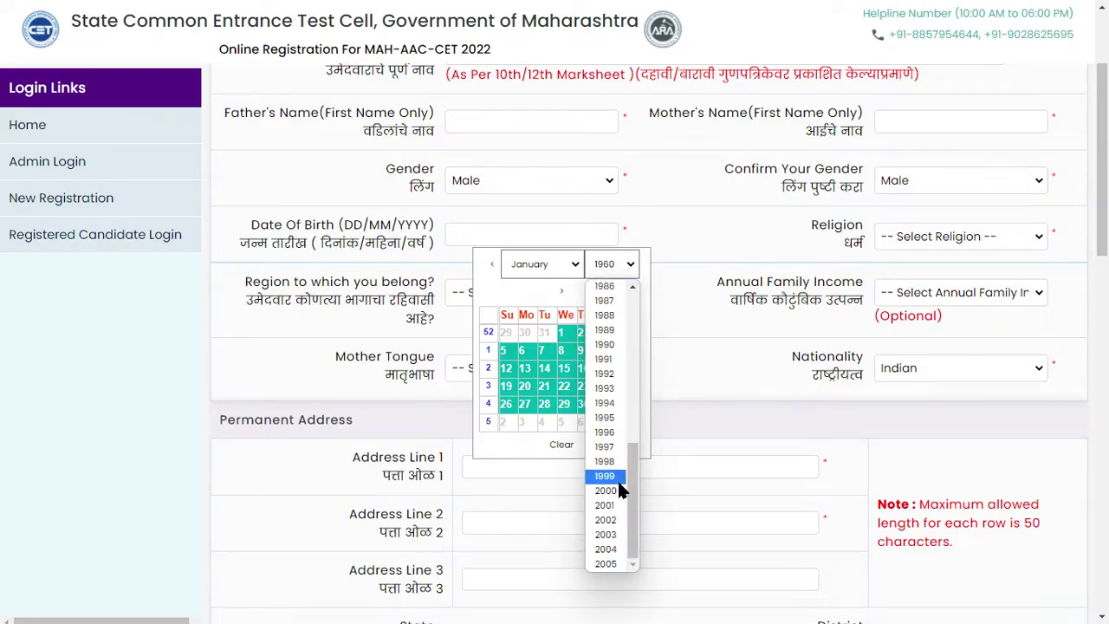
left_click(605, 417)
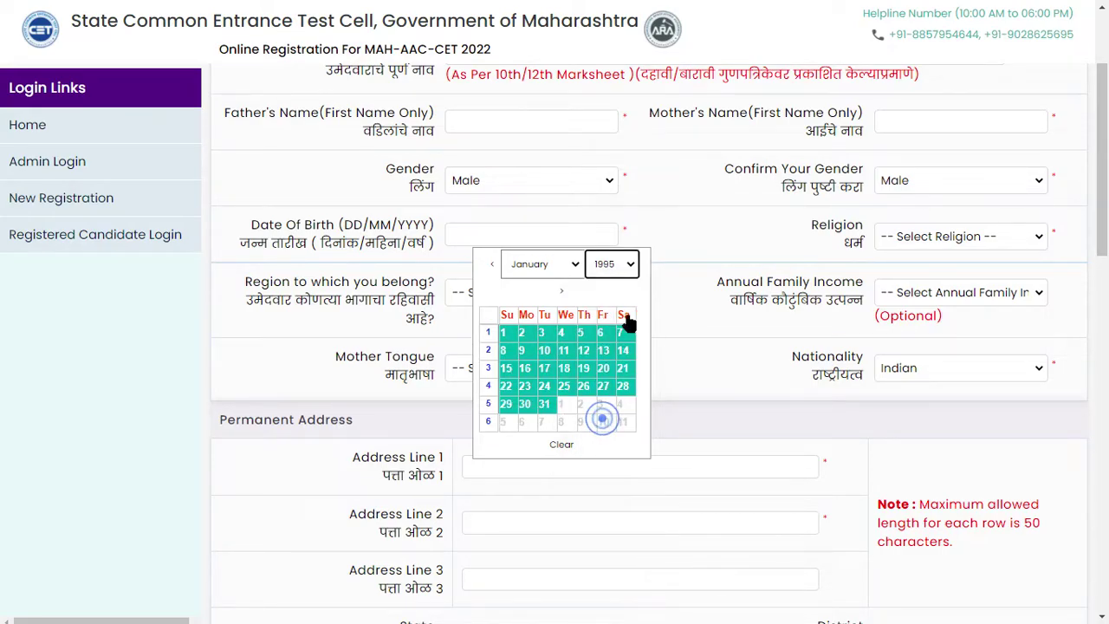
left_click(550, 264)
left_click(550, 264)
left_click(507, 333)
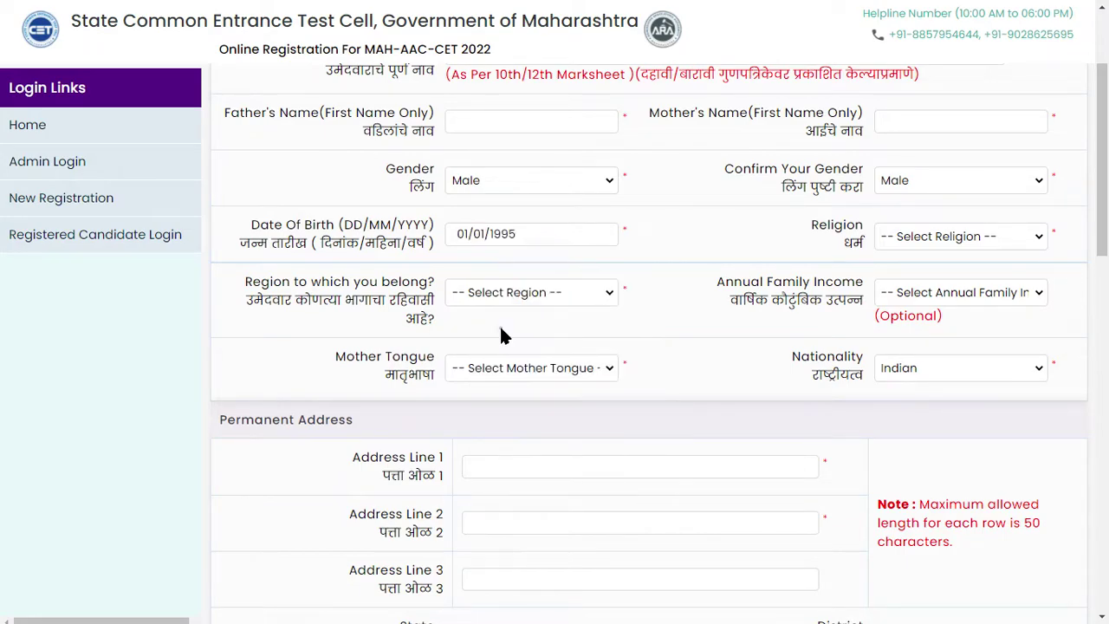
Set the candidate's religion to Hindu.
left_click(922, 235)
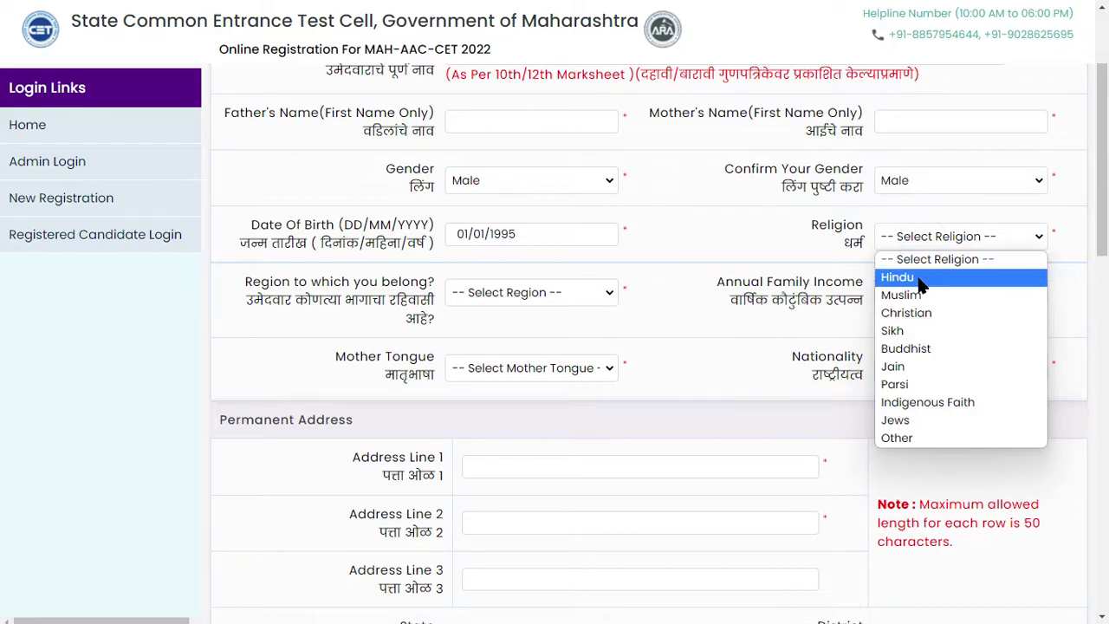
left_click(905, 294)
left_click(912, 243)
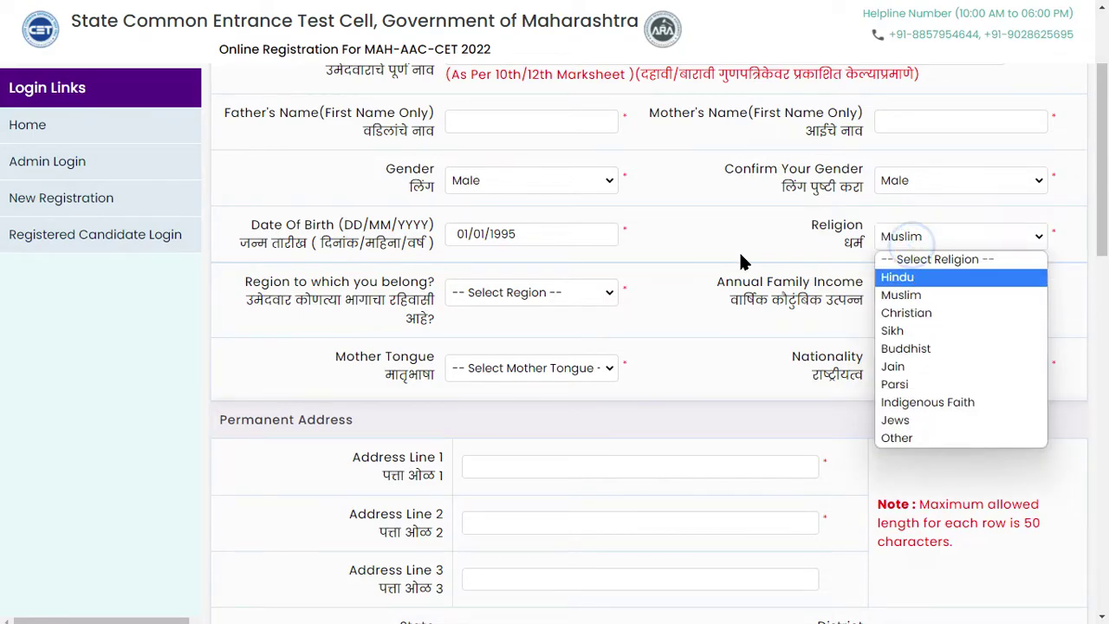
left_click(915, 295)
left_click(948, 236)
left_click(929, 295)
left_click(951, 239)
left_click(905, 277)
left_click(734, 243)
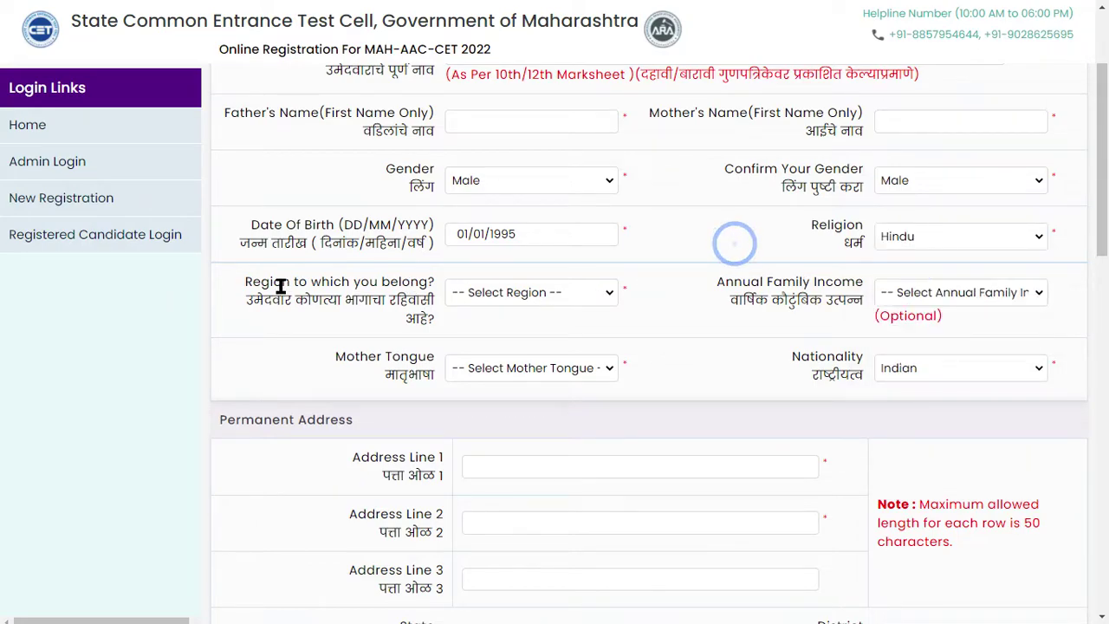
Set the candidate's region to Rural and the annual family income to 3,50,001 - 4,00,000.
left_click(480, 292)
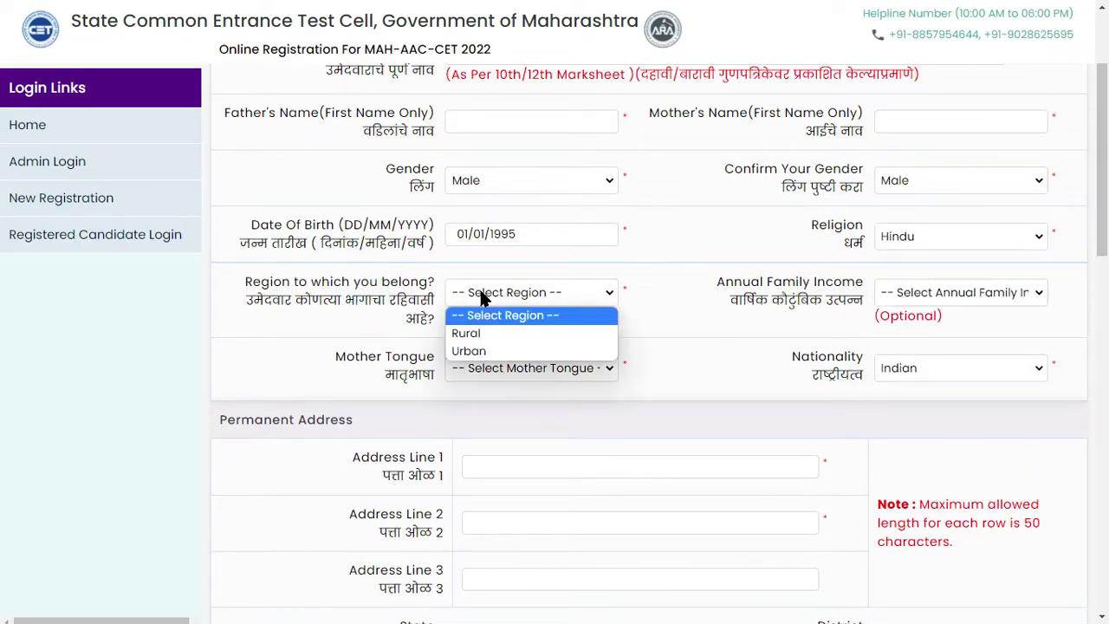
left_click(502, 331)
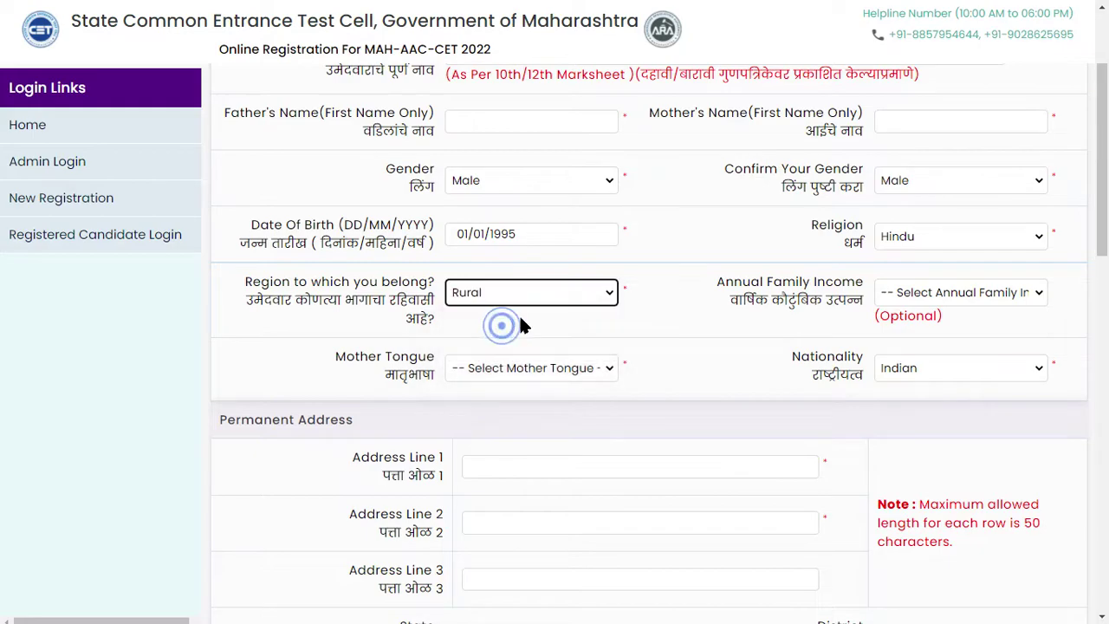
double_click(763, 282)
left_click(804, 288)
left_click(832, 313)
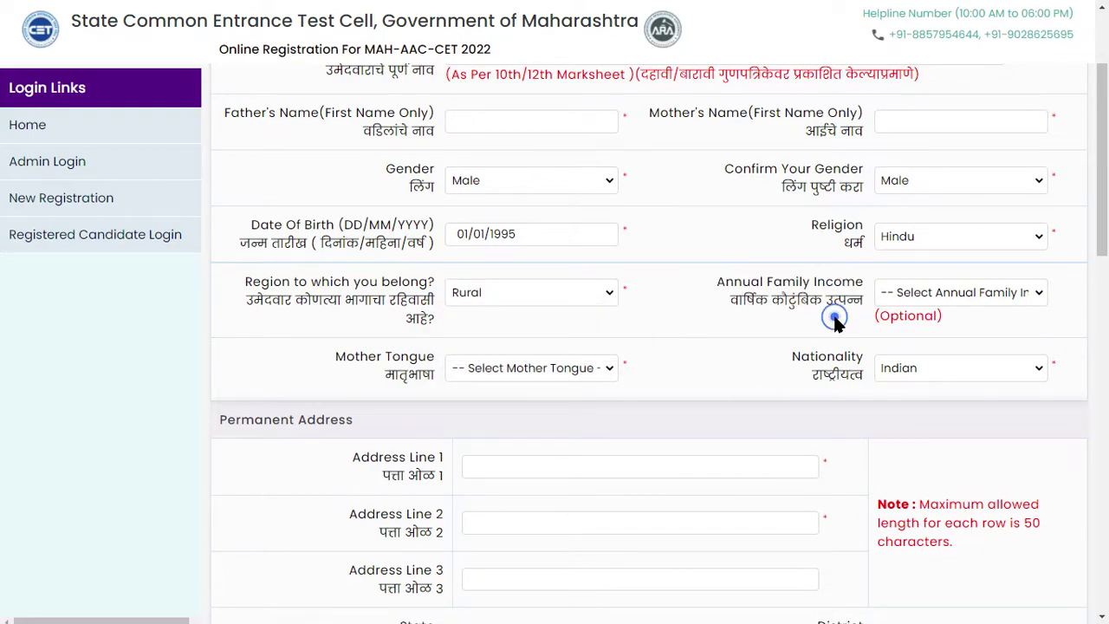
left_click(920, 296)
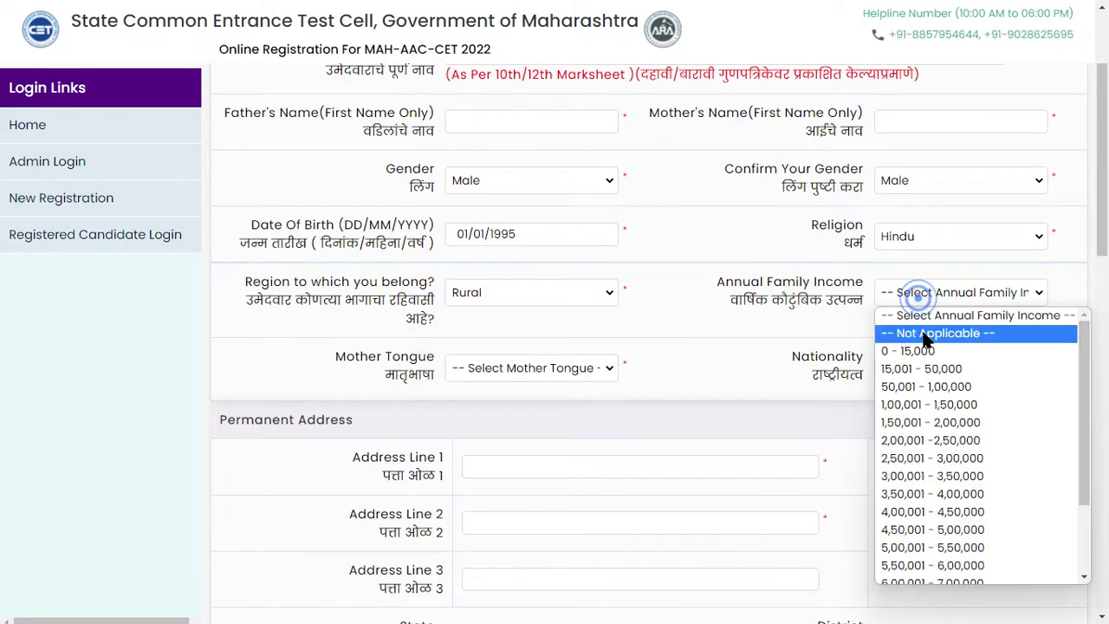
left_click(932, 481)
Set the mother tongue to Konkani with Indian as the nationality.
left_click(645, 345)
left_click_drag(337, 356, 433, 357)
left_click(526, 369)
left_click(509, 201)
left_click_drag(792, 357, 863, 358)
left_click(960, 368)
left_click(758, 444)
Enlarge the page to 125% and examine the three address lines of the permanent address.
scroll(655, 440, "down", 2)
left_click_drag(272, 254, 370, 260)
left_click(370, 260)
key("ctrl+plus")
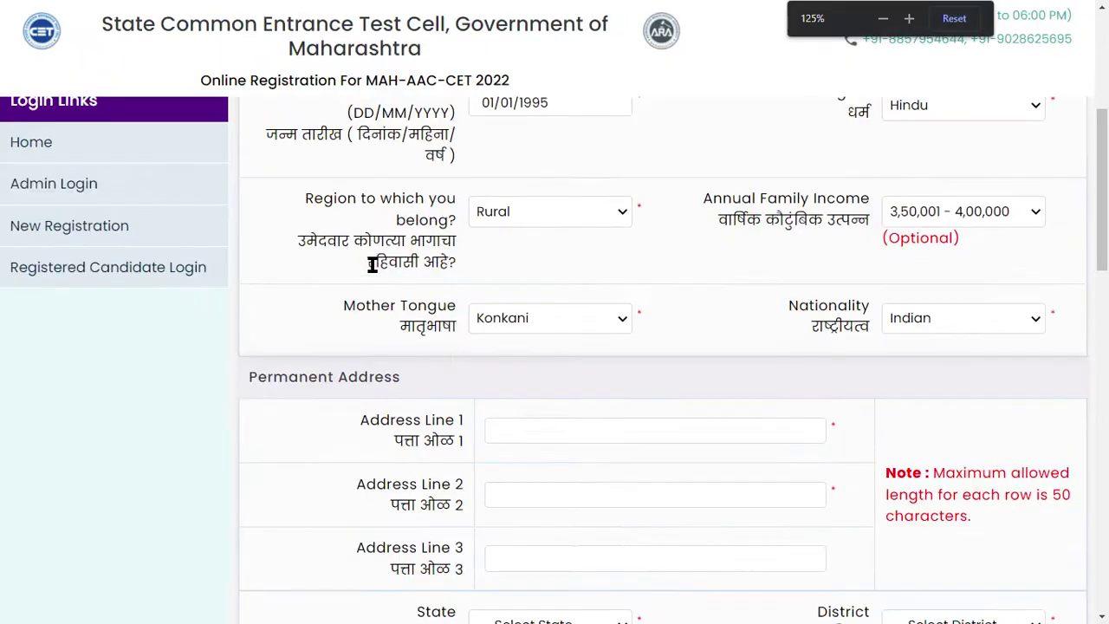
scroll(372, 265, "down", 3)
left_click(564, 182)
left_click(571, 249)
left_click(563, 312)
Try Himachal Pradesh as the permanent address state, followed by Gujarat with Devbhoomi Dwarka as the district.
left_click(414, 374)
left_click(545, 381)
scroll(546, 286, "down", 1)
left_click(546, 289)
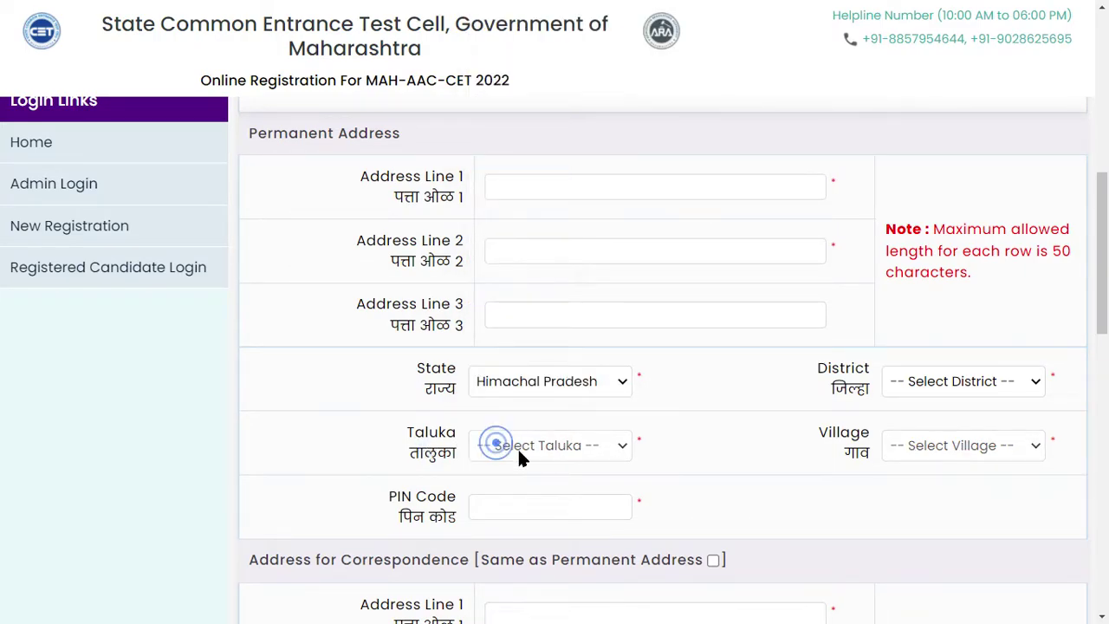
left_click(546, 381)
left_click(540, 244)
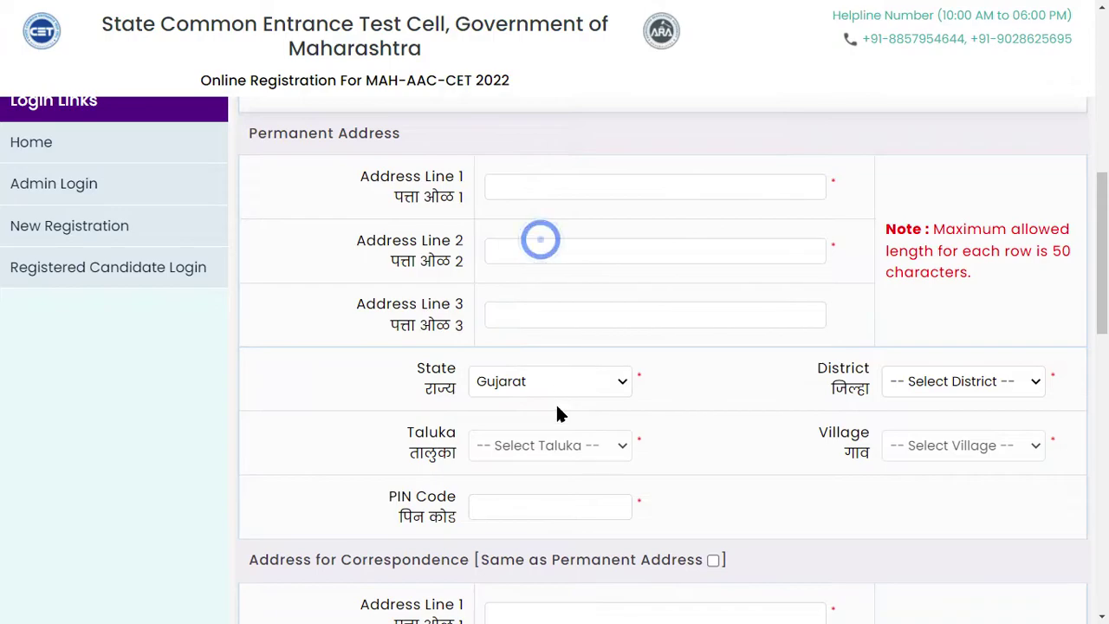
left_click(561, 443)
left_click(962, 381)
left_click(958, 267)
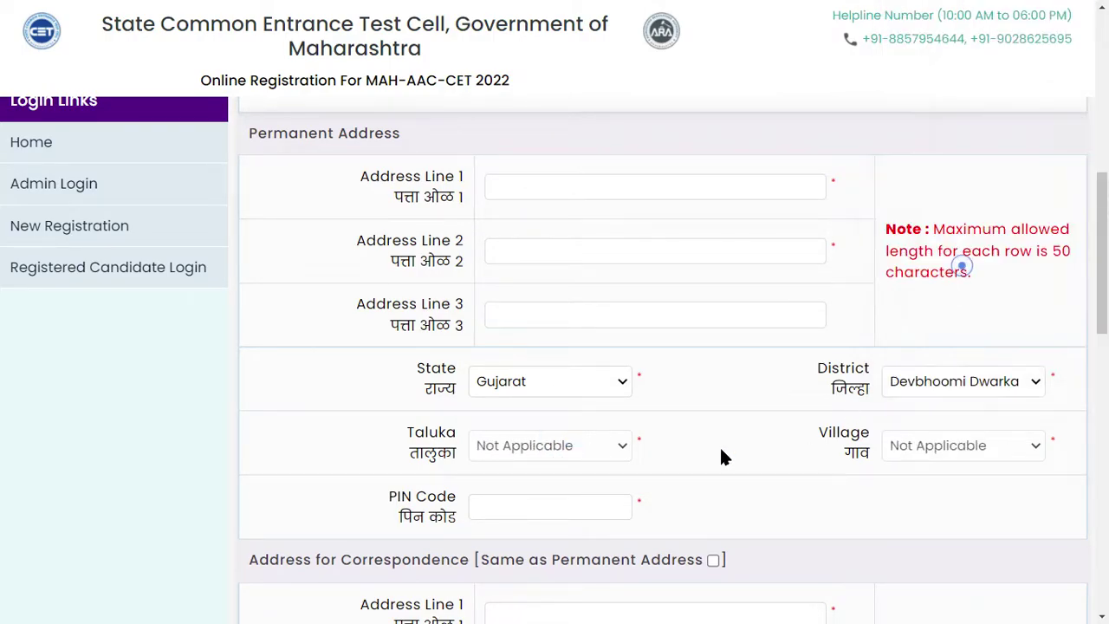
left_click(559, 446)
Set the permanent address state to Maharashtra and the district to Aurangabad.
left_click(523, 387)
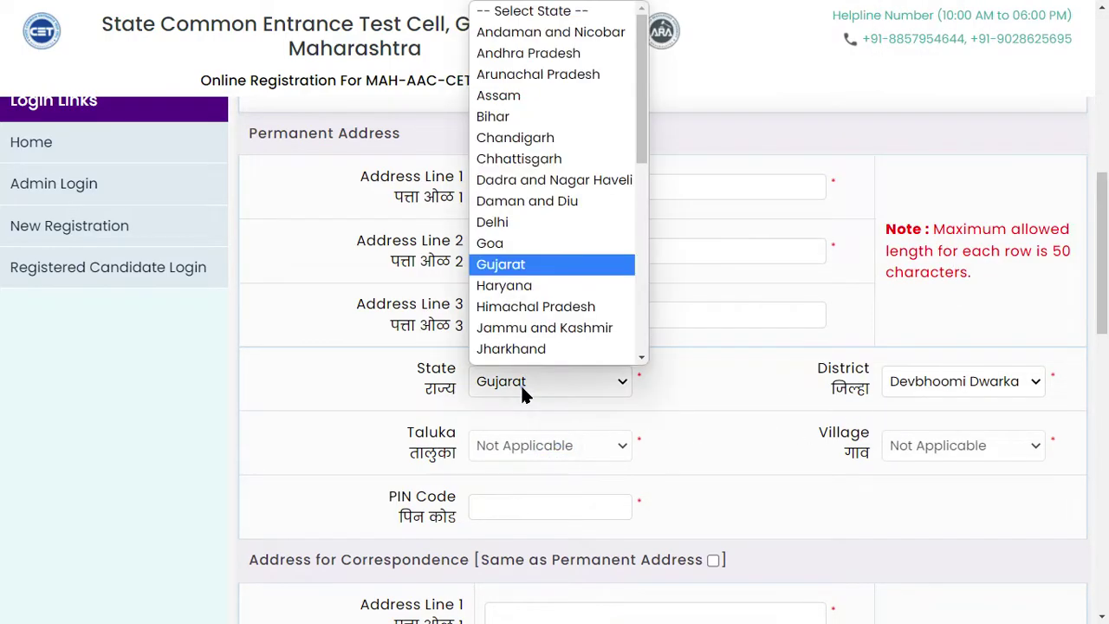
type("mah")
key("Return")
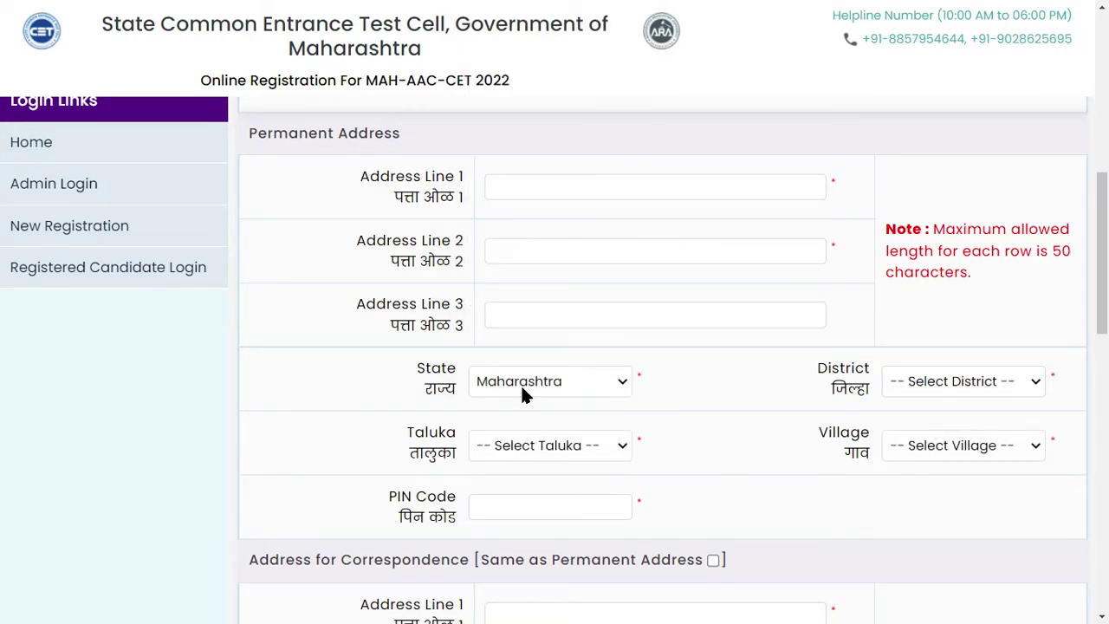
left_click(975, 386)
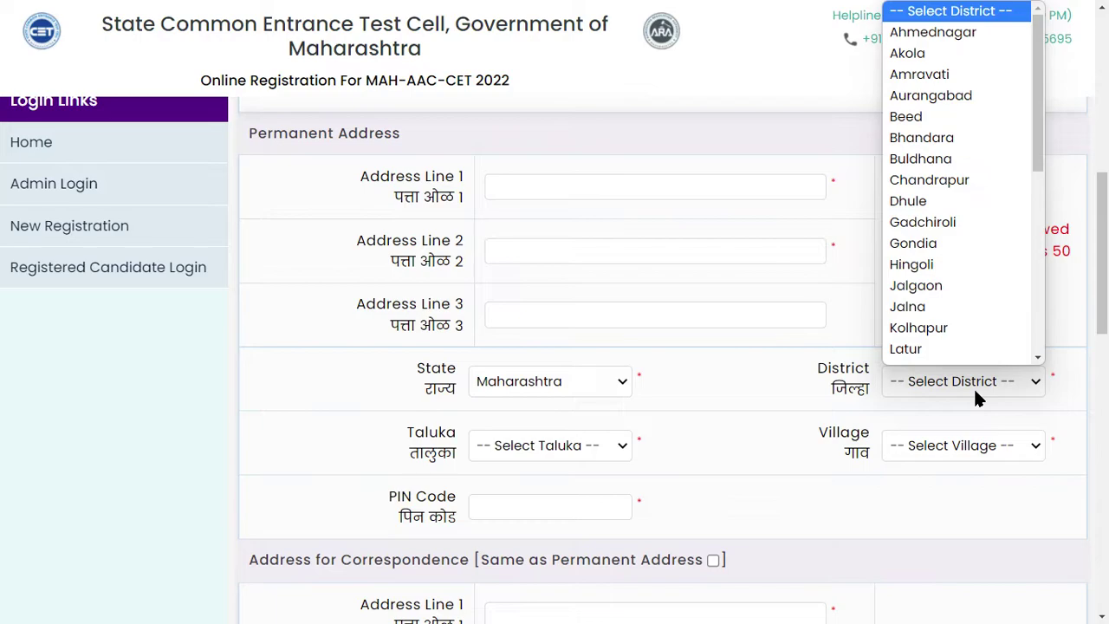
scroll(921, 185, "down", 1)
left_click(911, 171)
Set the permanent address taluka to Khuldabad and the village to Borwadi, and activate the PIN code field.
left_click(558, 445)
left_click(539, 308)
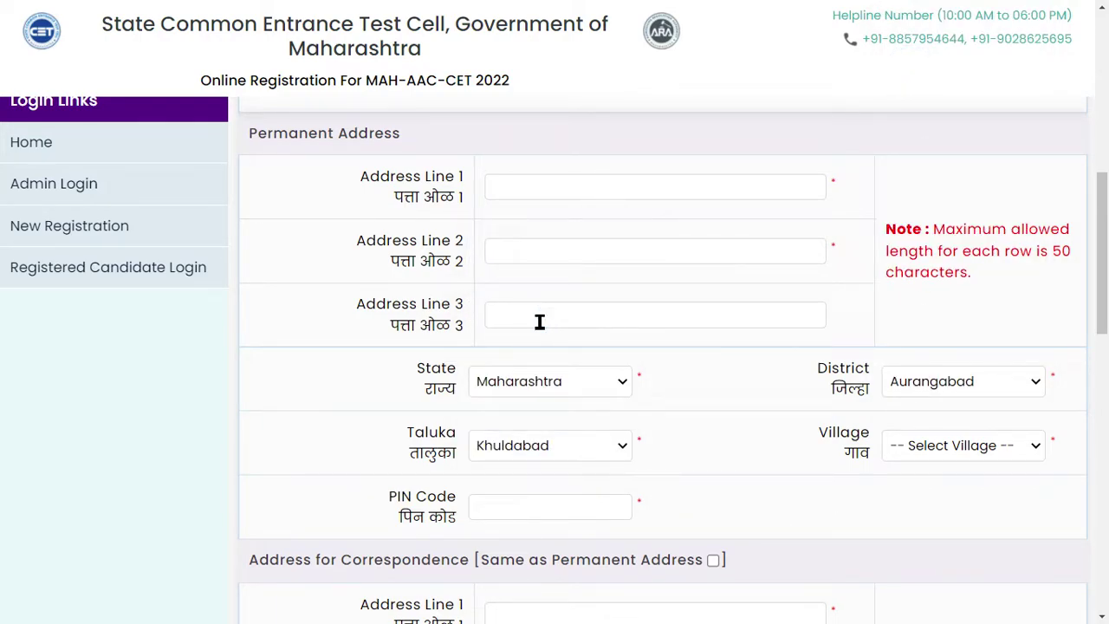
scroll(713, 414, "down", 1)
left_click(918, 362)
scroll(909, 312, "down", 1)
left_click(887, 272)
left_click(557, 424)
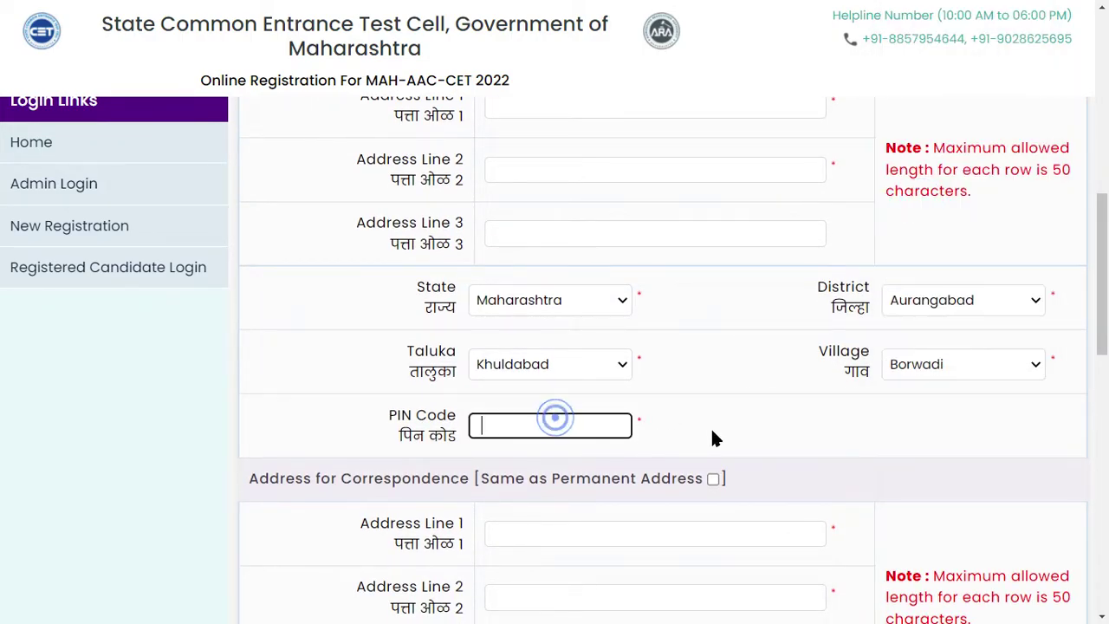
Compare the permanent address fields with the correspondence address section and its Same as Permanent Address option.
scroll(727, 427, "down", 2)
left_click_drag(251, 317, 446, 330)
left_click(446, 330)
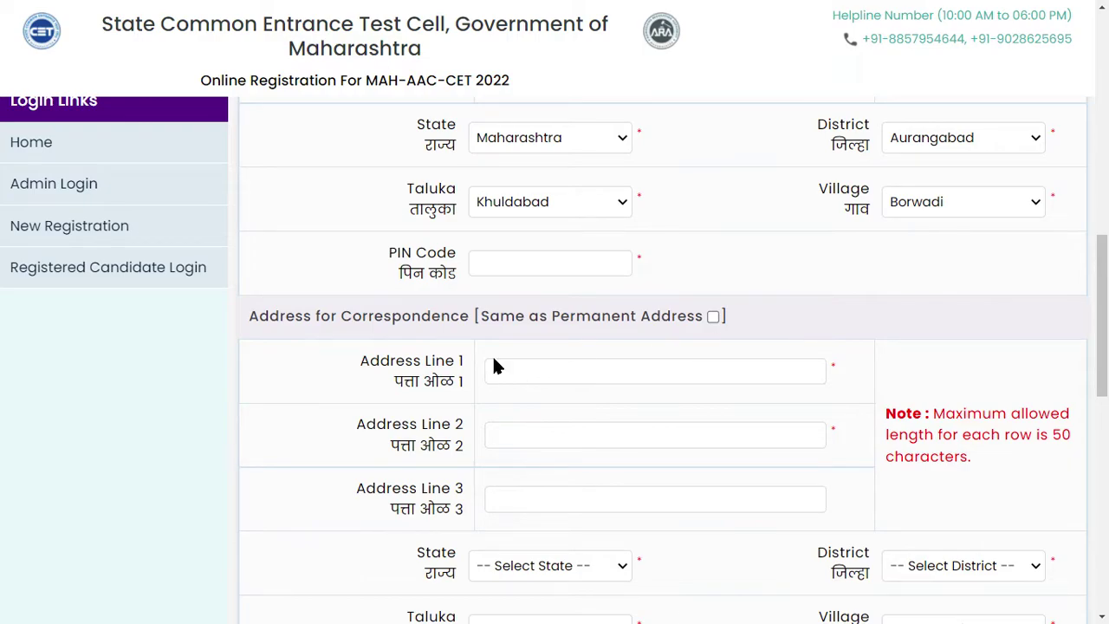
scroll(493, 365, "up", 5)
scroll(403, 341, "down", 5)
scroll(502, 361, "up", 2)
scroll(470, 384, "down", 3)
scroll(470, 433, "up", 4)
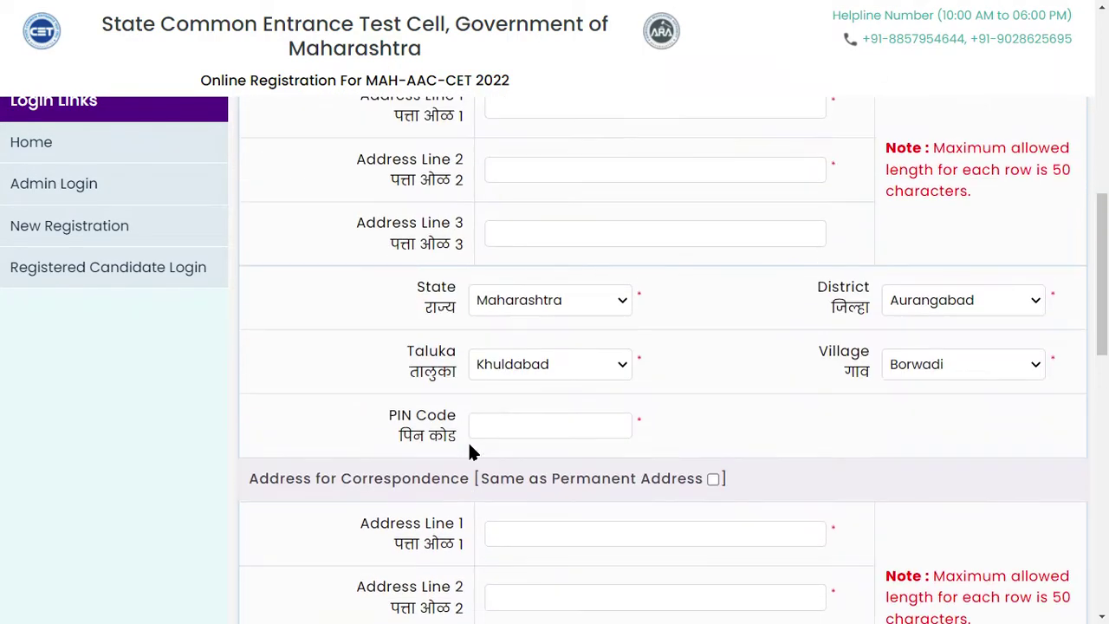
scroll(471, 453, "down", 3)
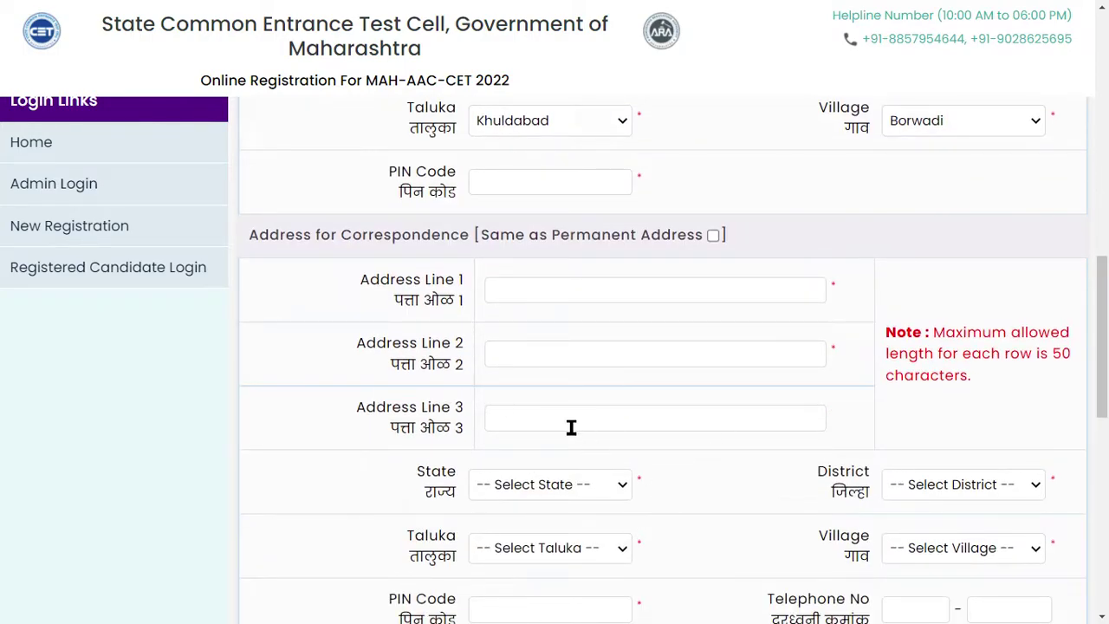
scroll(624, 433, "up", 2)
scroll(636, 471, "up", 2)
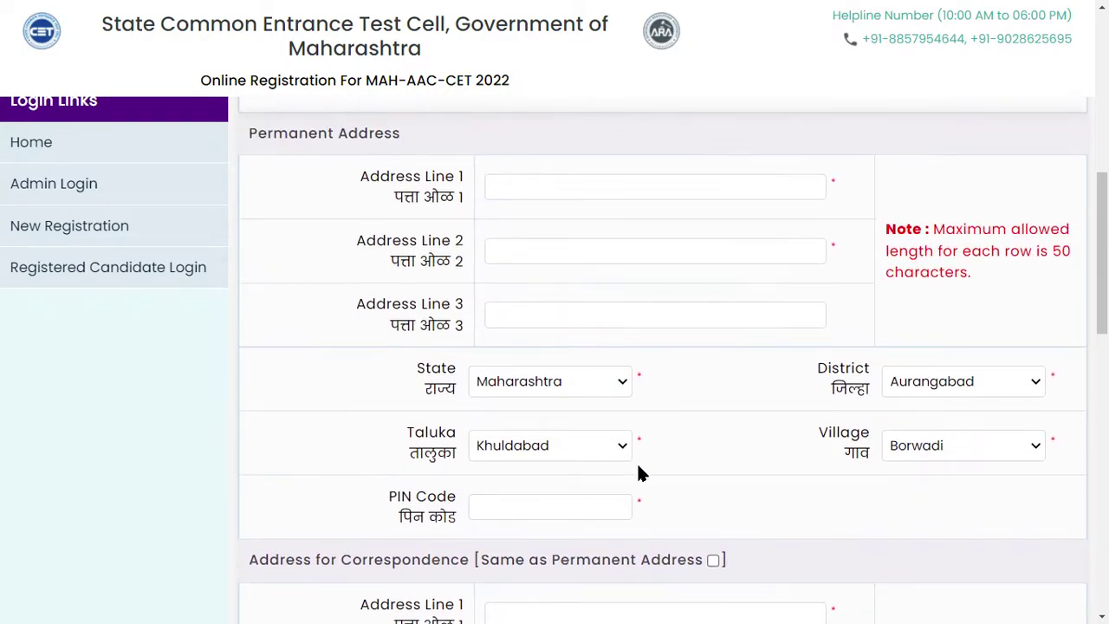
scroll(779, 507, "down", 3)
scroll(637, 482, "up", 3)
scroll(641, 307, "down", 8)
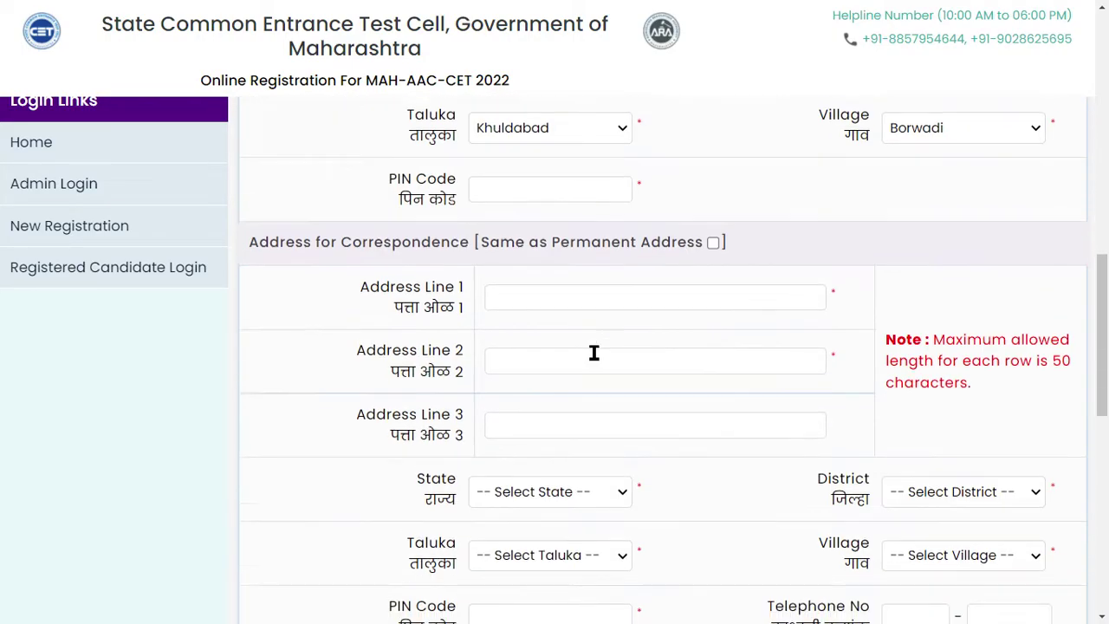
scroll(537, 372, "up", 1)
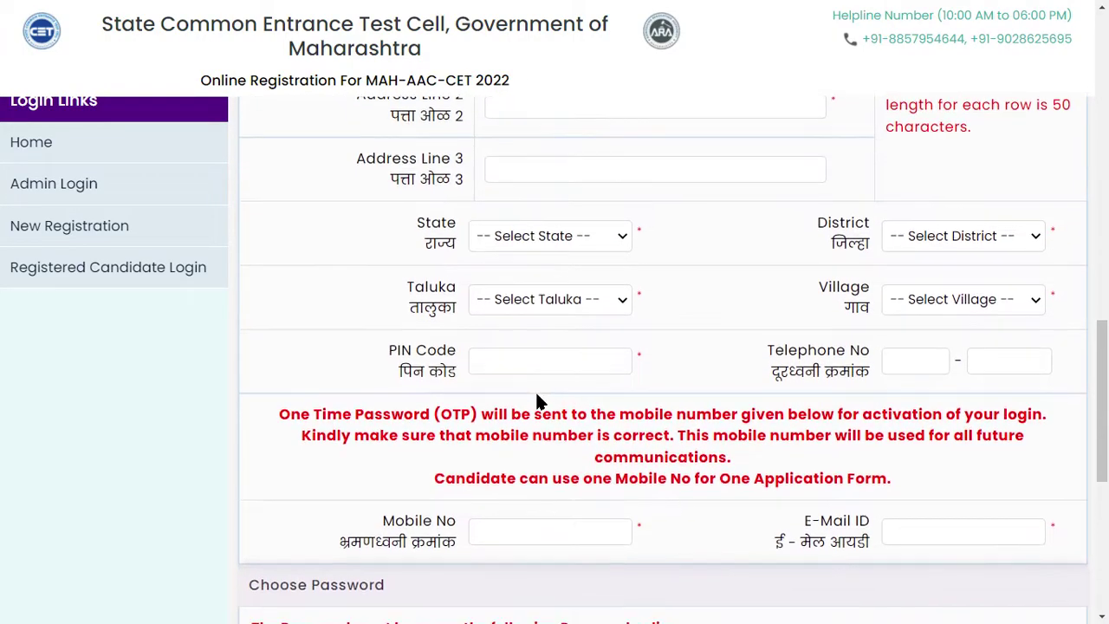
Examine the mobile number and e-mail fields and the Choose Password section of the registration form.
scroll(399, 334, "down", 2)
left_click(588, 383)
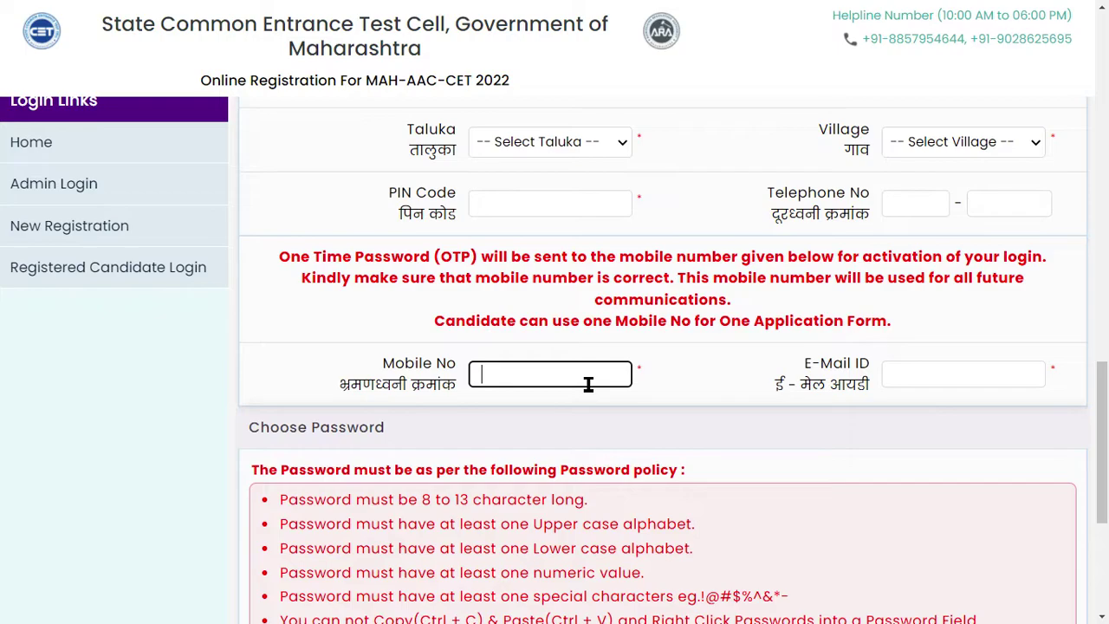
left_click(908, 374)
scroll(901, 398, "down", 2)
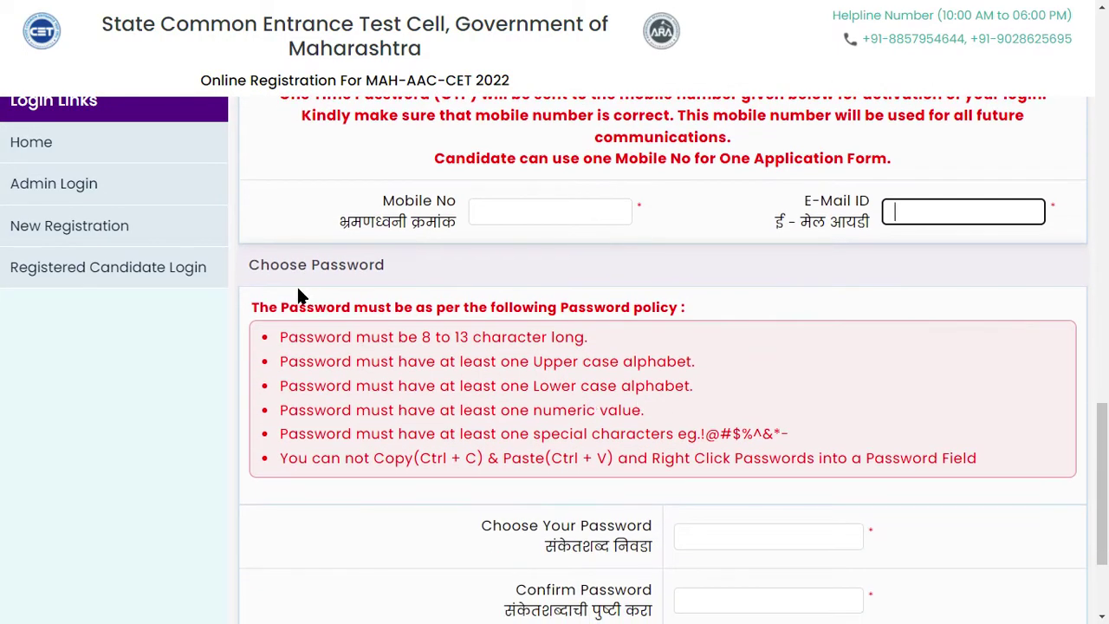
left_click_drag(257, 263, 379, 263)
left_click(375, 270)
scroll(648, 354, "down", 1)
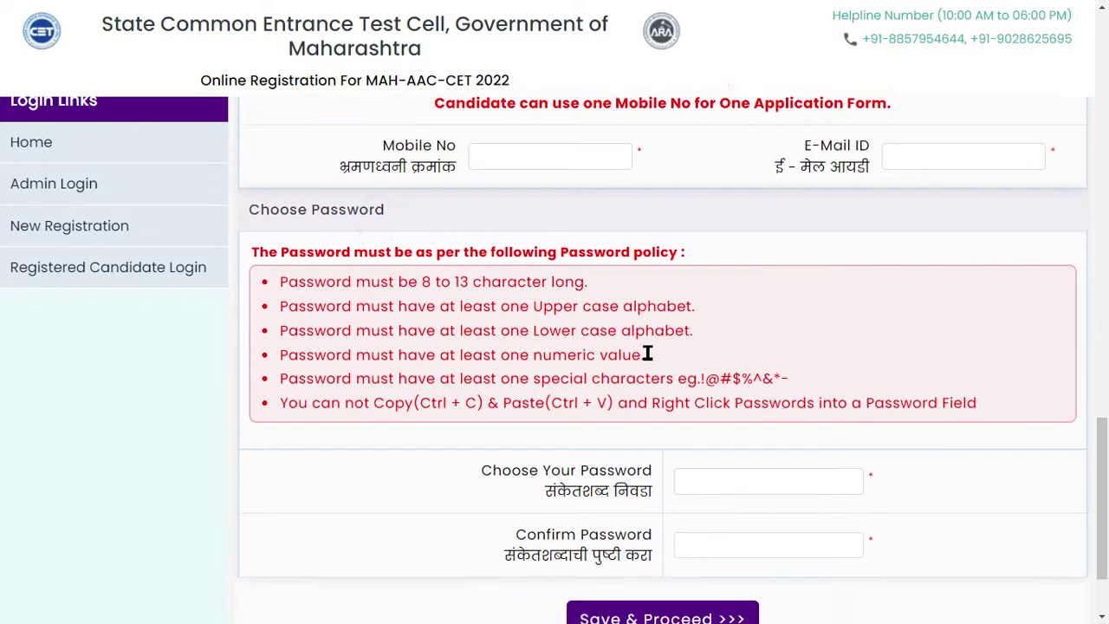
scroll(658, 364, "down", 2)
left_click(712, 367)
Read the password policy rules on length, upper case, lower case, numeric and special characters.
left_click_drag(285, 177, 371, 211)
left_click(378, 208)
left_click_drag(415, 182, 495, 198)
left_click(495, 198)
left_click_drag(286, 199, 523, 199)
left_click(520, 201)
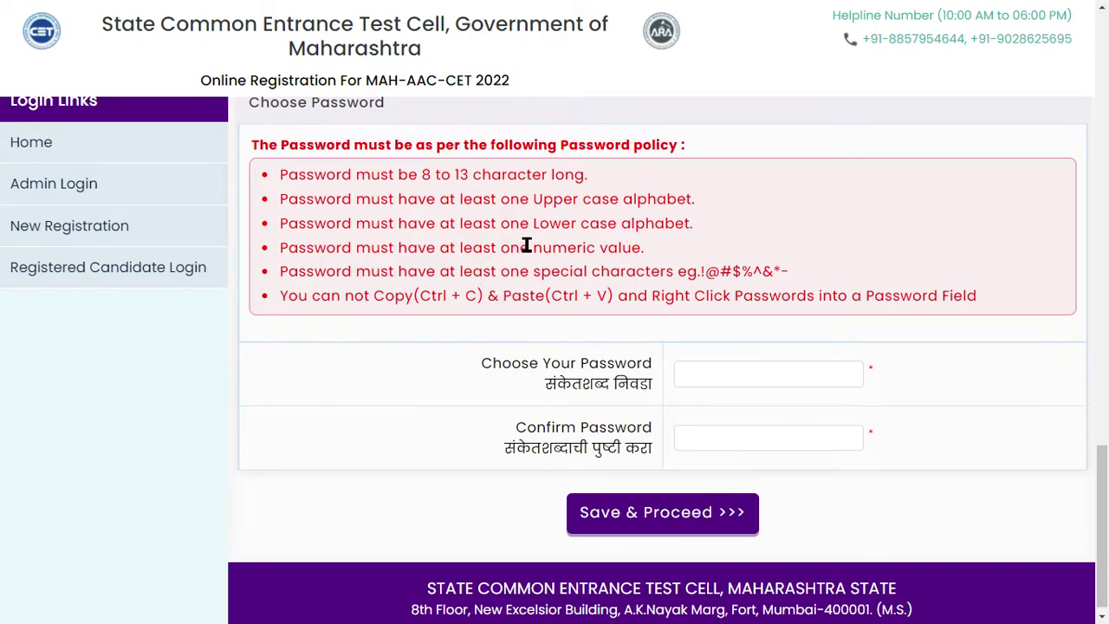
left_click_drag(279, 225, 530, 225)
left_click(457, 290)
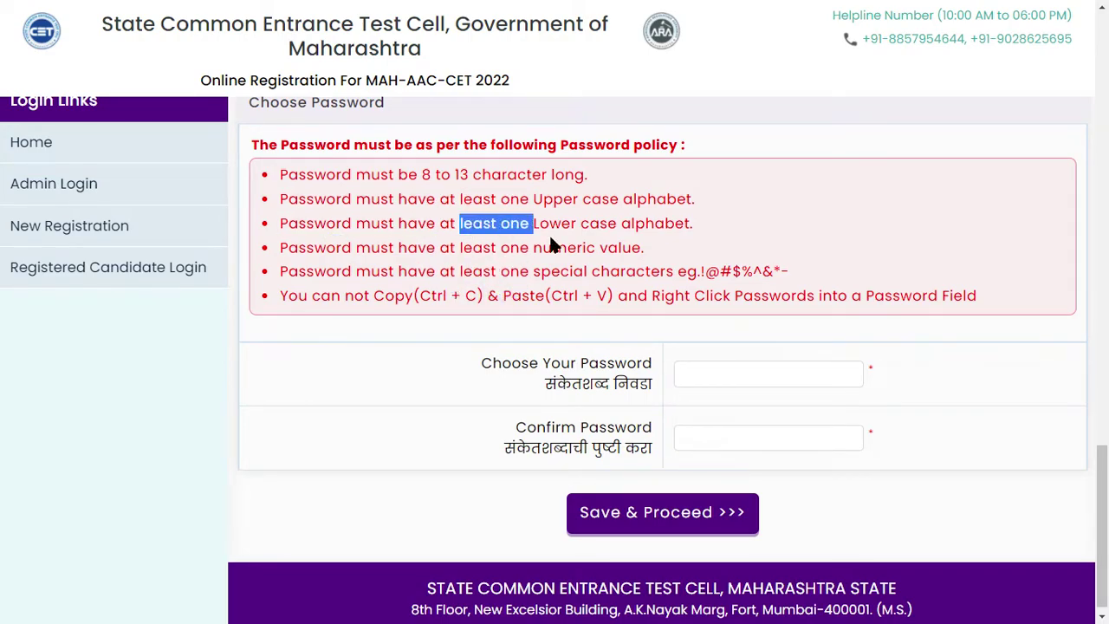
left_click(559, 289)
left_click_drag(280, 248, 594, 247)
left_click(513, 274)
left_click_drag(280, 271, 497, 271)
left_click(494, 295)
left_click_drag(592, 271, 683, 271)
left_click(682, 292)
left_click(680, 294)
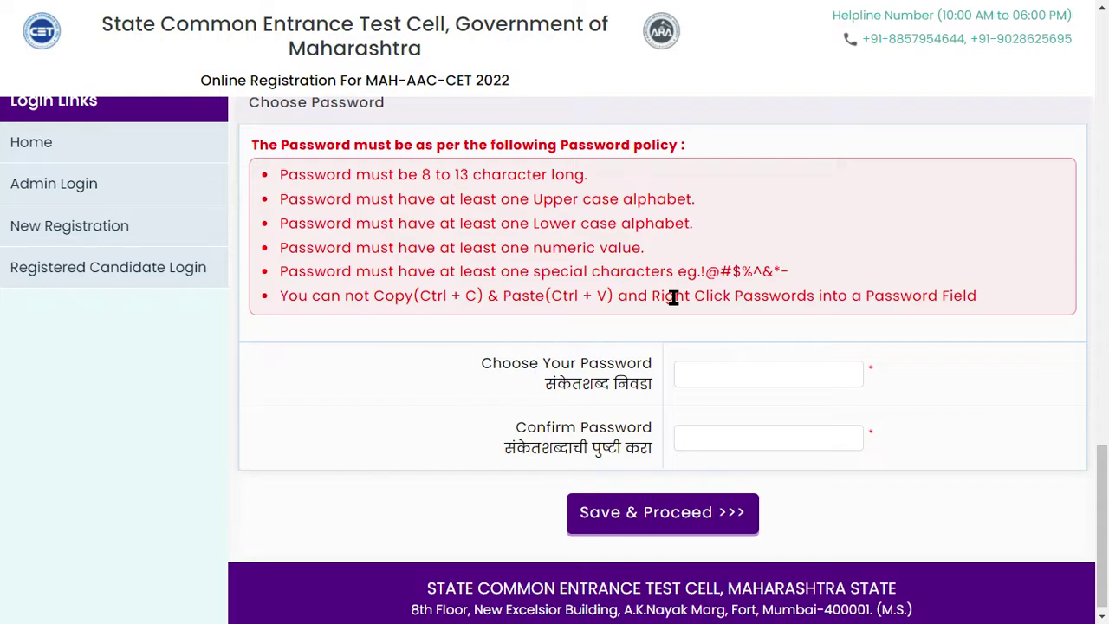
Read the rule on copying and pasting passwords, and check the password and confirm password fields.
double_click(773, 271)
left_click(776, 269)
double_click(322, 295)
left_click(379, 324)
double_click(436, 295)
left_click_drag(436, 295, 743, 297)
left_click(466, 317)
left_click(642, 296)
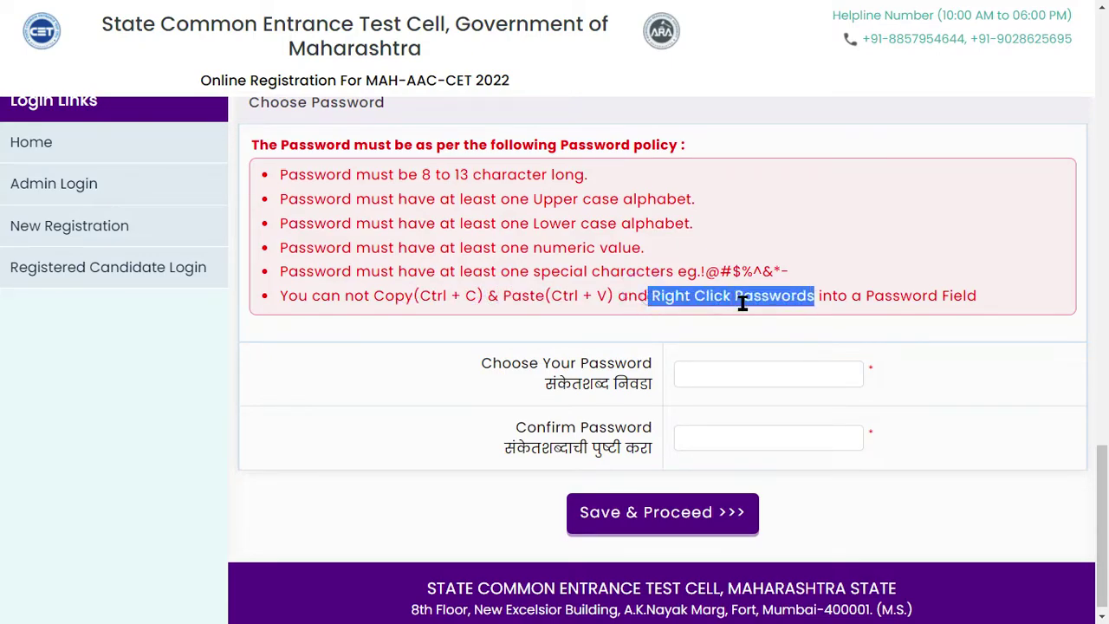
left_click(848, 313)
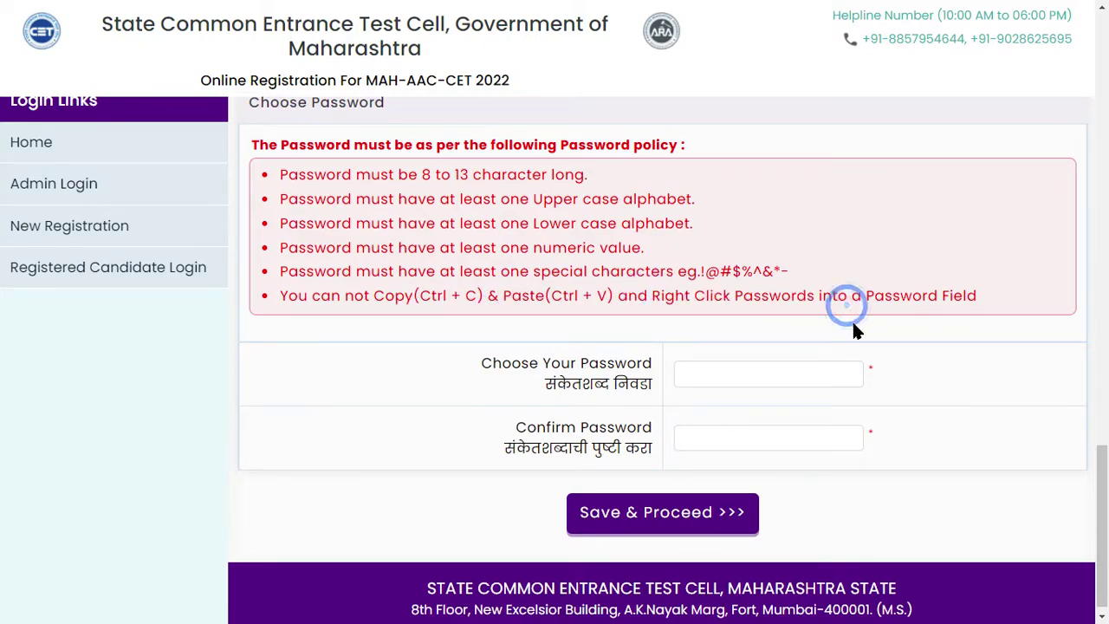
left_click_drag(865, 296, 910, 361)
left_click(801, 380)
left_click(755, 438)
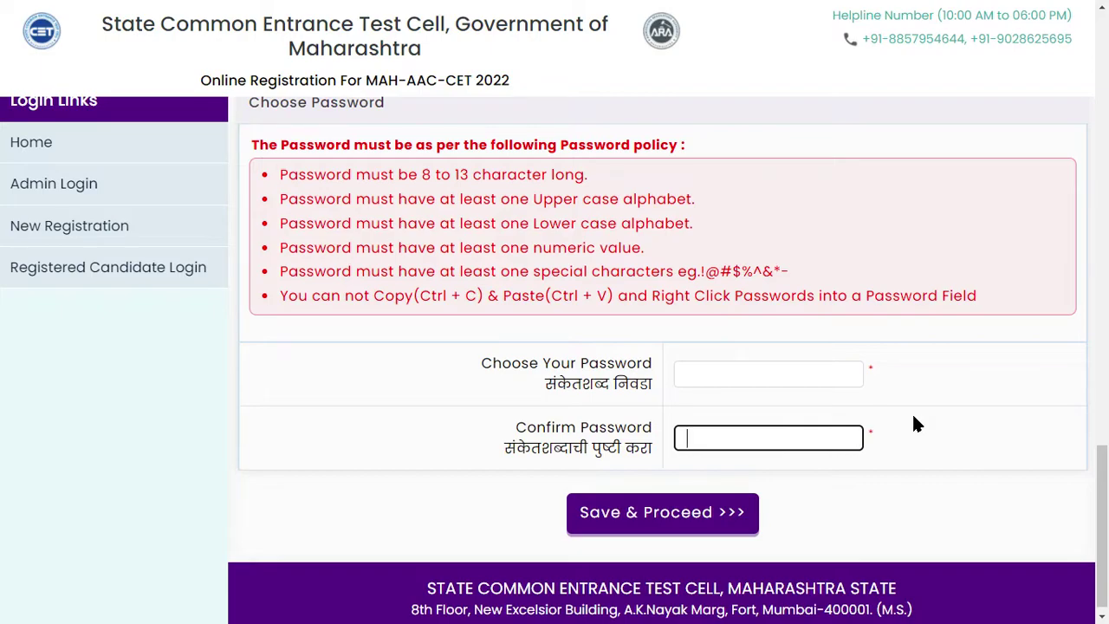
left_click(850, 514)
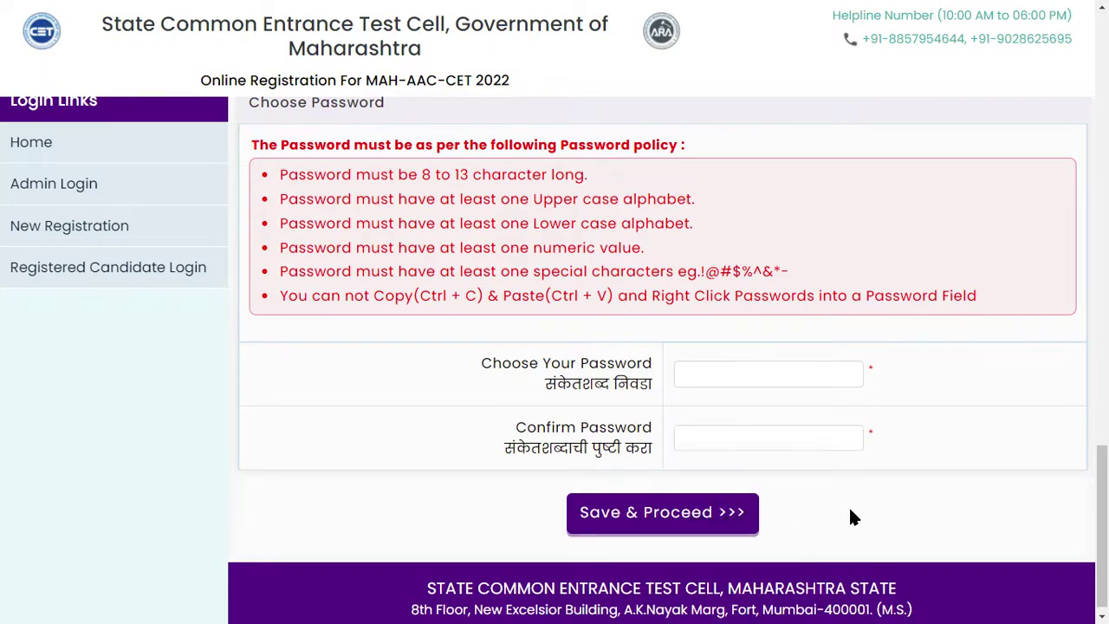
Save the registration form and complete the candidate's registration.
left_click(681, 523)
left_click(470, 334)
left_click(437, 362)
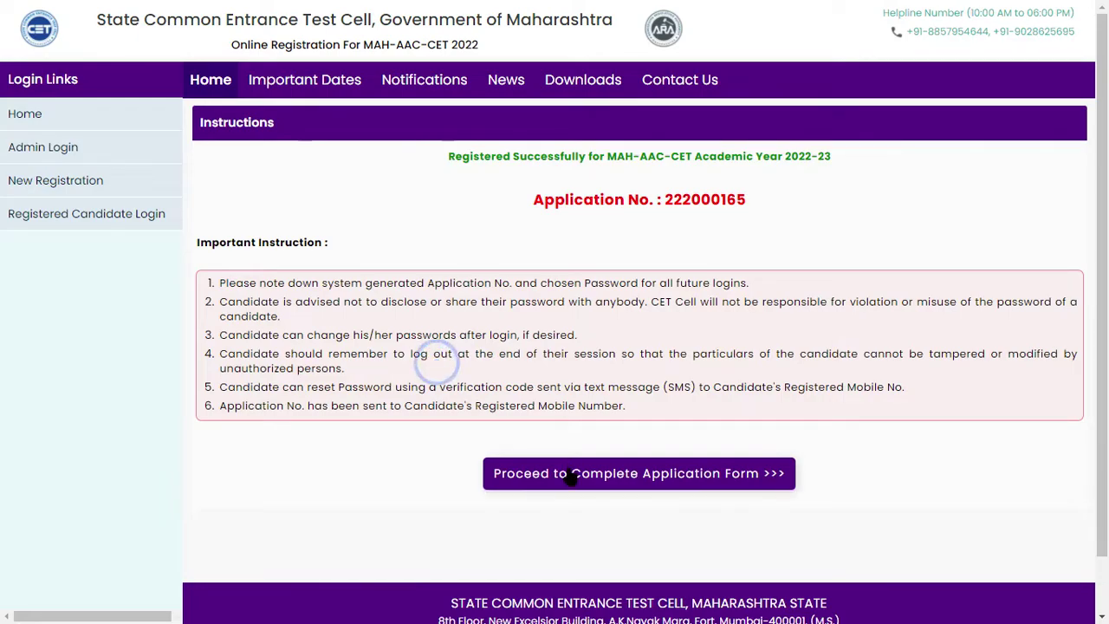
Proceed to complete the application form and sign in as the registered candidate.
left_click(569, 471)
left_click(366, 163)
left_click(387, 194)
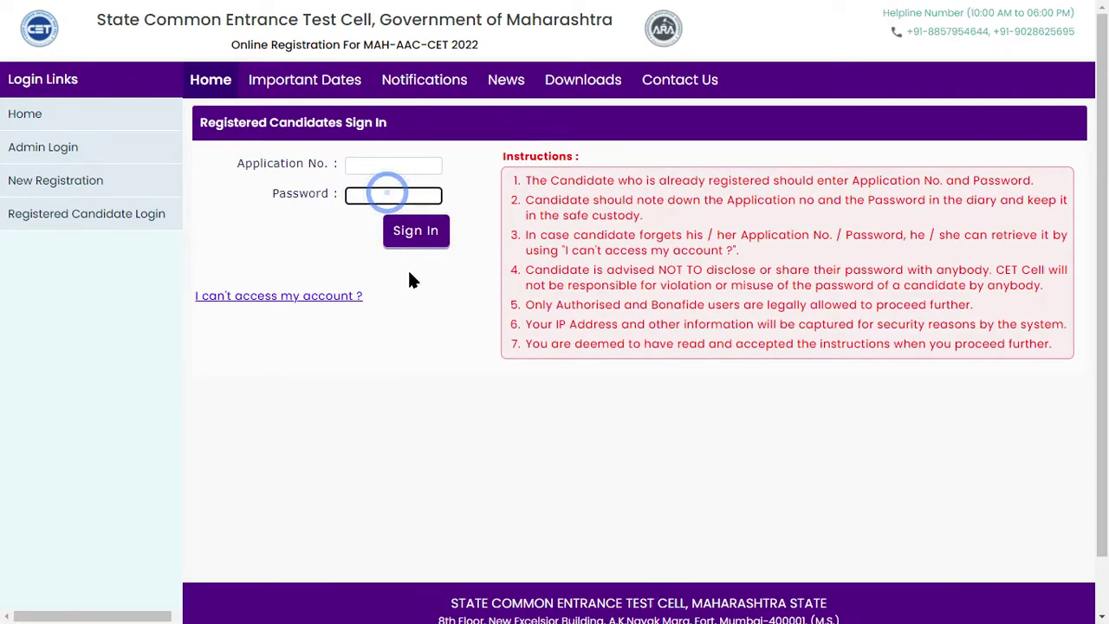
left_click(403, 232)
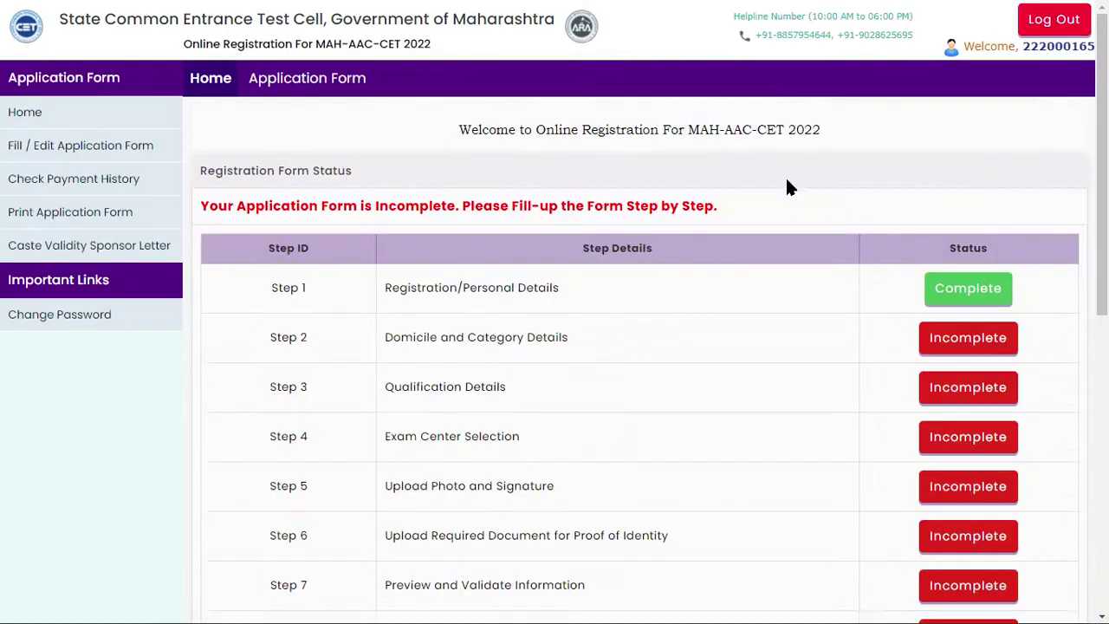
Examine the registration form status table and the steps it lists for the application.
left_click(746, 174)
scroll(642, 311, "down", 4)
scroll(654, 358, "up", 4)
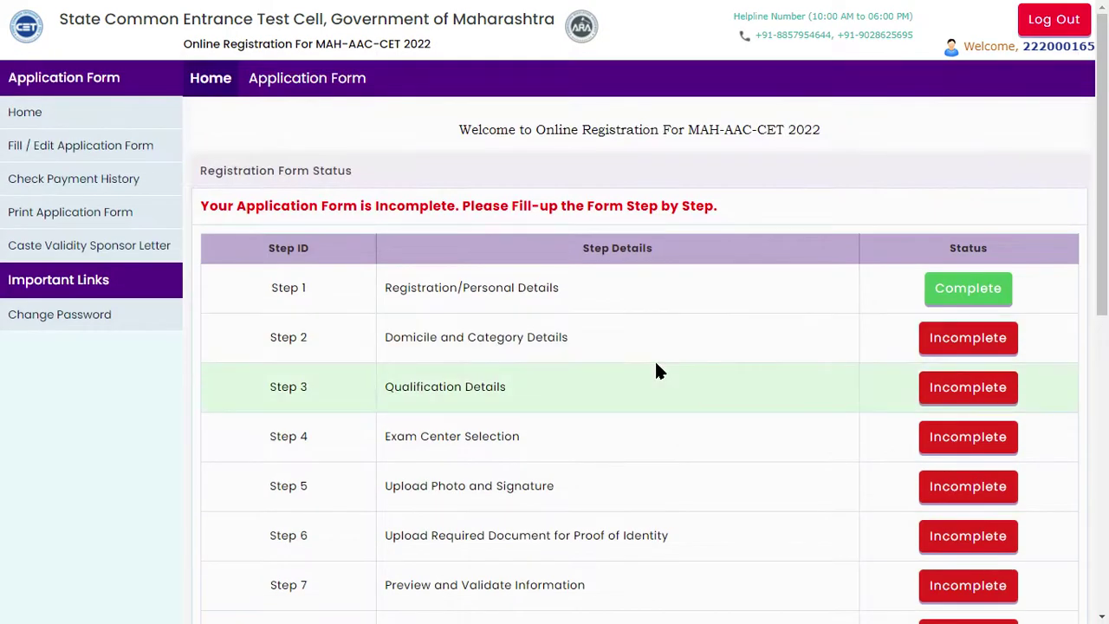
scroll(654, 358, "down", 4)
scroll(650, 390, "up", 4)
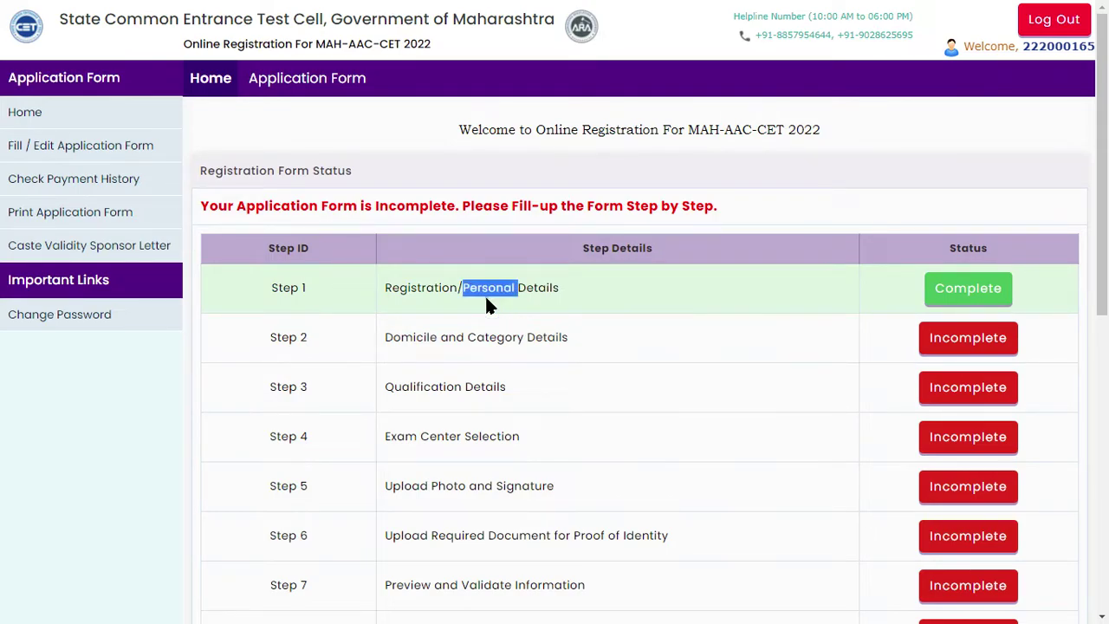
triple_click(490, 299)
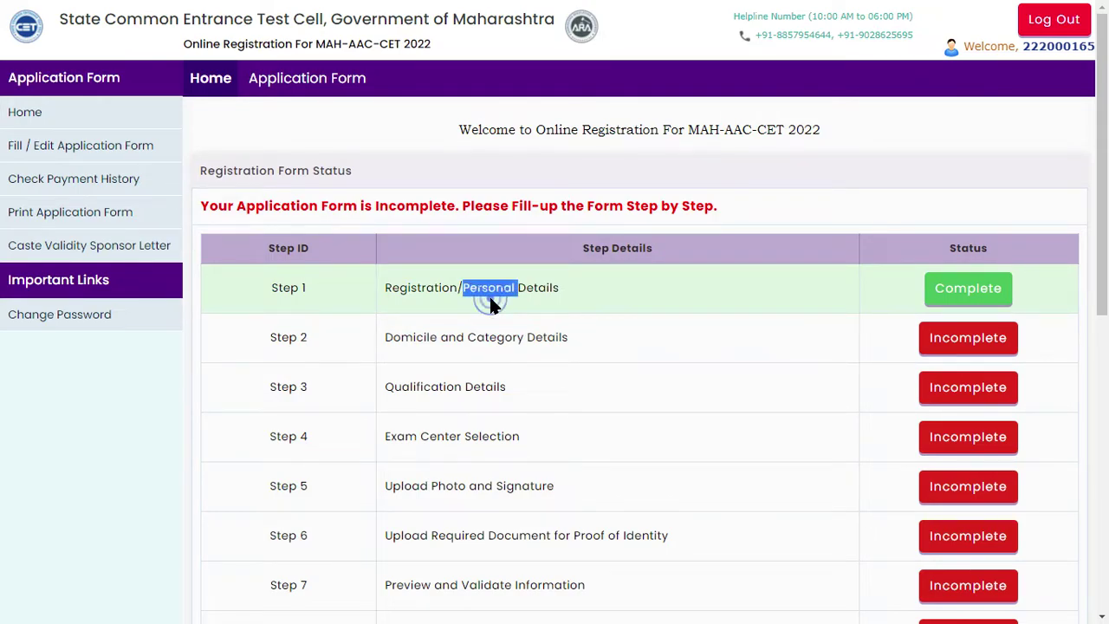
Open the Registration/Personal Details step from the status table, then save it and proceed to the domicile and category details.
left_click(533, 305)
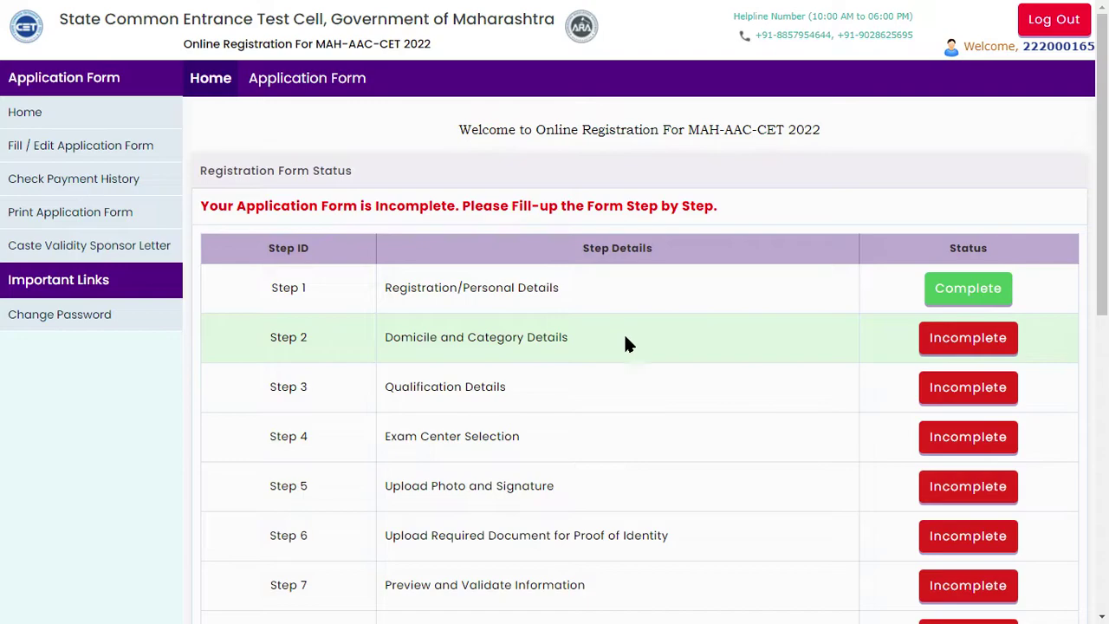
left_click(953, 295)
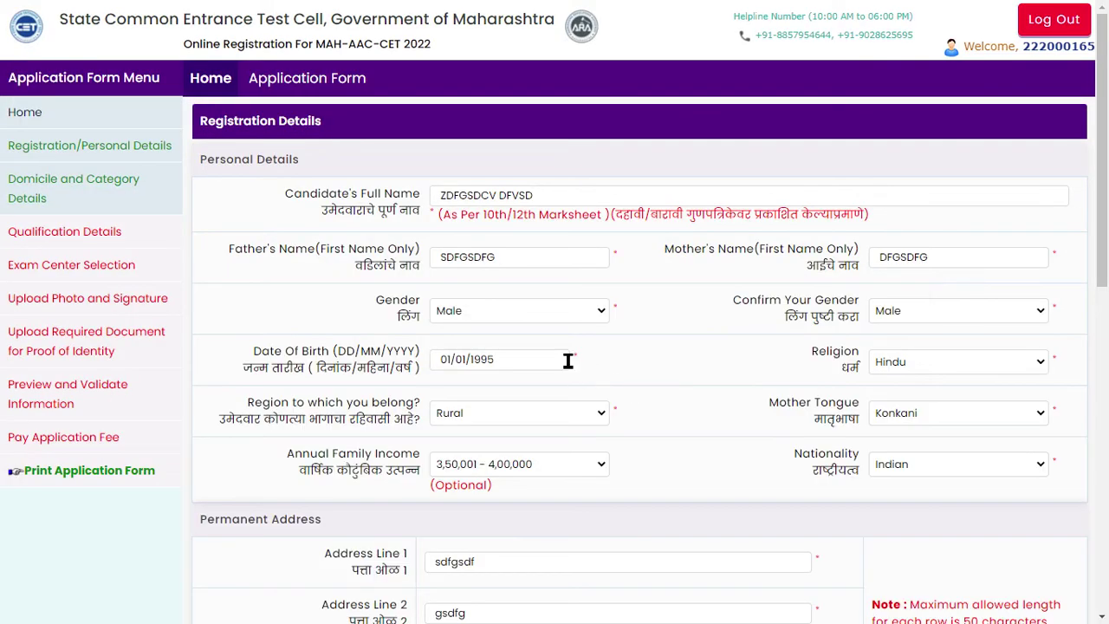
scroll(545, 349, "down", 10)
left_click(630, 529)
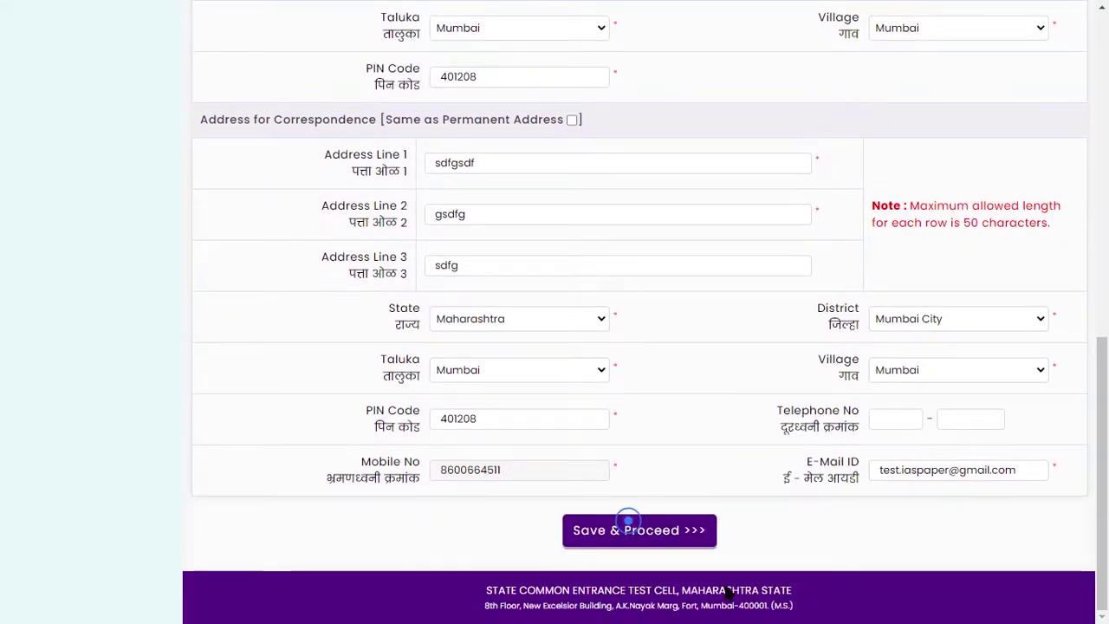
Answer Yes to belonging to the State of Maharashtra, set the candidate's category to Open, and check the annual family income.
left_click_drag(437, 193, 539, 193)
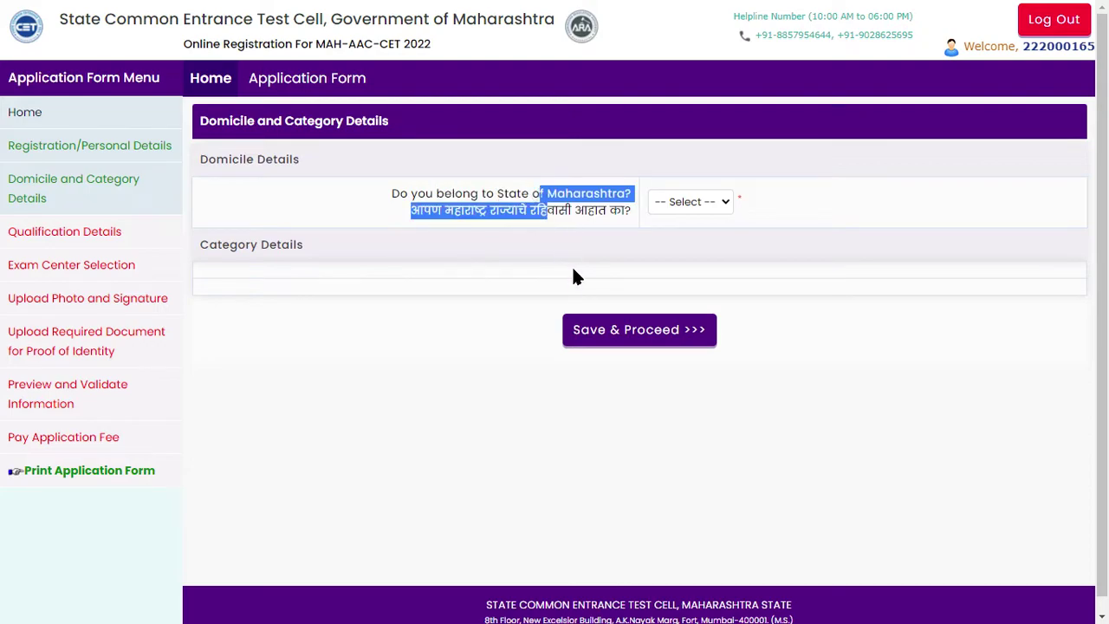
left_click(708, 201)
left_click(699, 242)
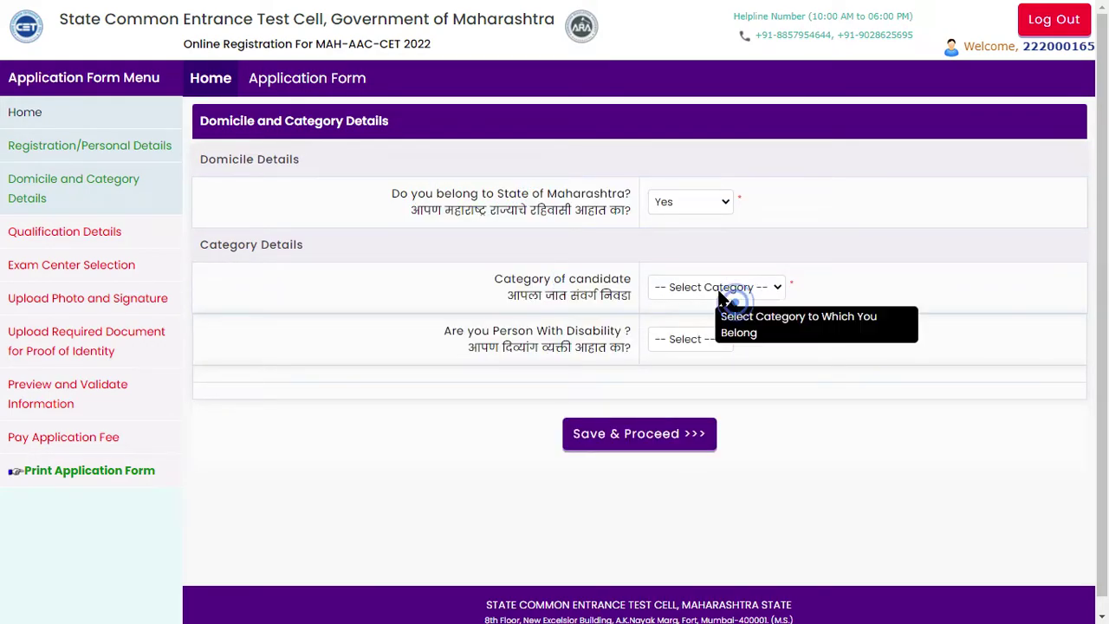
left_click(718, 289)
left_click(718, 322)
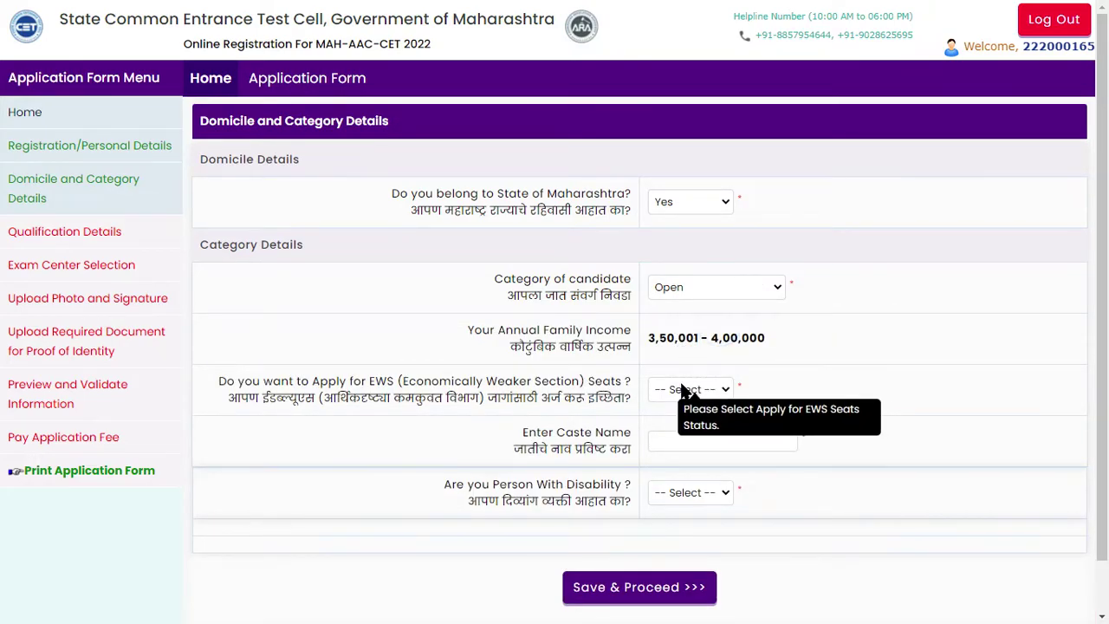
triple_click(702, 339)
left_click(676, 336)
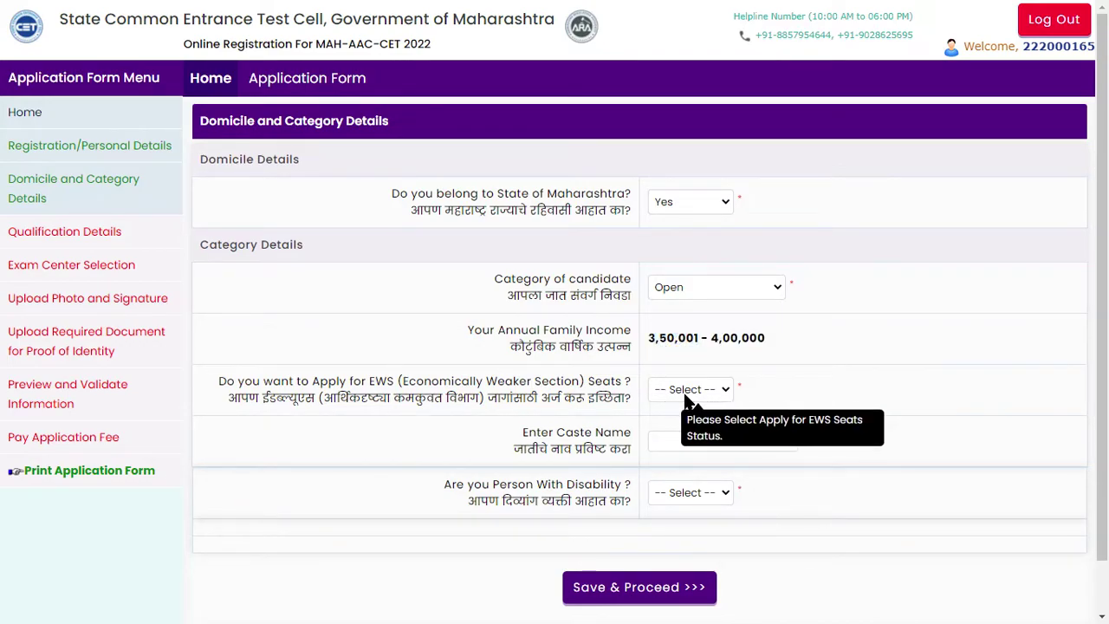
Try the OBC, SC and DT/VJ categories for the candidate and set the category back to Open.
left_click(750, 289)
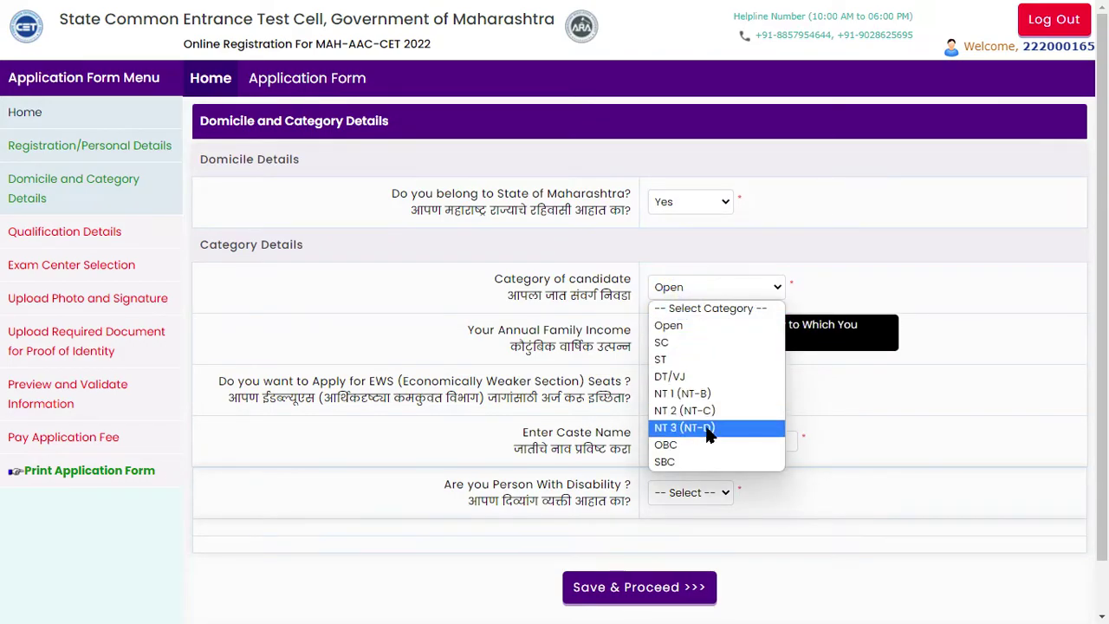
left_click(693, 443)
left_click(703, 287)
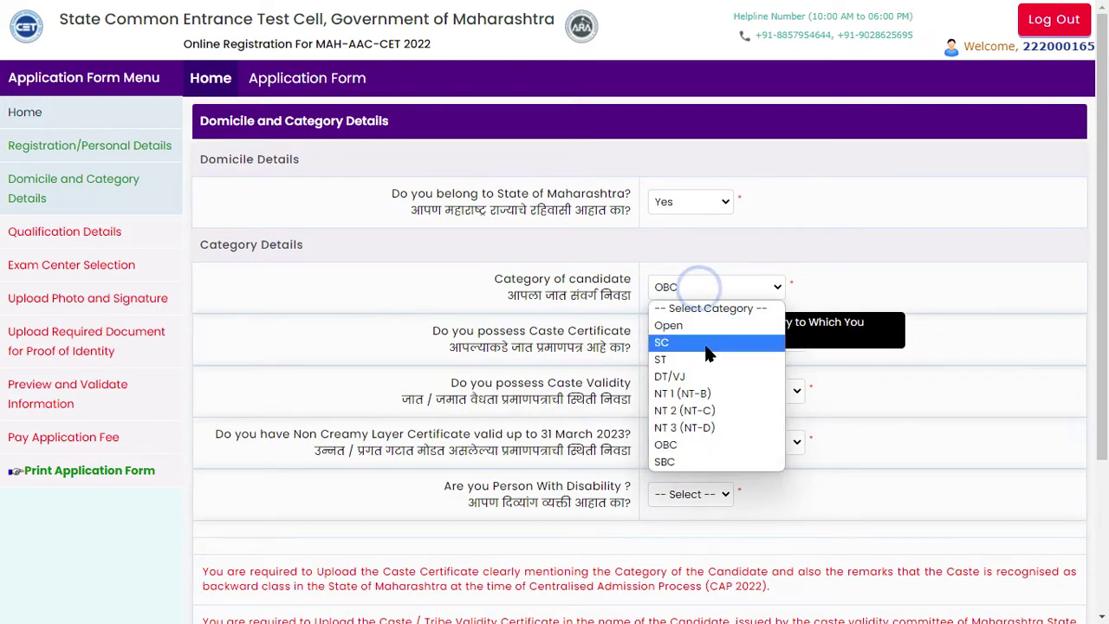
left_click(706, 345)
left_click(703, 287)
left_click(698, 376)
left_click(704, 286)
left_click(684, 328)
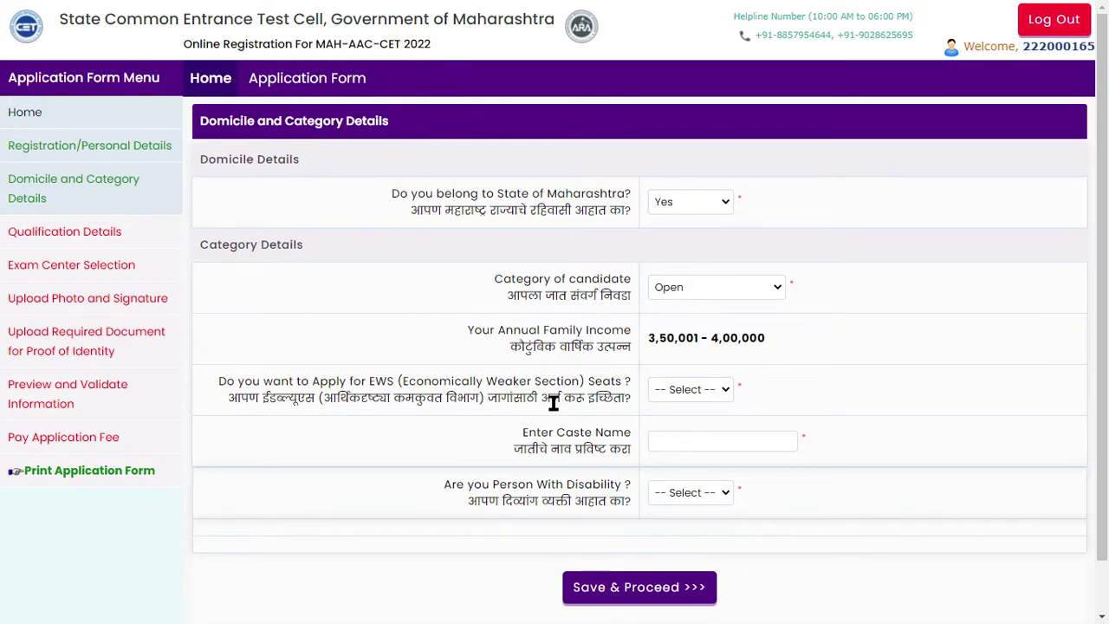
Try both answers for applying for EWS seats, settle on No, and go to the caste name field.
left_click(689, 392)
left_click(697, 424)
left_click(688, 389)
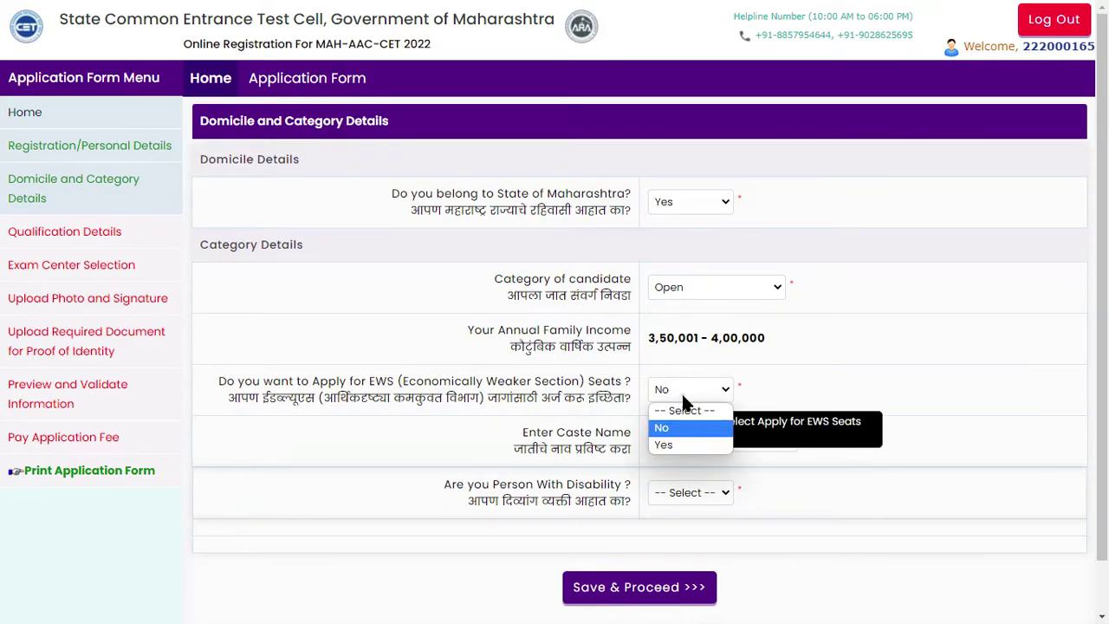
left_click(664, 444)
left_click(685, 392)
left_click(690, 428)
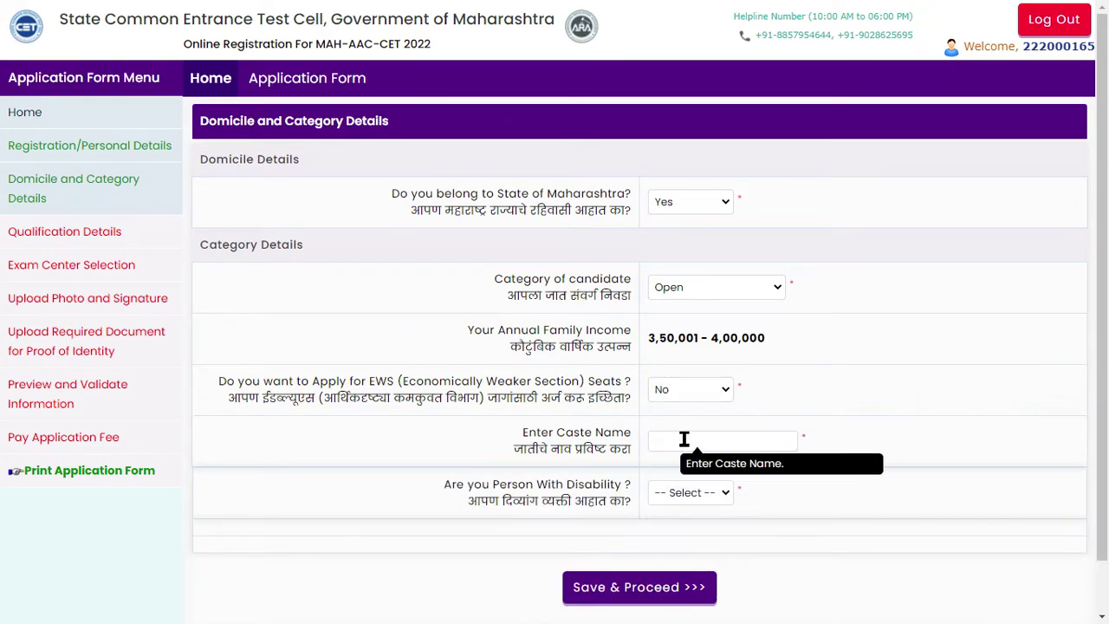
left_click(684, 440)
Answer Yes to being a Person With Disability and choose Leprosy Cured Person as the type of disability.
left_click_drag(468, 484, 550, 485)
left_click(553, 487)
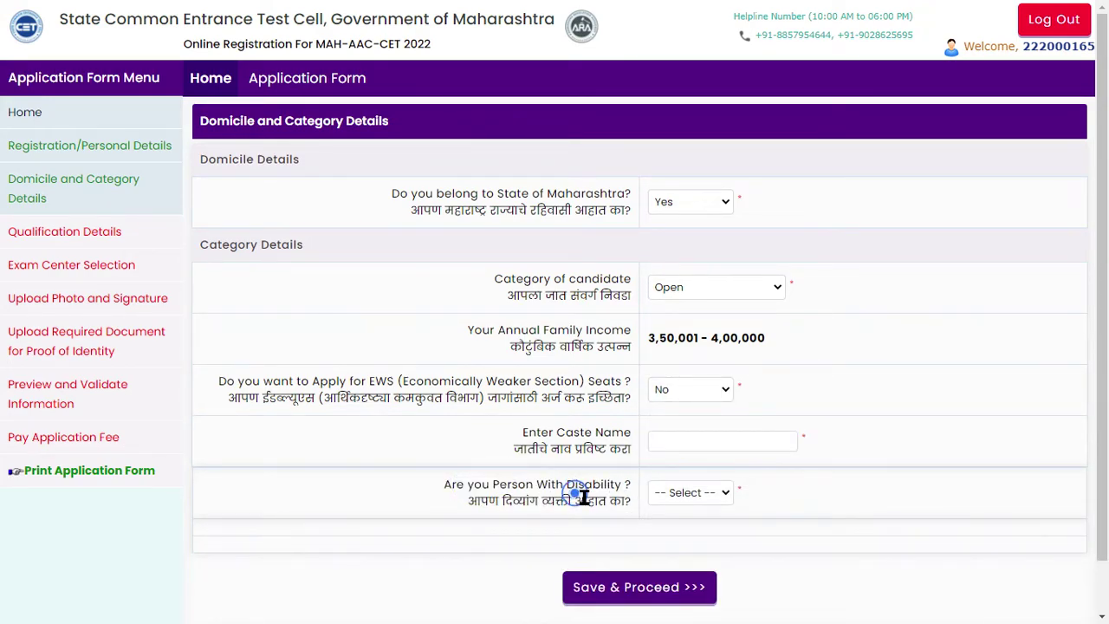
left_click(727, 491)
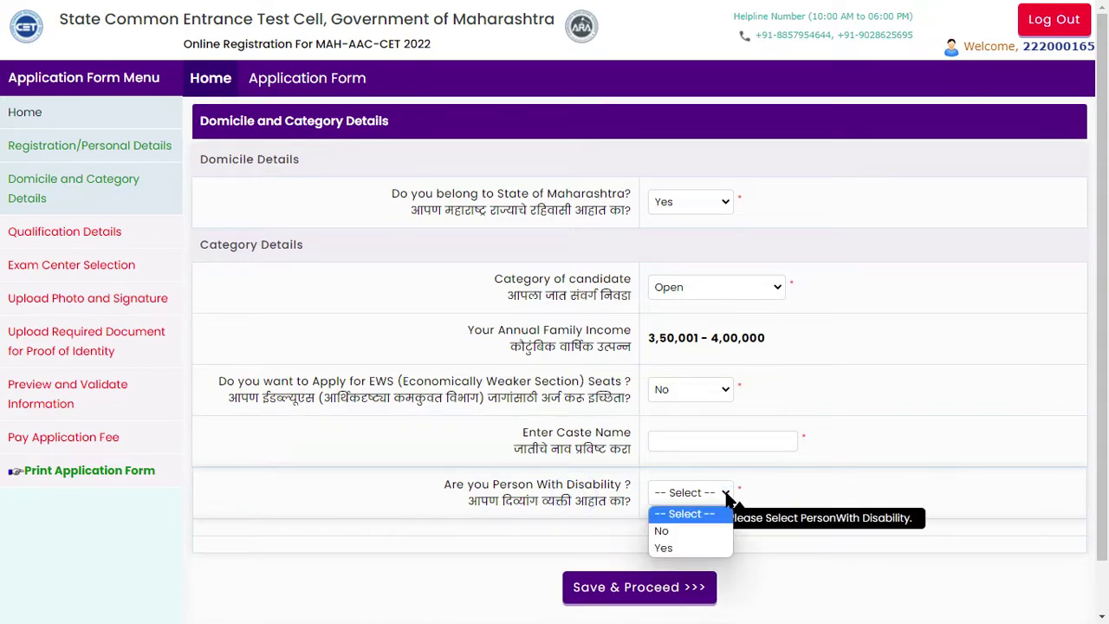
left_click(690, 547)
scroll(485, 550, "down", 2)
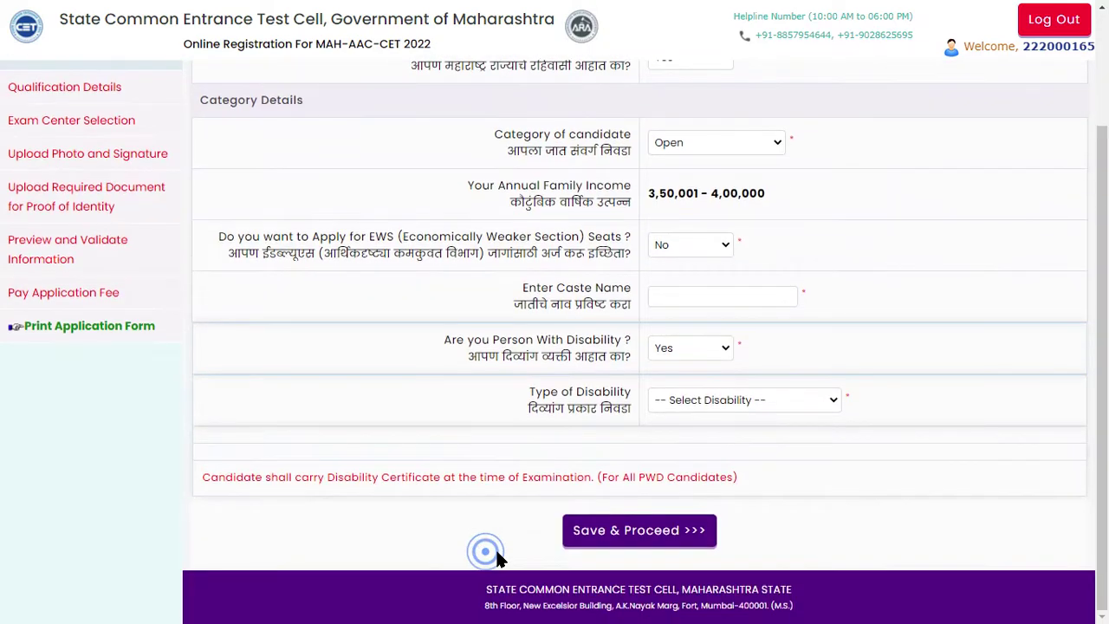
left_click(680, 400)
left_click(693, 293)
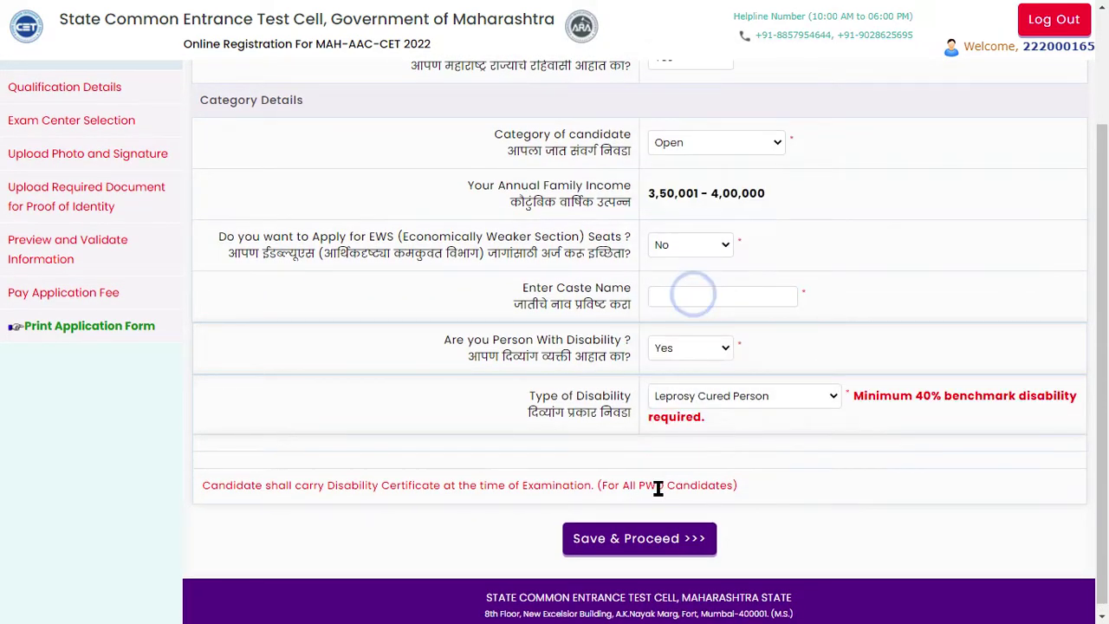
Read the note on carrying the disability certificate, and save the domicile and category details to proceed.
triple_click(289, 481)
left_click(490, 489)
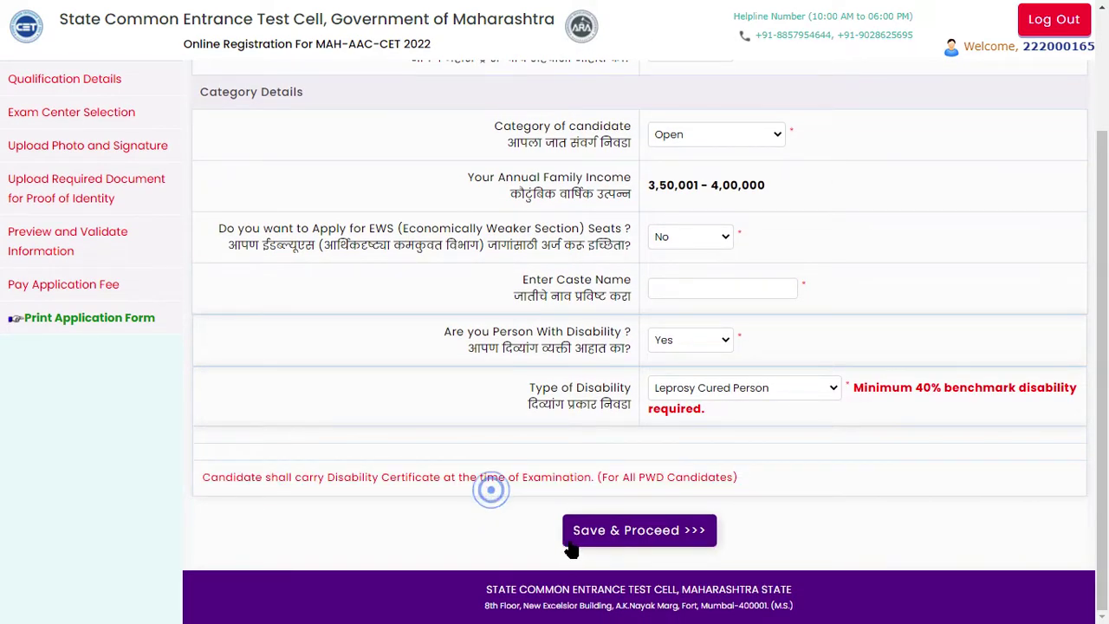
left_click(695, 546)
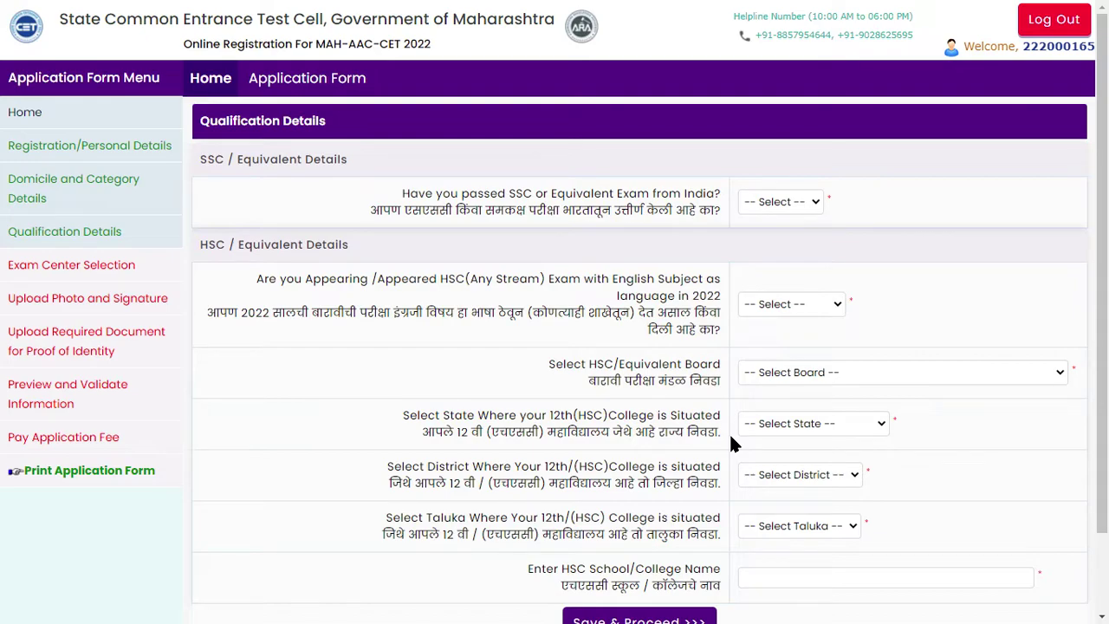
Read the SSC section of the qualification details and answer Yes to having passed the SSC or equivalent exam from India.
triple_click(250, 159)
triple_click(436, 200)
left_click(451, 212)
double_click(457, 212)
left_click(532, 209)
left_click(590, 203)
left_click(673, 197)
left_click(784, 207)
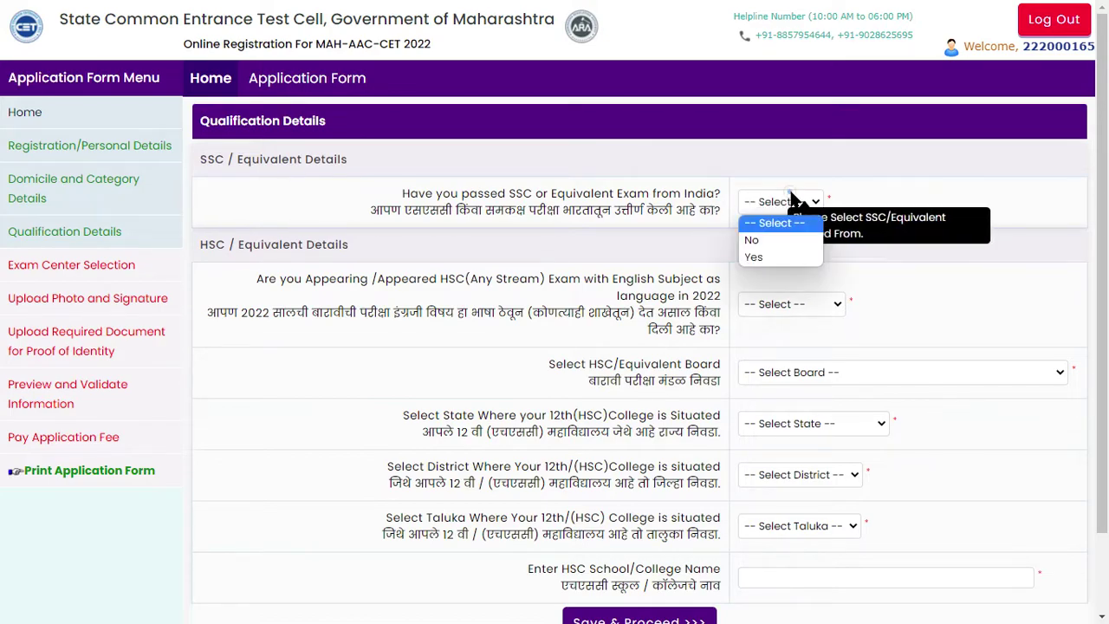
left_click(787, 240)
left_click(784, 211)
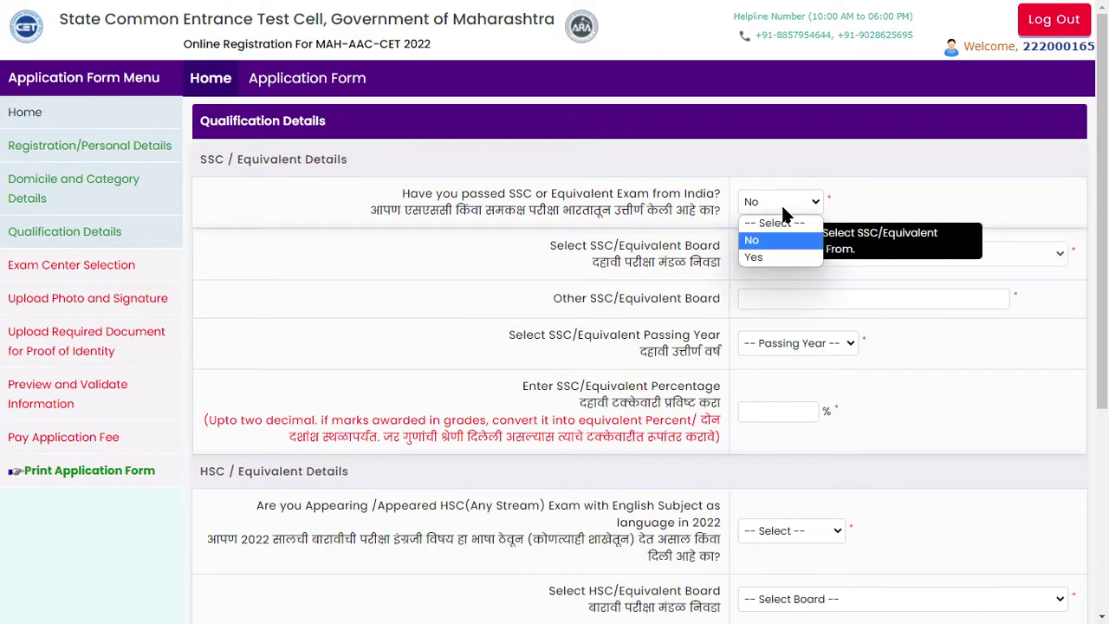
left_click(776, 255)
Set the SSC board to Maharashtra State Board of Secondary and Higher Secondary Education and the SSC passing year to 2010.
left_click_drag(553, 251, 718, 249)
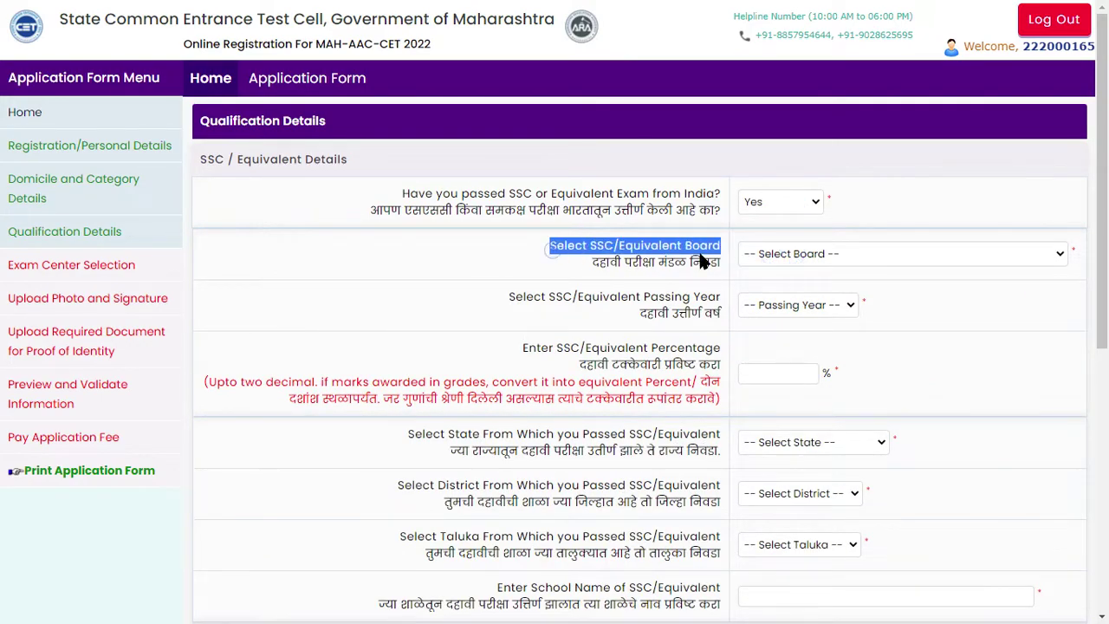
left_click(805, 254)
left_click(610, 309)
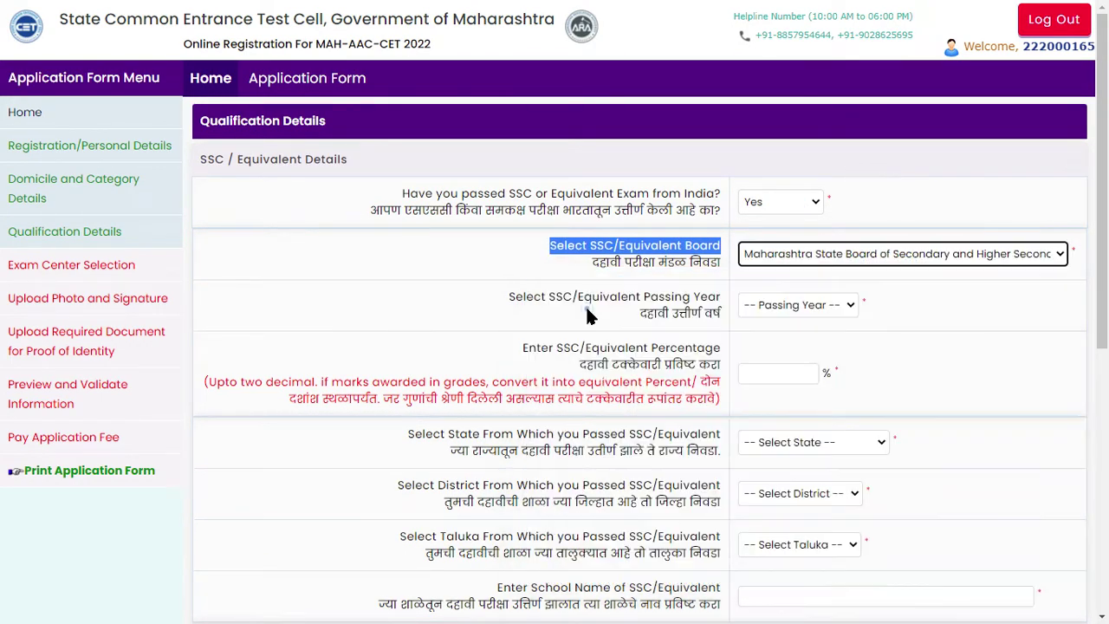
triple_click(577, 295)
left_click(787, 280)
left_click(791, 302)
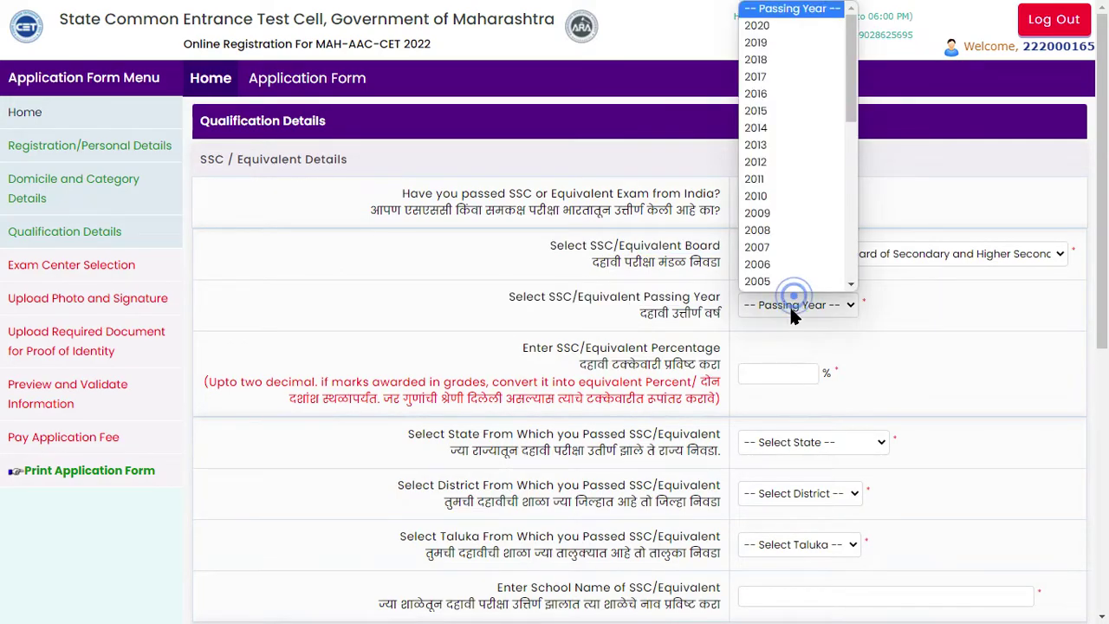
scroll(762, 208, "down", 1)
left_click(752, 181)
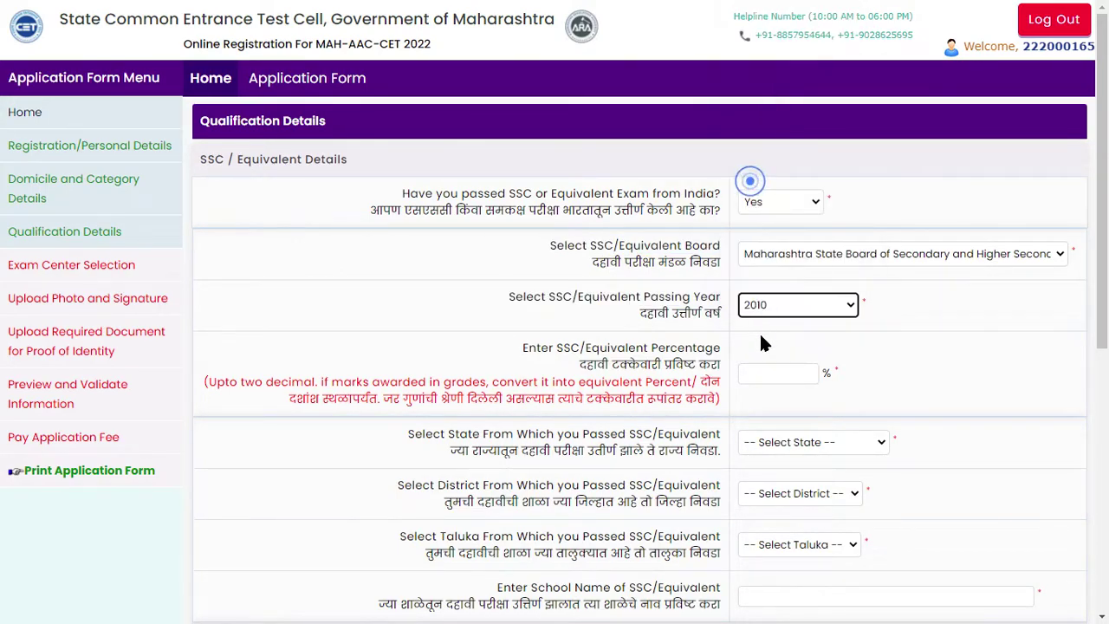
Enter 98 as the SSC/Equivalent percentage.
triple_click(651, 356)
left_click(651, 357)
left_click(772, 374)
type("98")
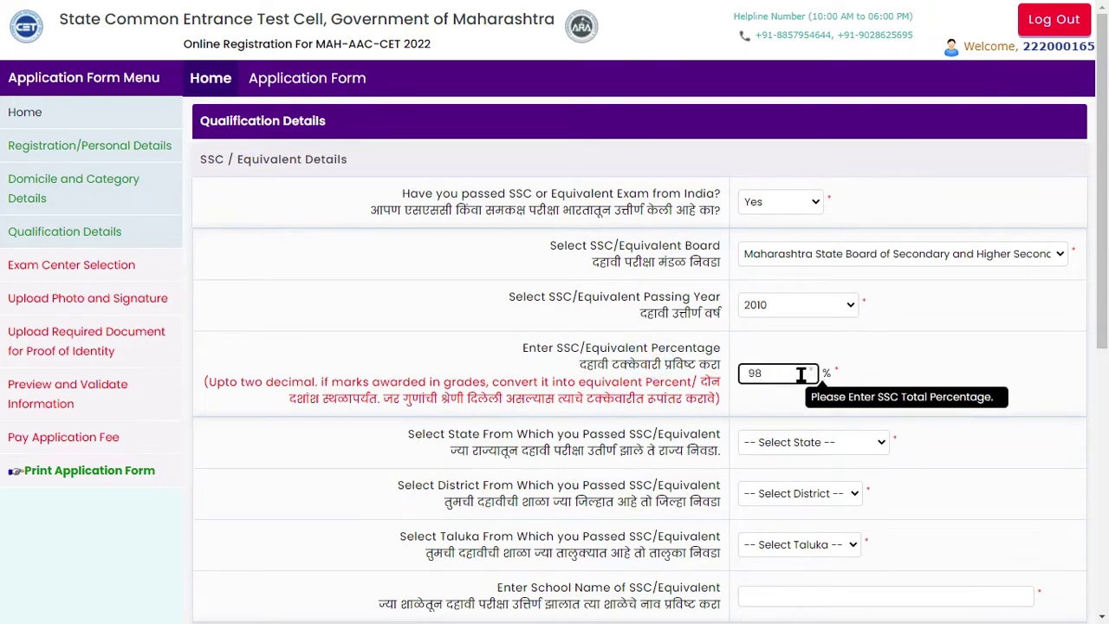
Set the SSC passing state to Haryana and the district to Mahendragarh, and go to the SSC school name field.
scroll(805, 372, "down", 1)
double_click(427, 352)
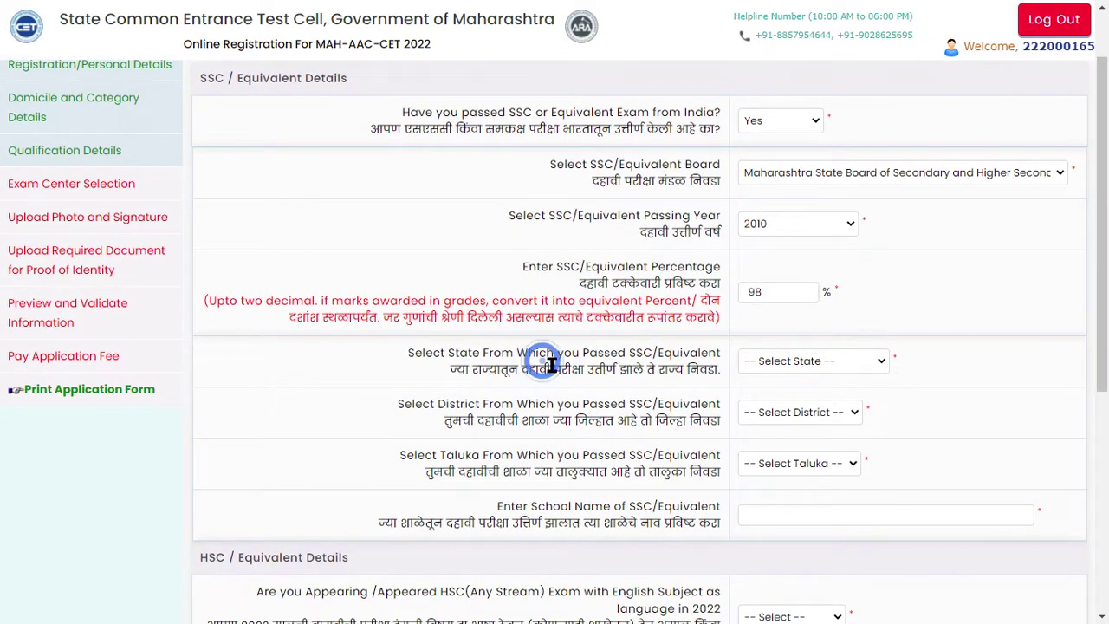
left_click(814, 373)
key("h")
key("Return")
double_click(507, 372)
left_click(501, 408)
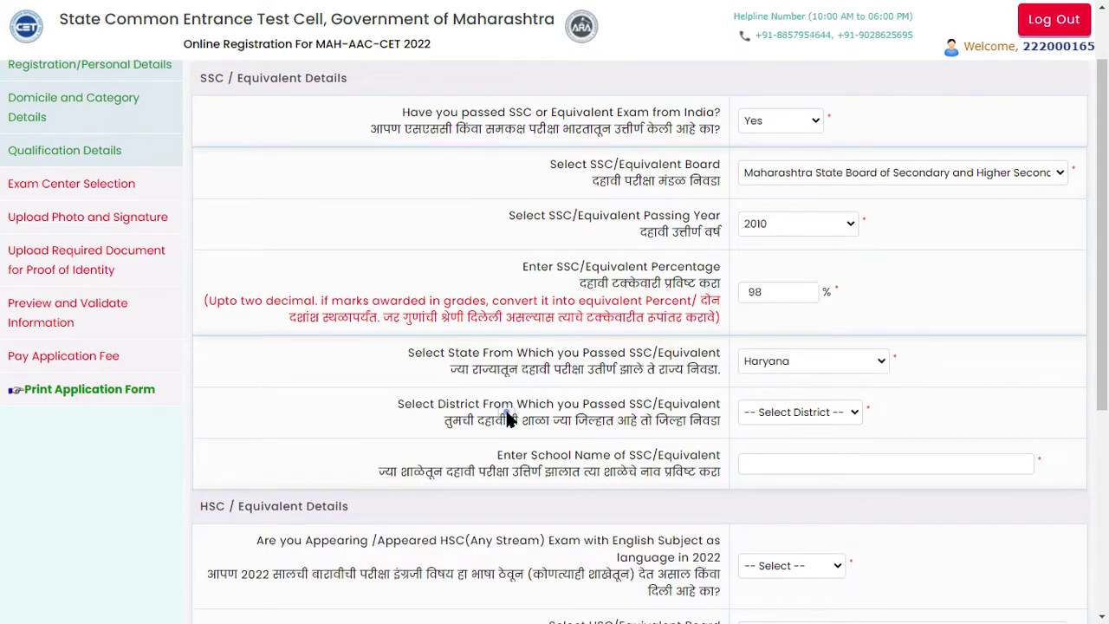
left_click(790, 412)
left_click(767, 288)
left_click_drag(501, 458, 571, 459)
left_click(798, 464)
Answer Yes(Appearing) to the question about the 2022 HSC exam with English as a language subject.
scroll(798, 464, "down", 3)
left_click(271, 266)
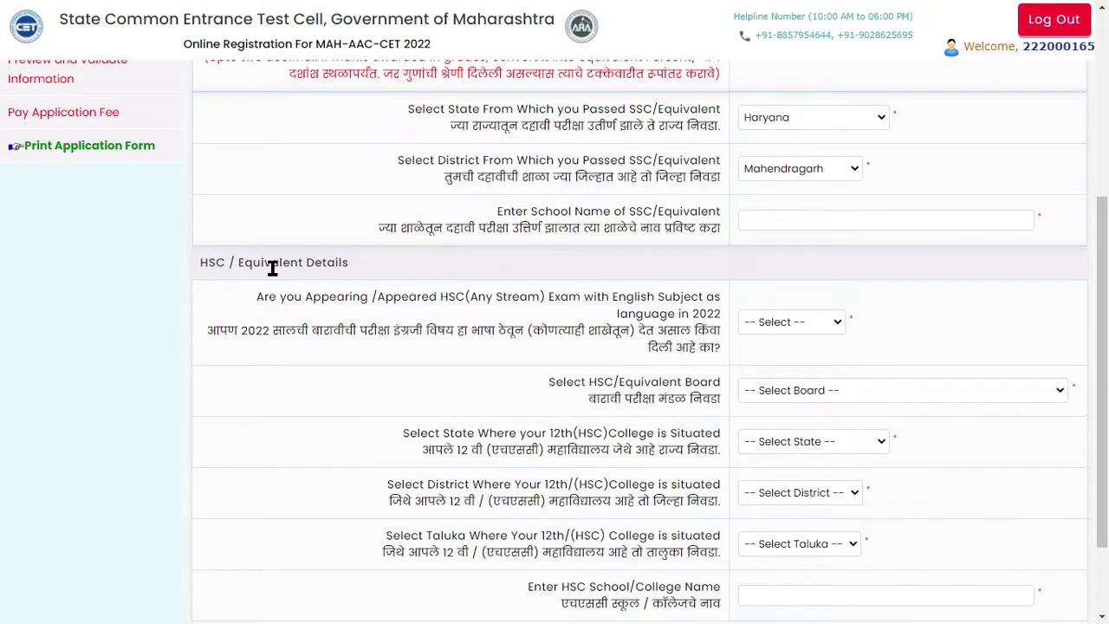
left_click(754, 328)
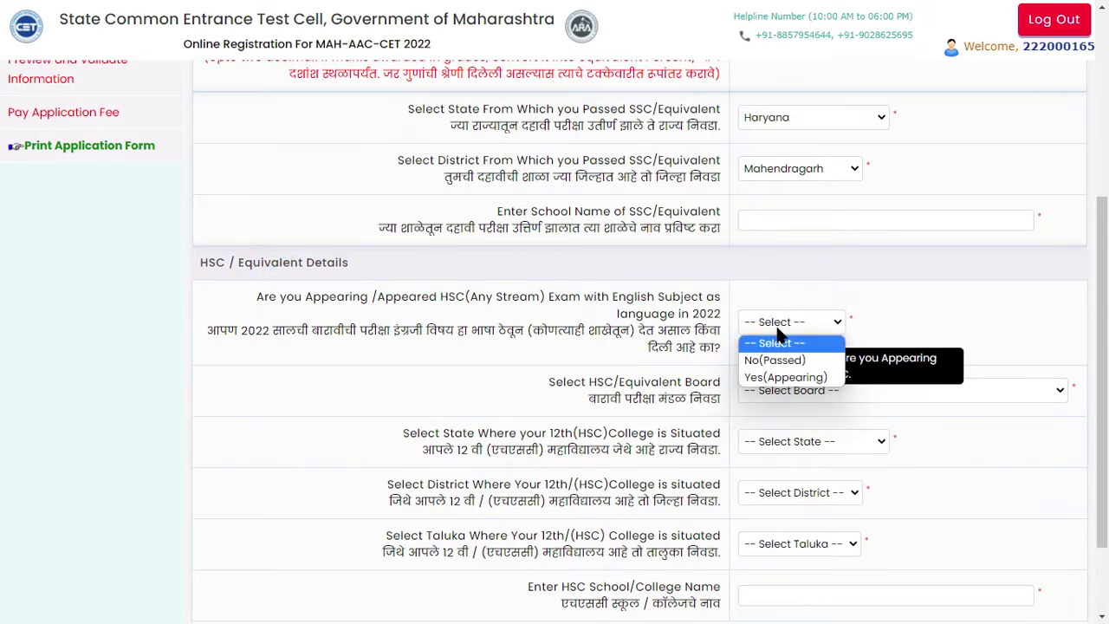
left_click(777, 323)
left_click(771, 320)
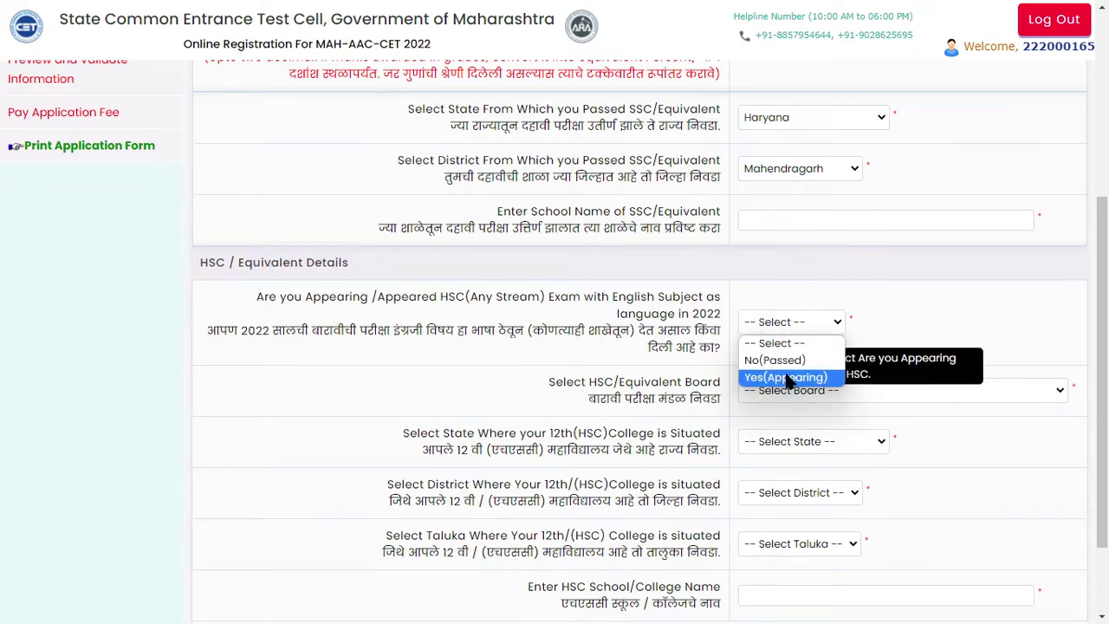
left_click(775, 375)
Set the HSC board to Maharashtra State Board of Secondary and Higher Secondary Education, Pune.
scroll(624, 344, "down", 2)
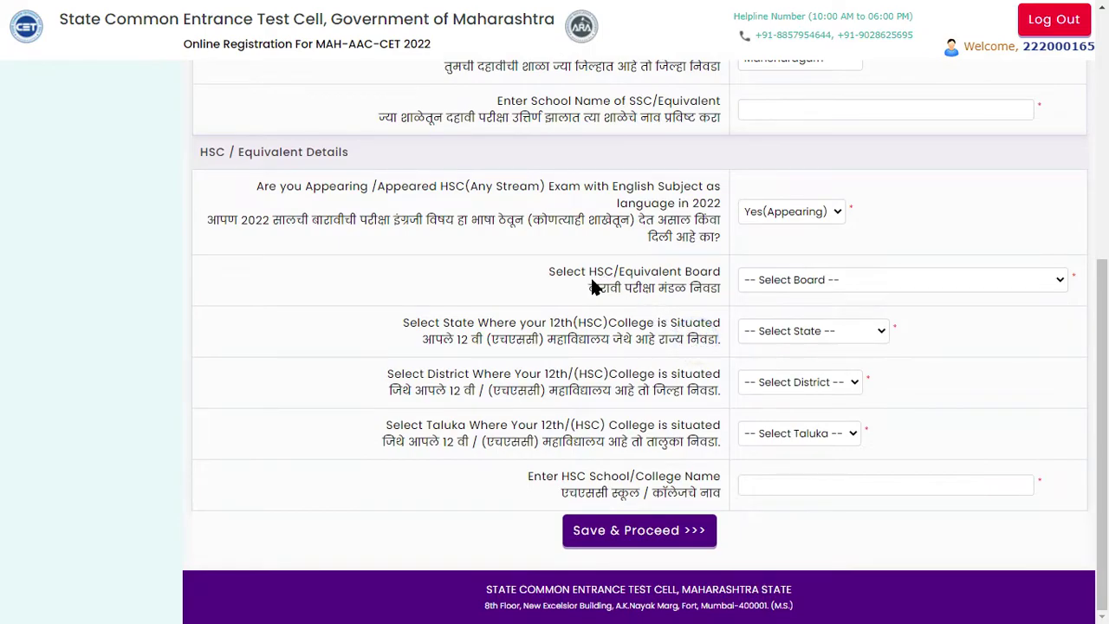
left_click_drag(590, 274, 681, 273)
left_click(658, 287)
left_click(802, 280)
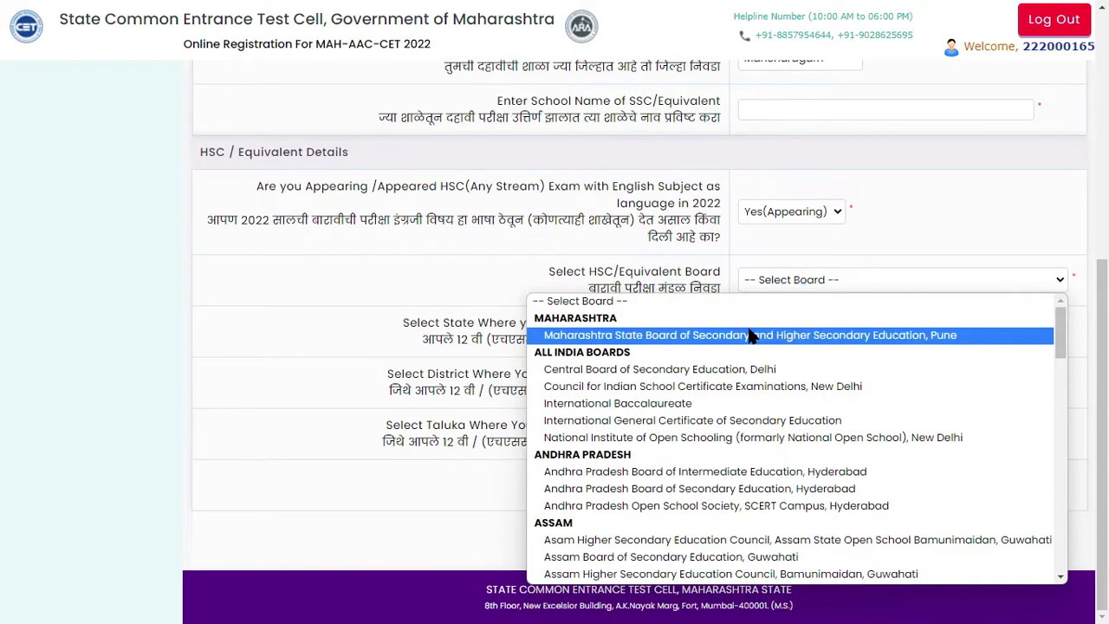
left_click(597, 338)
Set the HSC college's state to Jammu and Kashmir and its district to Rajouri.
left_click(460, 335)
left_click(561, 333)
left_click(790, 329)
left_click(784, 292)
left_click(823, 382)
left_click(804, 434)
left_click(804, 433)
left_click(795, 325)
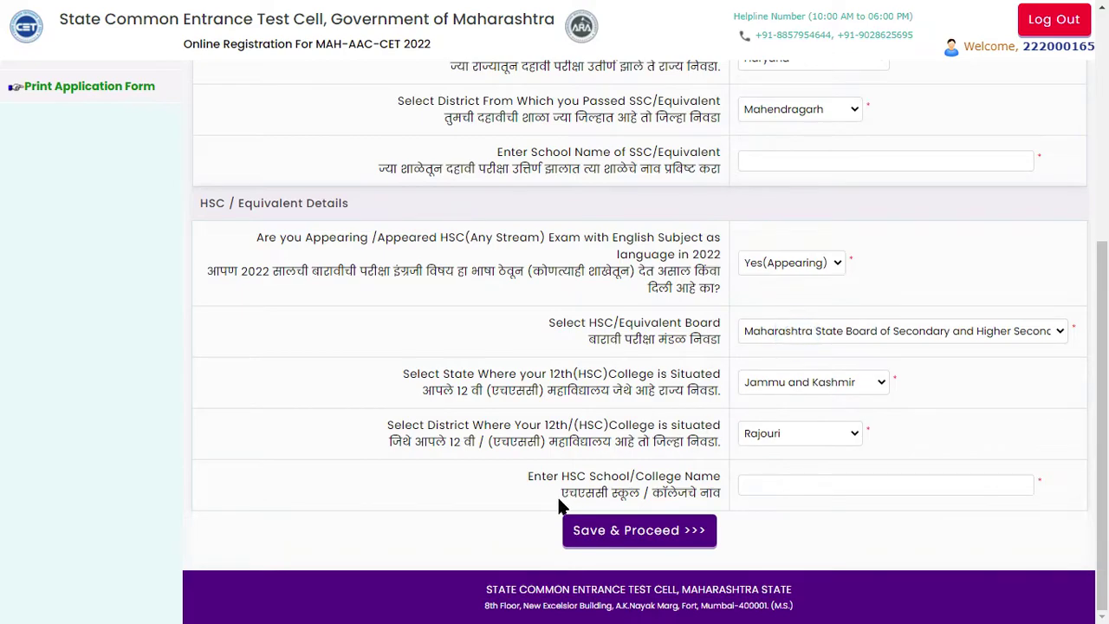
Go to the HSC school/college name field, and save the qualification details to proceed.
left_click_drag(551, 481, 682, 482)
left_click(760, 484)
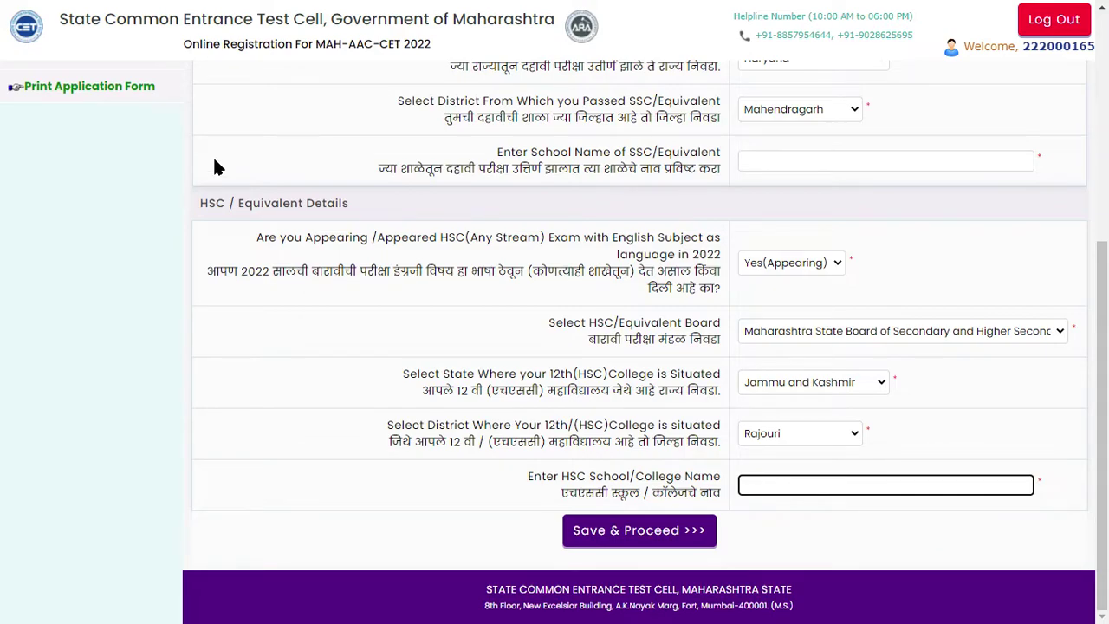
left_click(618, 546)
Examine which application steps are complete or incomplete in the registration form status table.
double_click(245, 220)
left_click(290, 312)
left_click_drag(372, 265, 438, 264)
left_click(427, 304)
left_click_drag(540, 224, 458, 224)
left_click(360, 315)
left_click(533, 263)
left_click(496, 231)
left_click(560, 325)
scroll(605, 364, "down", 1)
scroll(606, 364, "up", 1)
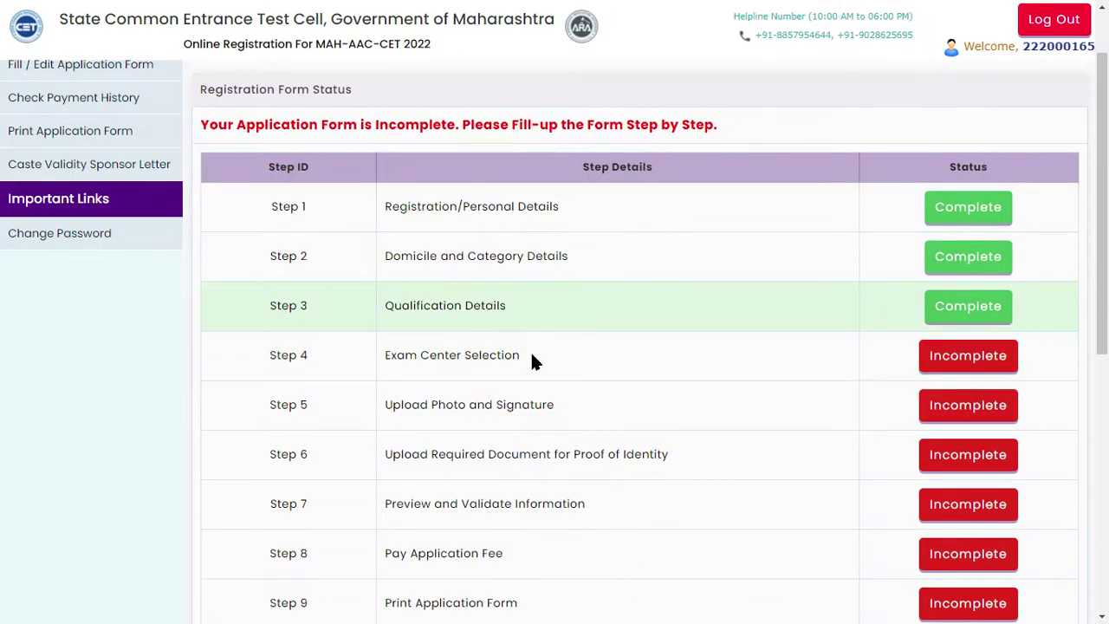
Open the Qualification Details from the registration form status table and save them again to proceed.
scroll(532, 361, "up", 2)
left_click_drag(201, 206, 458, 206)
left_click(569, 205)
left_click(973, 407)
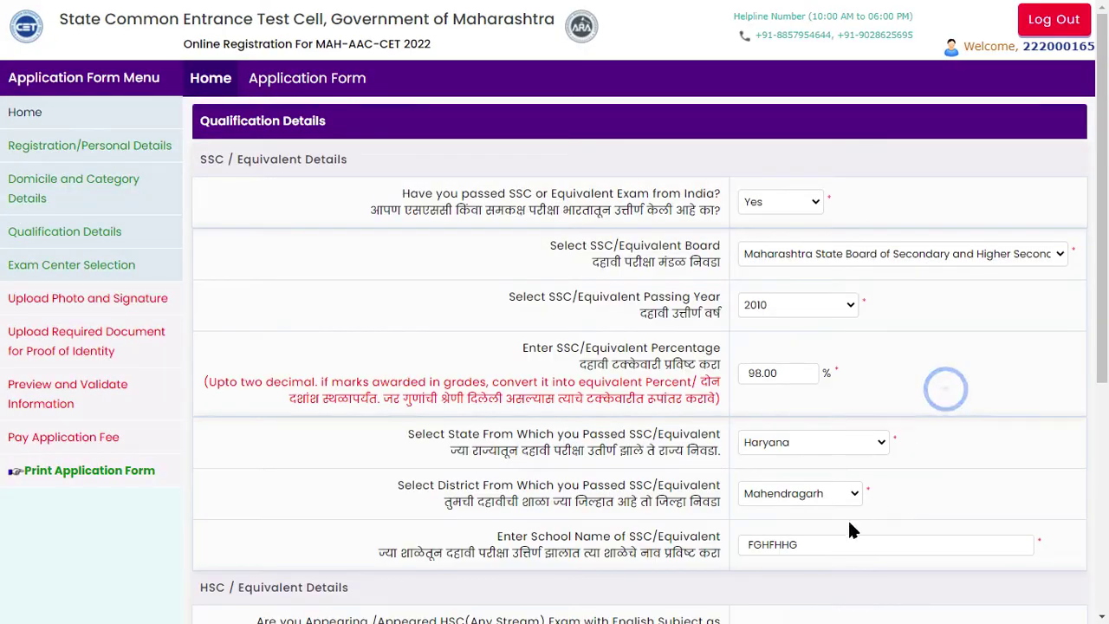
scroll(704, 325, "down", 5)
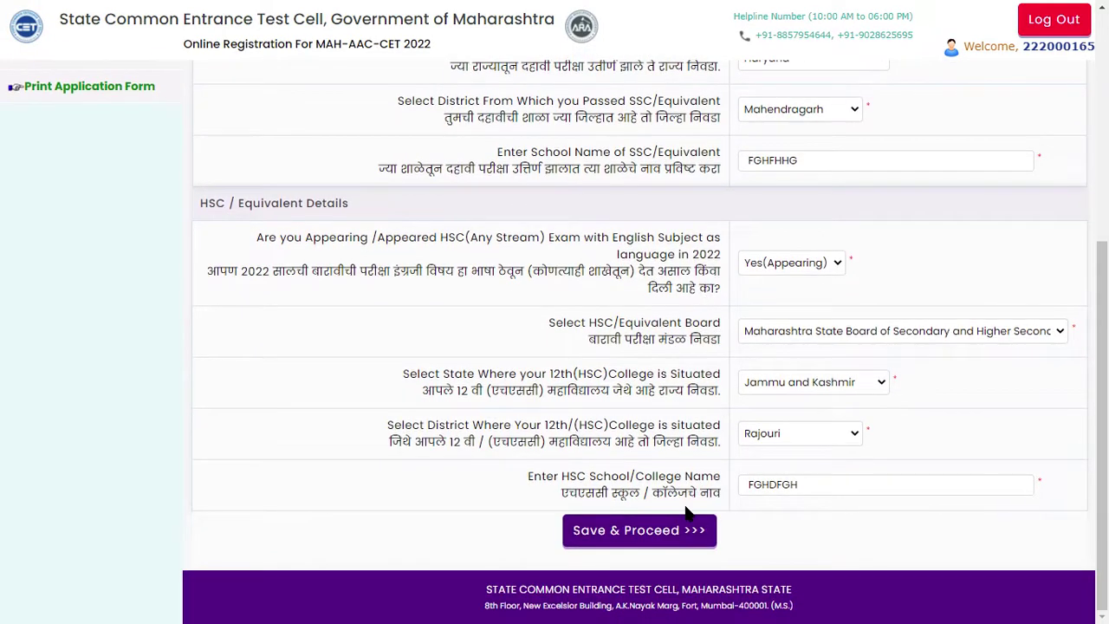
left_click(637, 530)
Set the examination center's division to Aurangabad and its district to Parbhani.
left_click(520, 264)
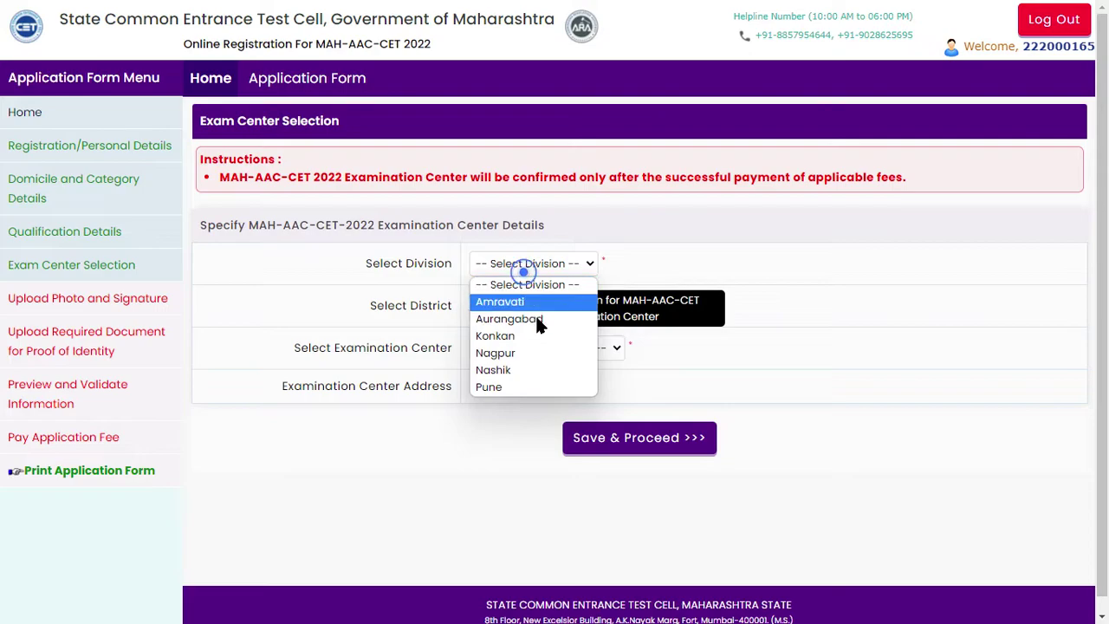
left_click(537, 319)
left_click(546, 305)
left_click(543, 359)
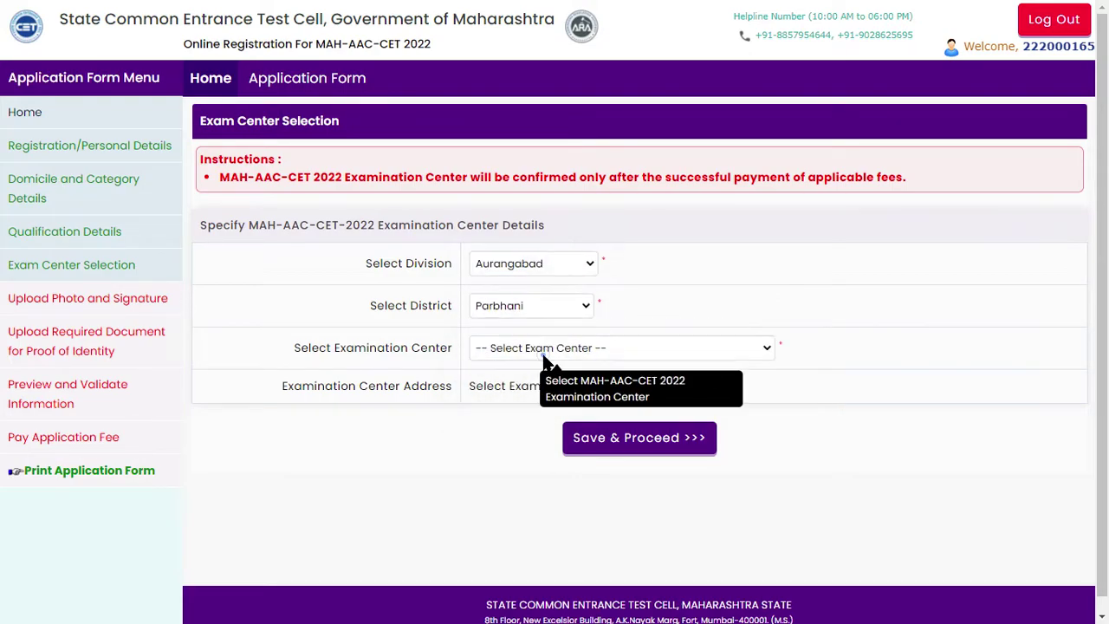
Choose 021 - Ravindranath Tagore Chitrakala Mahavidyalaya as the examination center and save the selection to proceed.
left_click(531, 350)
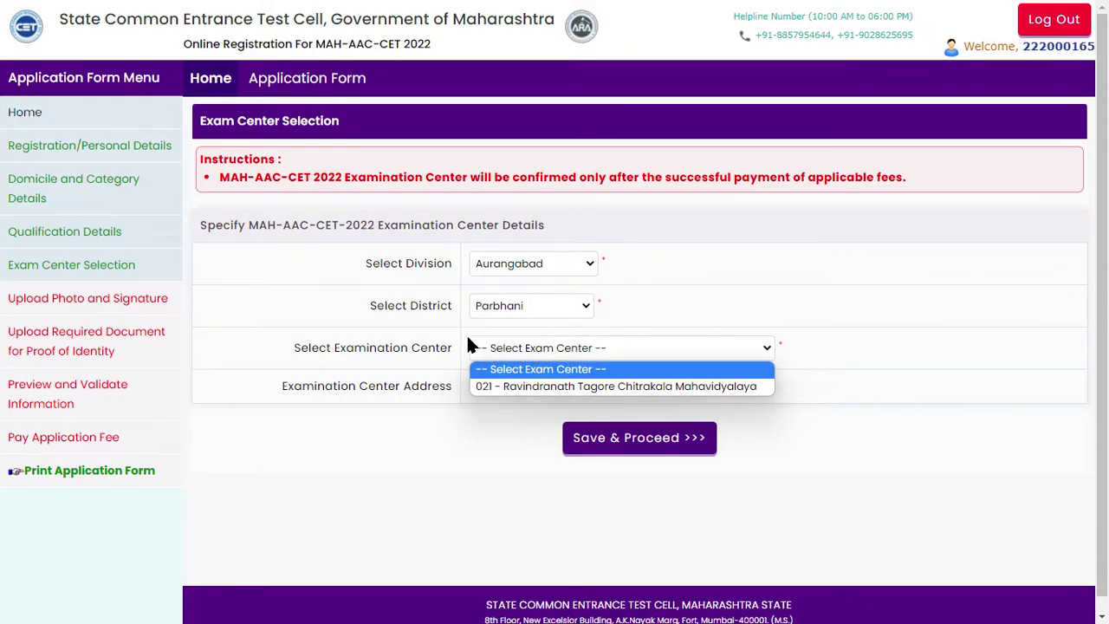
left_click(532, 369)
left_click(525, 354)
left_click(520, 386)
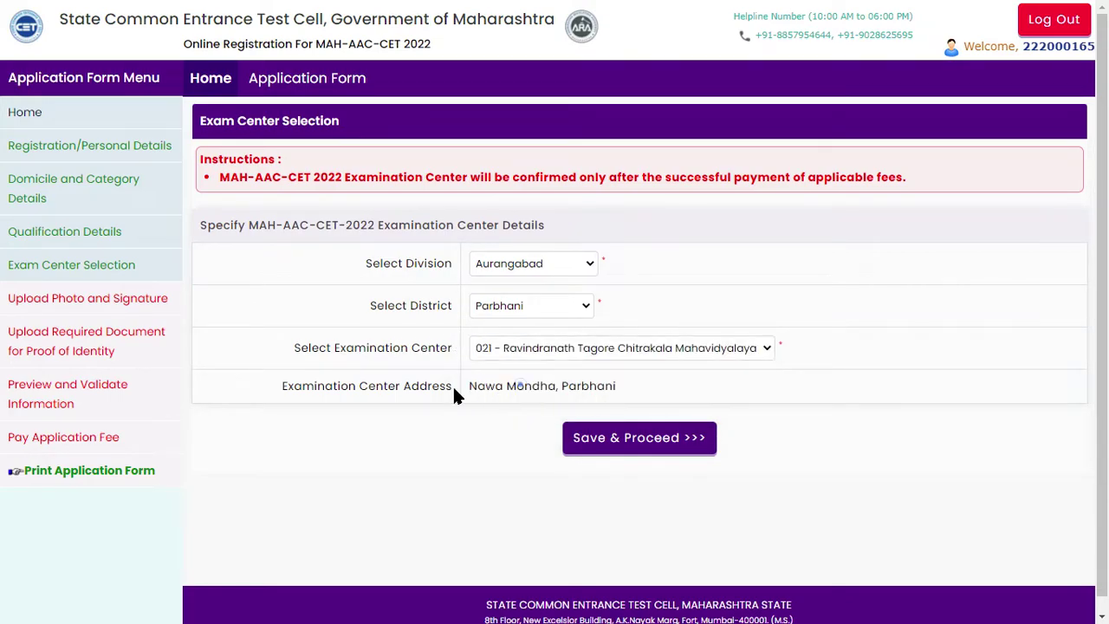
left_click(540, 389)
left_click(616, 436)
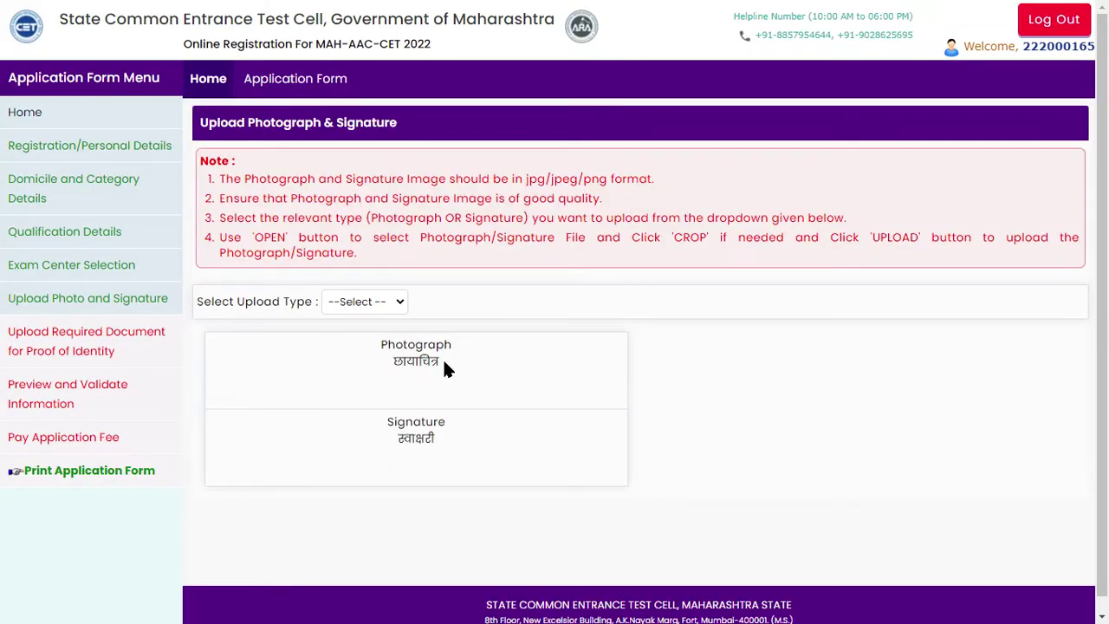
Set the upload type to Photograph and load the candidate's portrait image from the Downloads folder.
left_click(370, 303)
left_click(375, 338)
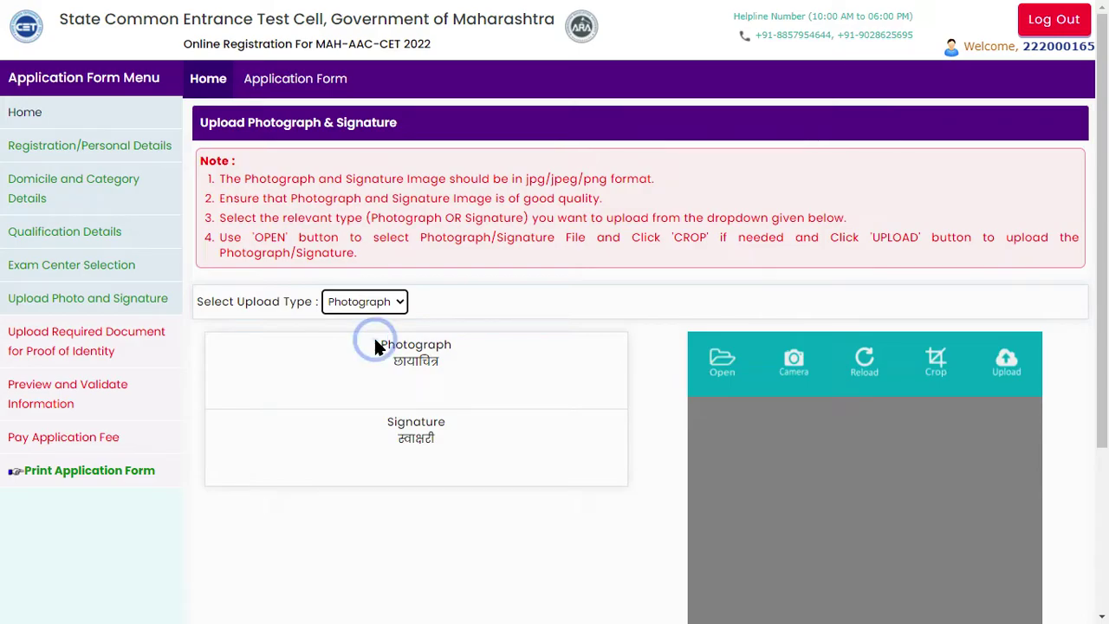
left_click(724, 368)
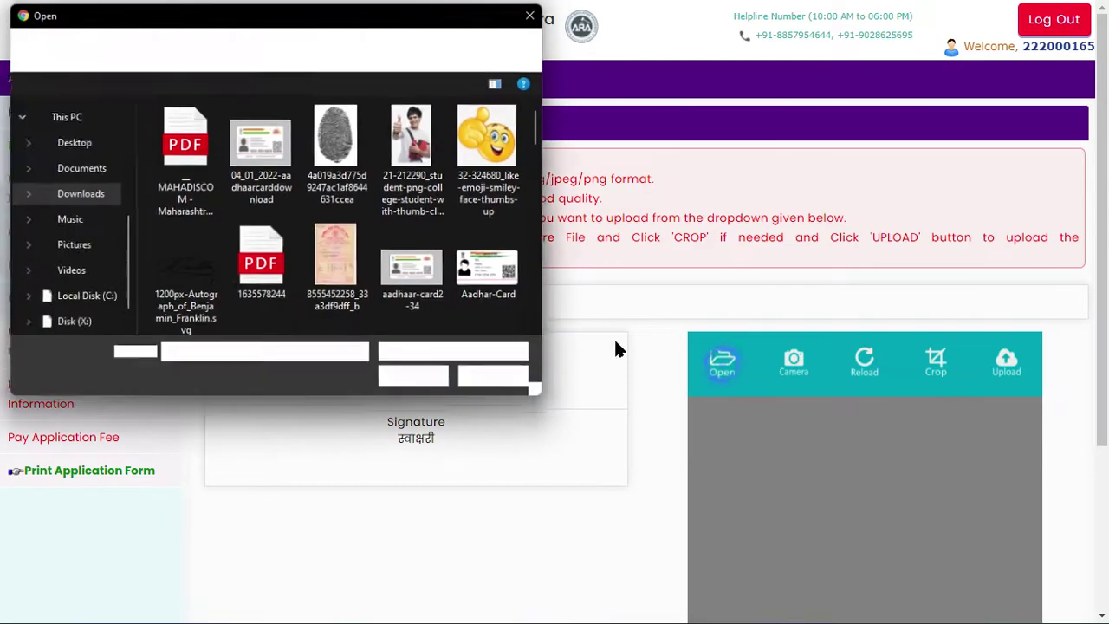
scroll(422, 254, "down", 3)
double_click(493, 169)
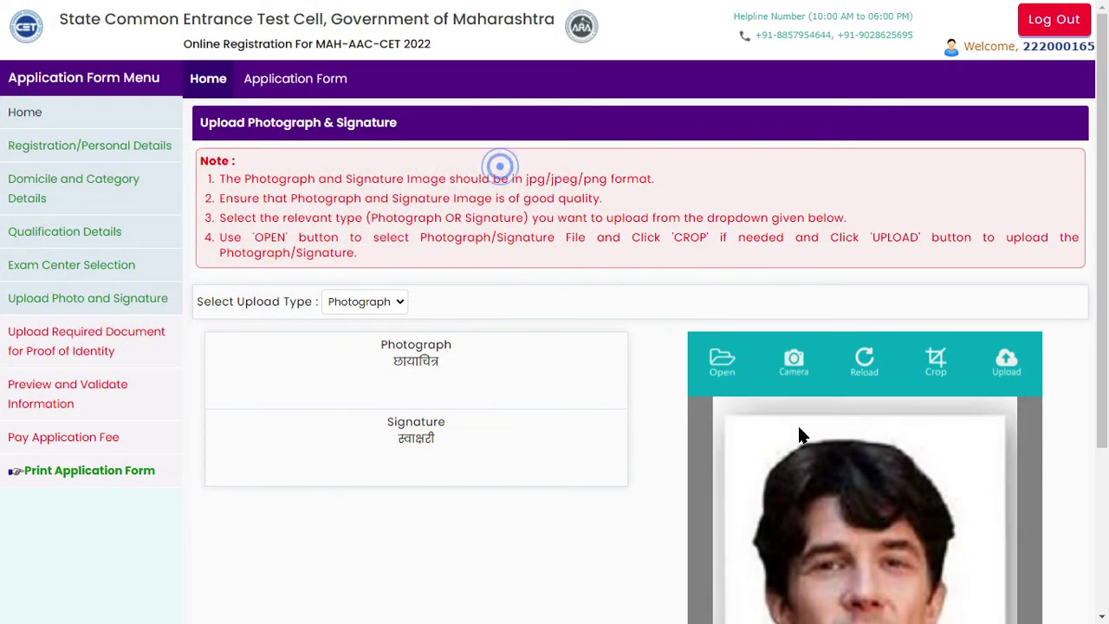
Crop the portrait slightly inside its white border, keeping head and shoulders in the frame, and upload it.
left_click(938, 360)
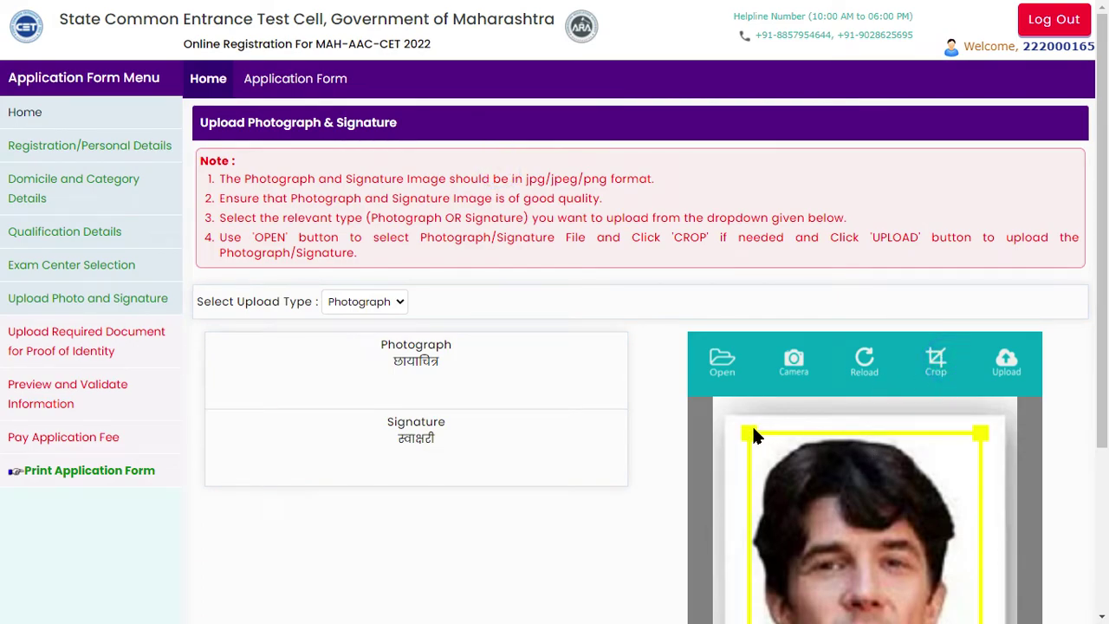
scroll(1028, 447, "down", 1)
scroll(1029, 448, "down", 2)
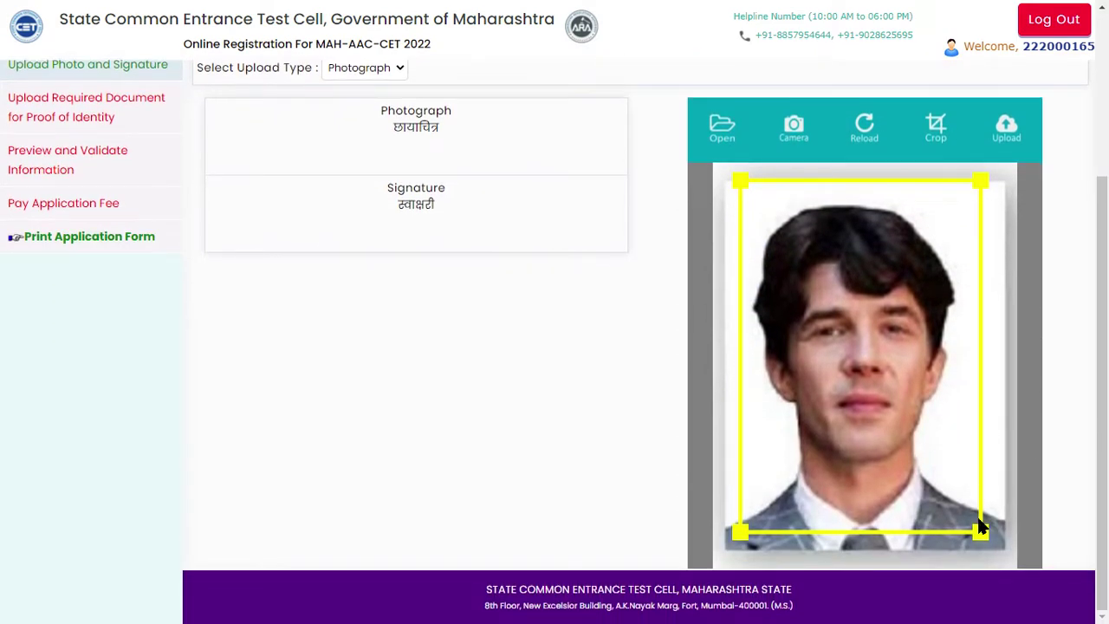
left_click_drag(979, 537, 992, 540)
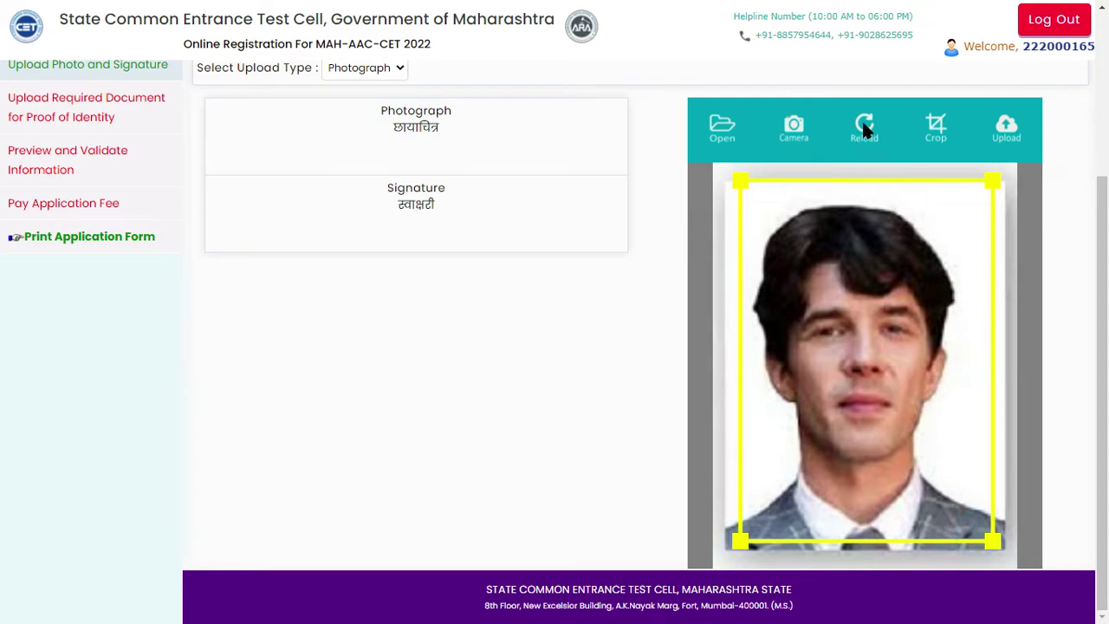
left_click(1000, 126)
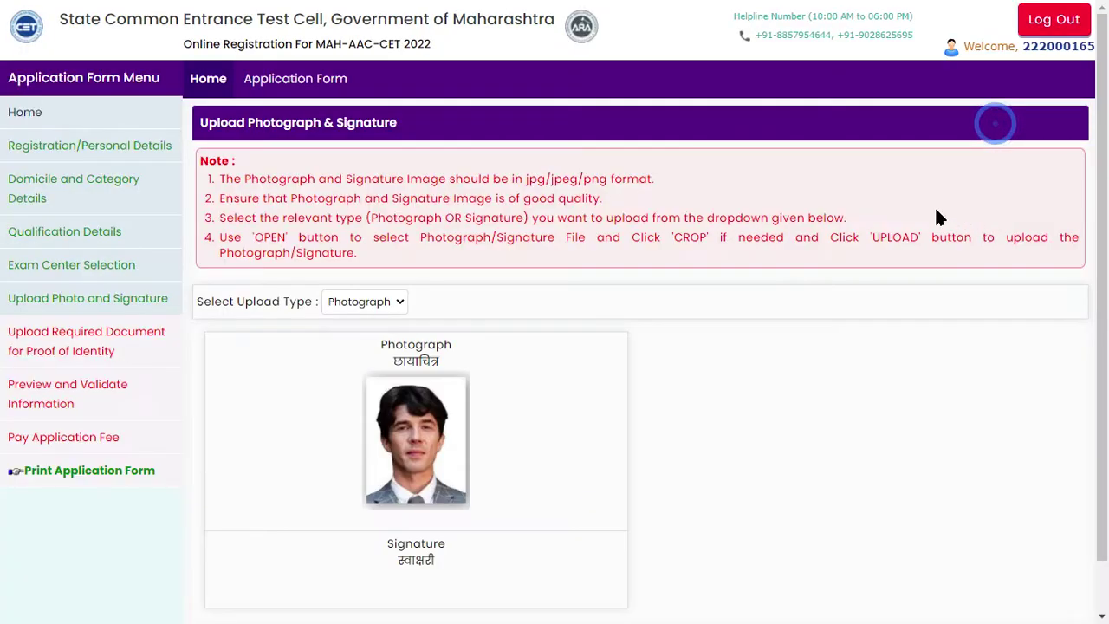
Set the upload type to Signature, upload the candidate's signature image, and save to proceed.
left_click(374, 245)
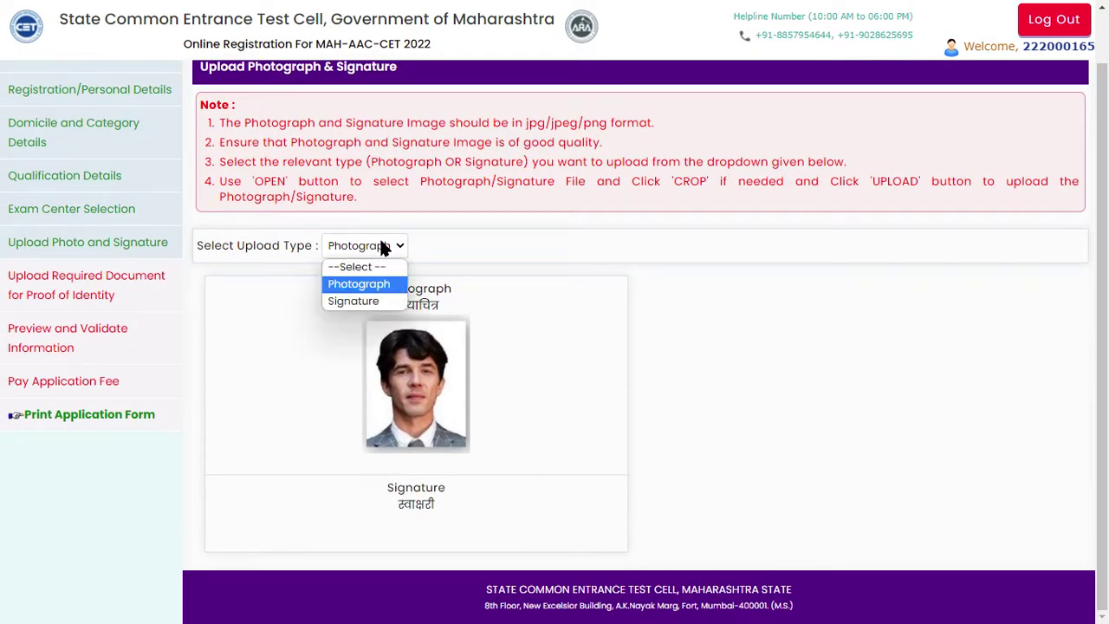
left_click(362, 296)
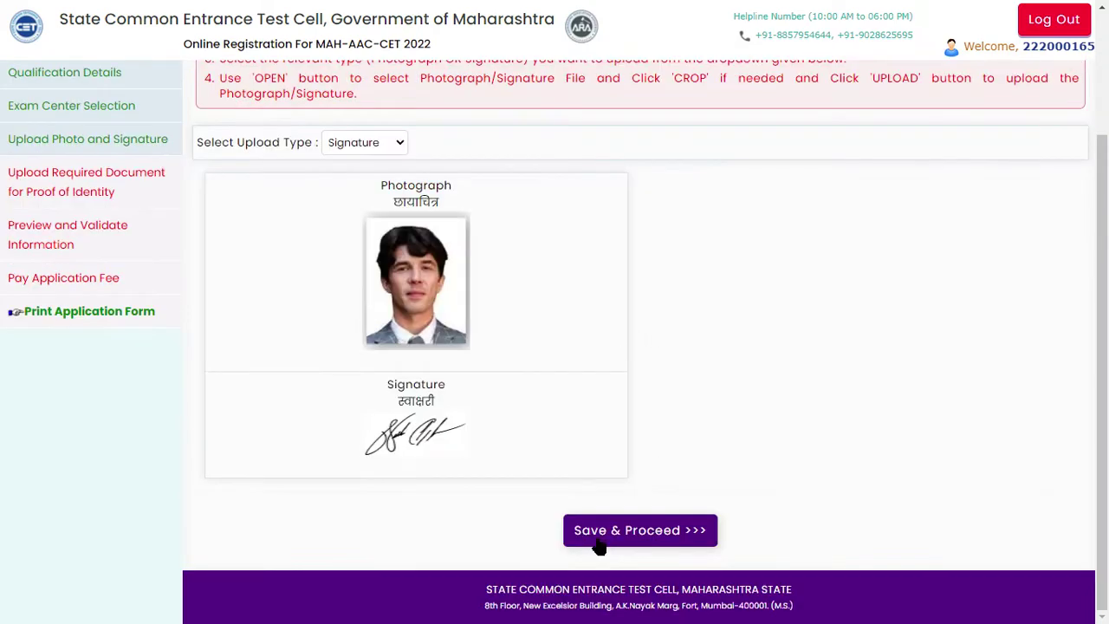
left_click(598, 542)
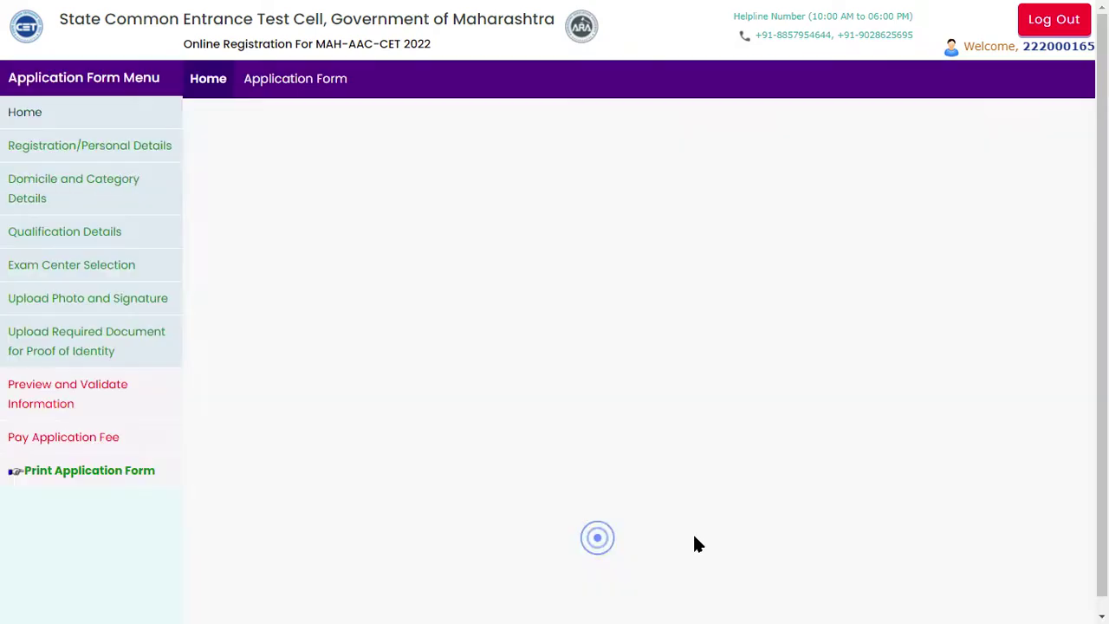
Select Aadhaar Card as the proof of identity, upload its document image, and save to proceed.
left_click_drag(306, 317, 456, 319)
left_click(418, 422)
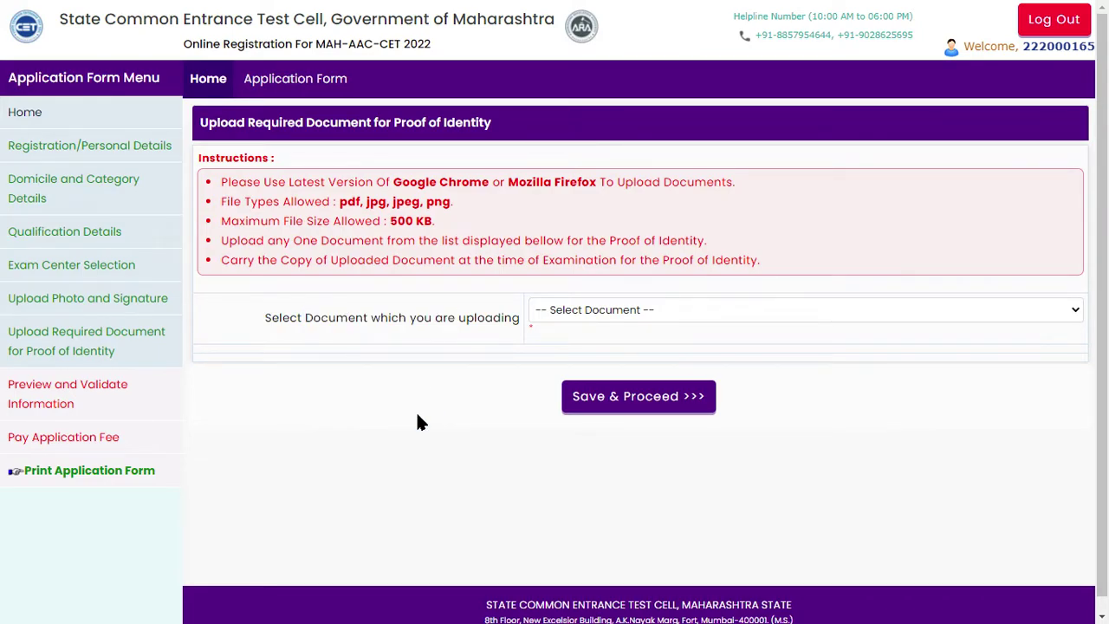
left_click(619, 309)
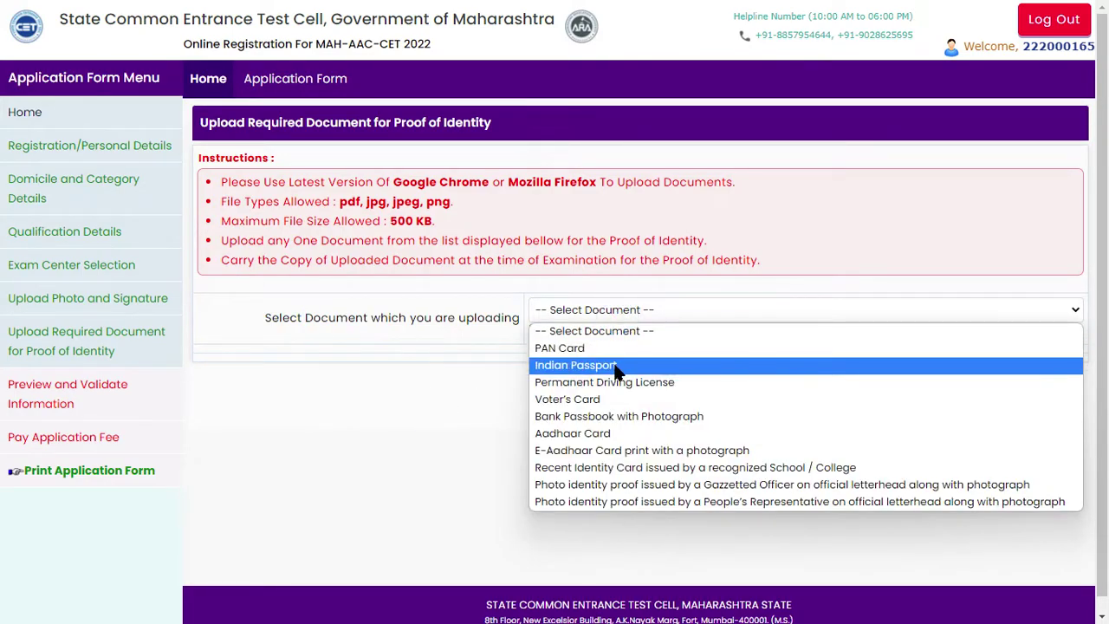
left_click(611, 431)
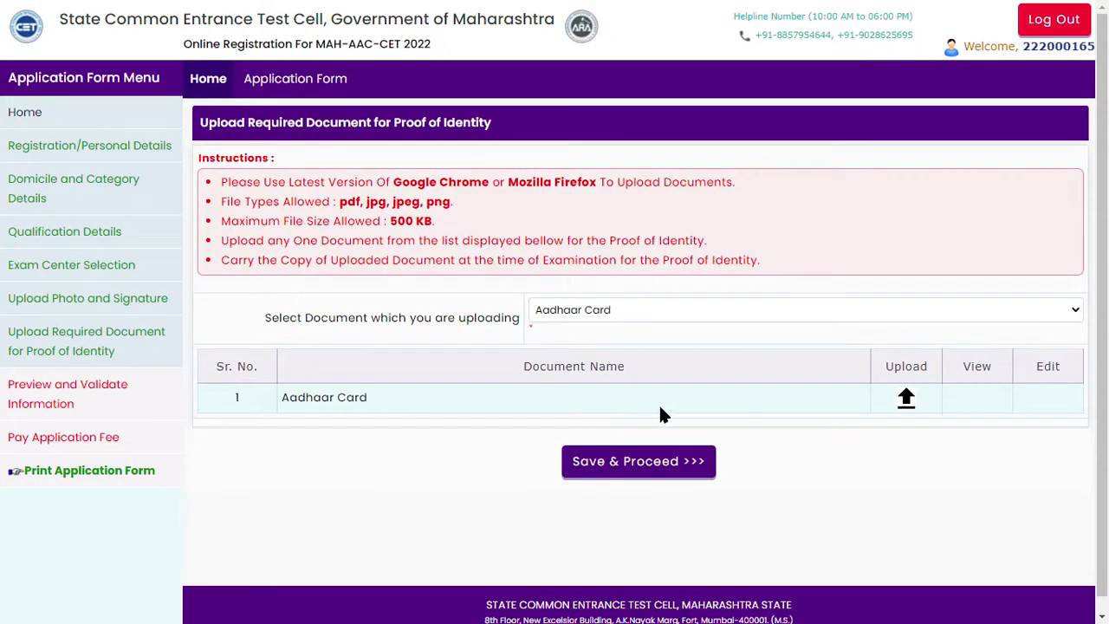
scroll(660, 412, "down", 1)
triple_click(303, 383)
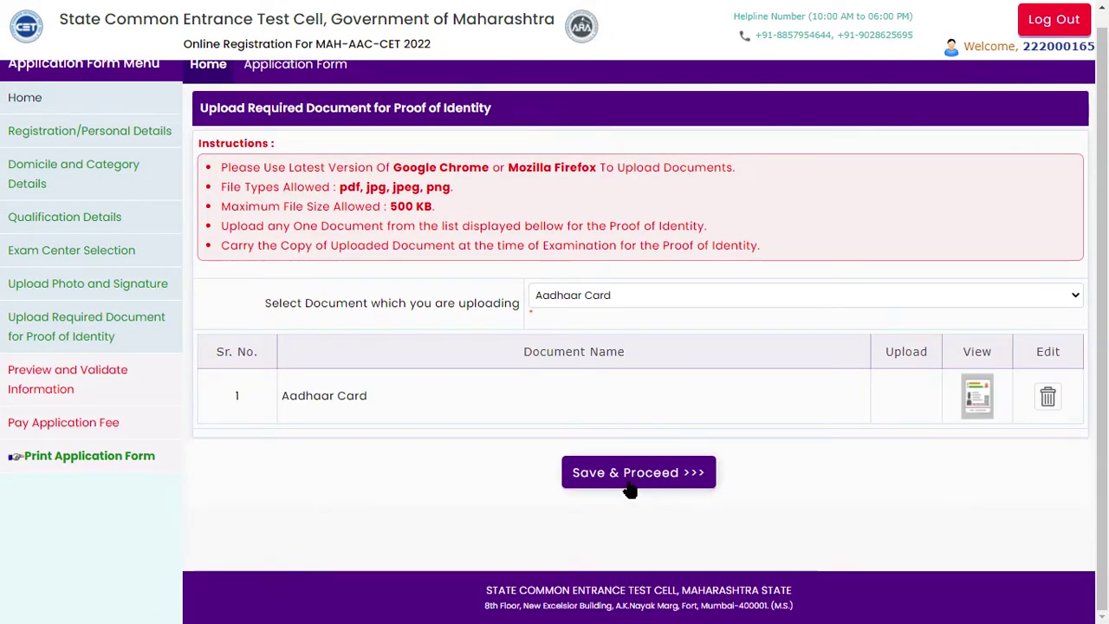
left_click(609, 474)
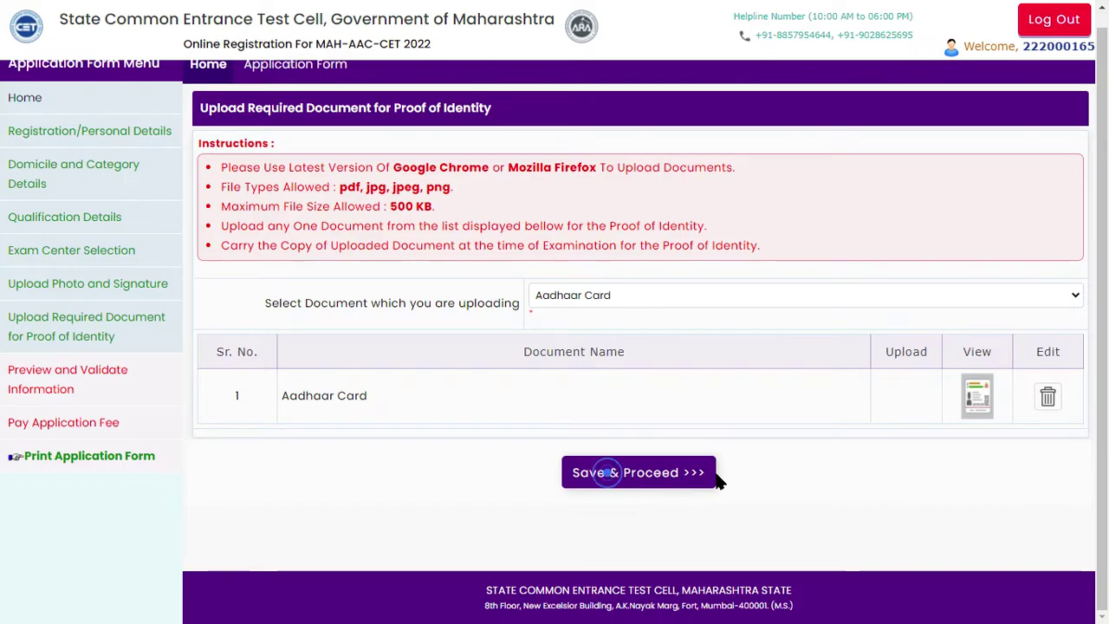
Review the application preview down to the uploaded document, and confirm proceeding to payment.
scroll(569, 390, "down", 15)
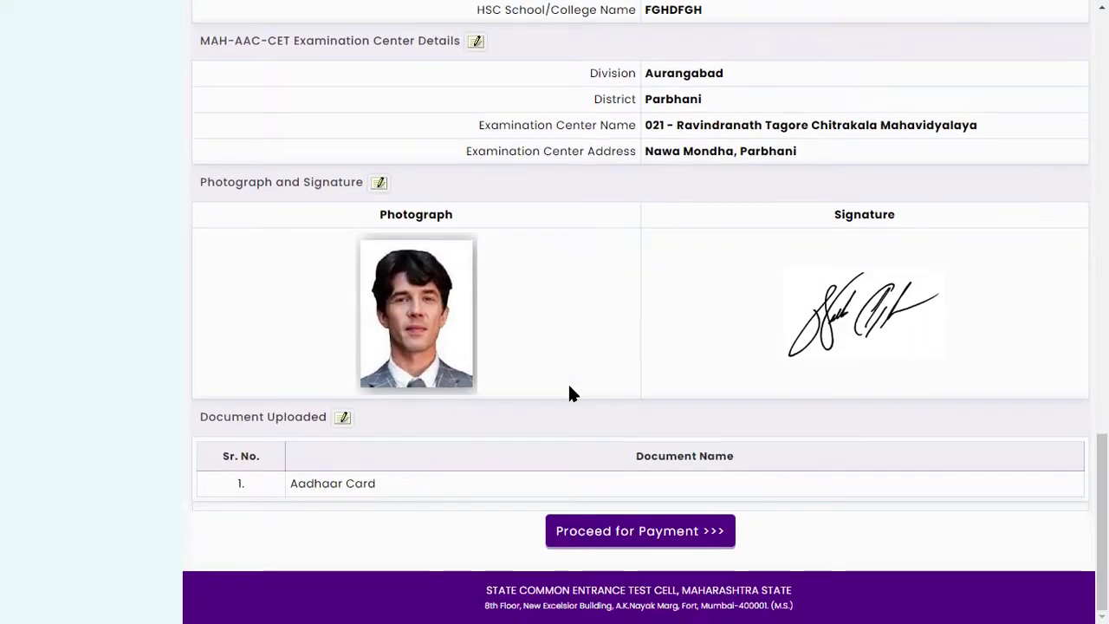
left_click(604, 539)
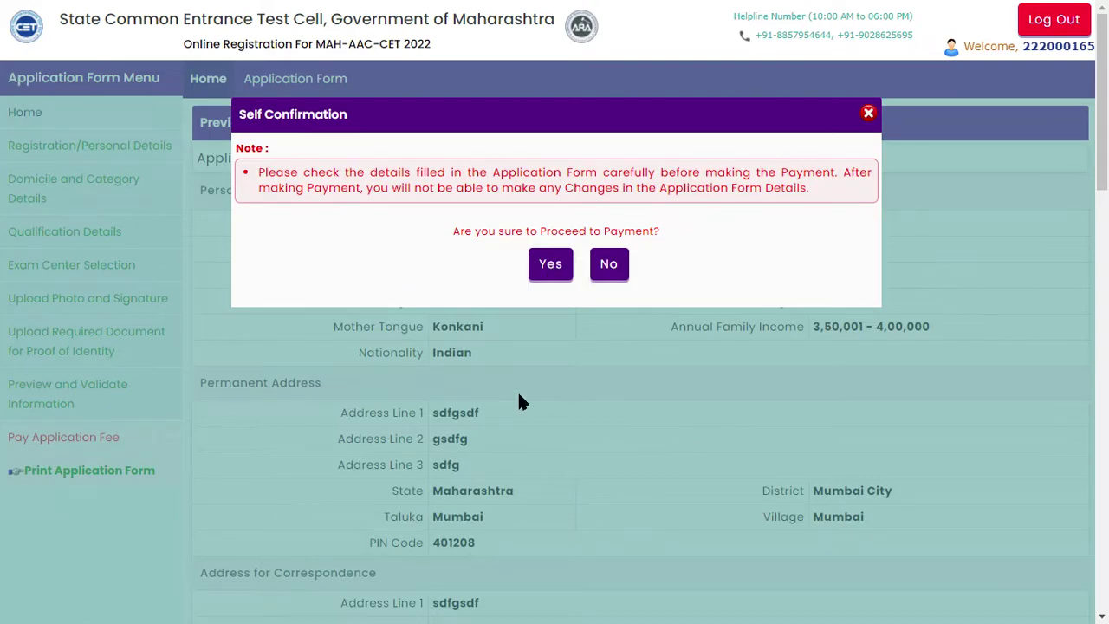
left_click(551, 264)
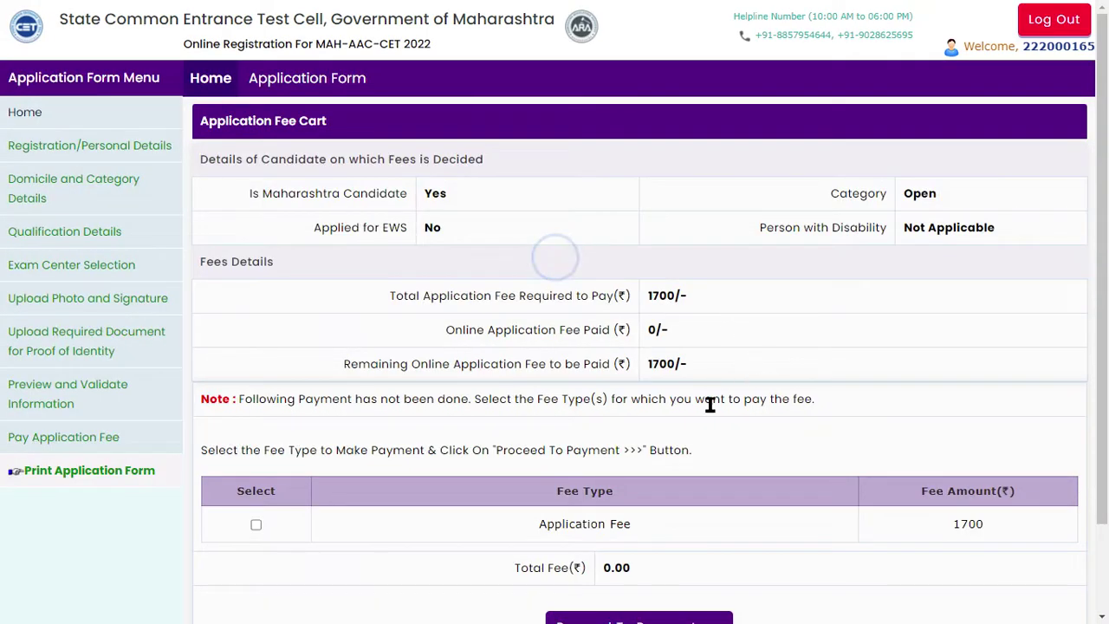
Select the Application Fee in the fee cart and proceed to payment.
scroll(554, 347, "down", 1)
scroll(551, 346, "down", 1)
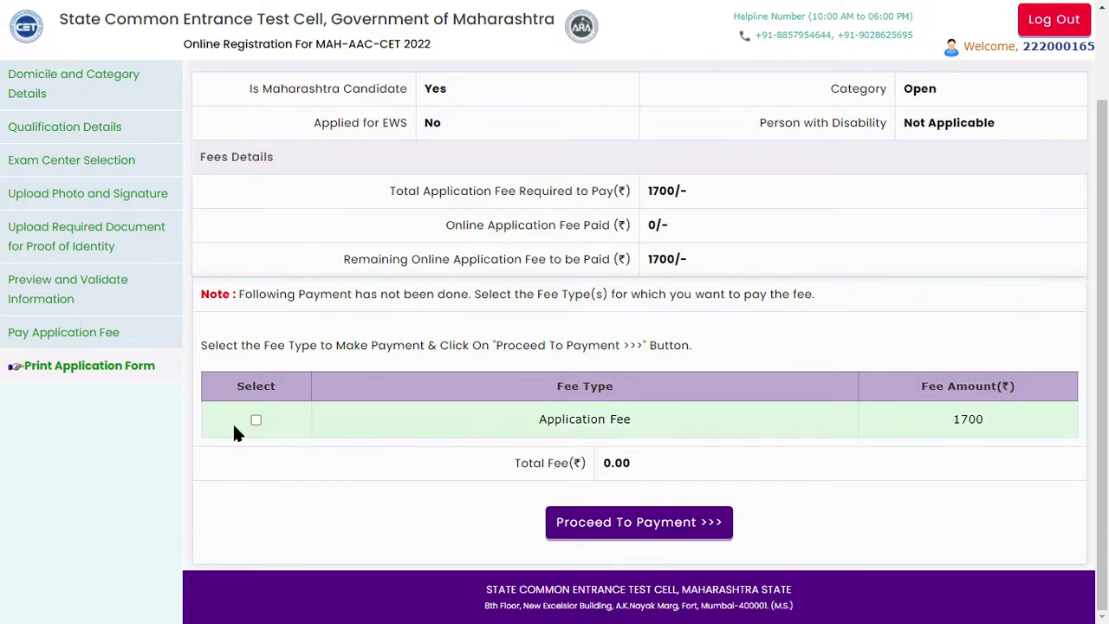
left_click(254, 420)
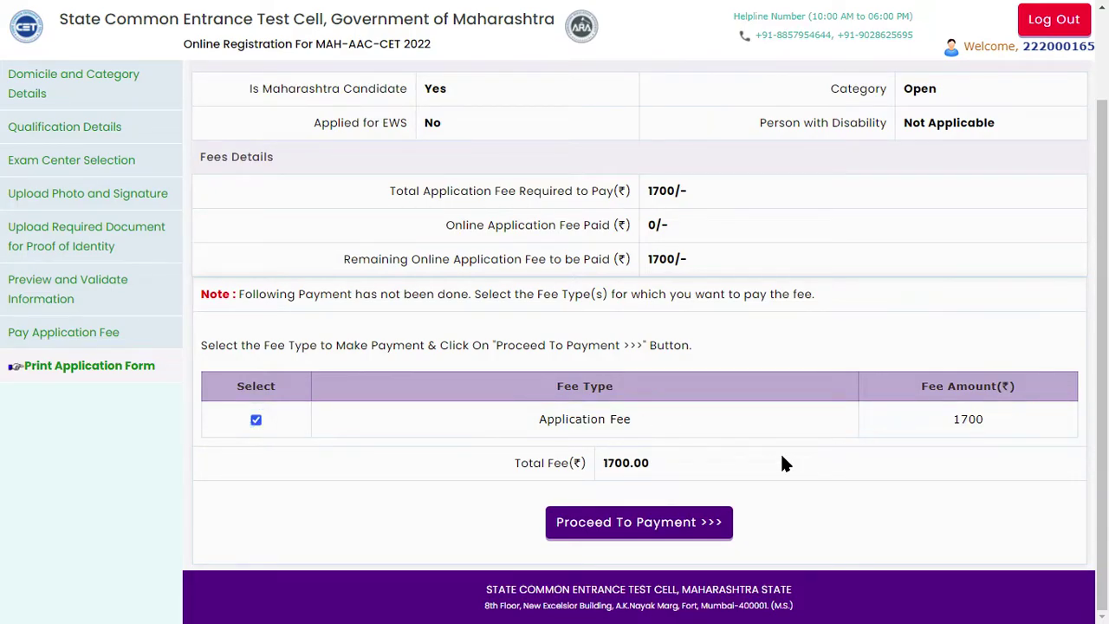
double_click(623, 467)
left_click(668, 524)
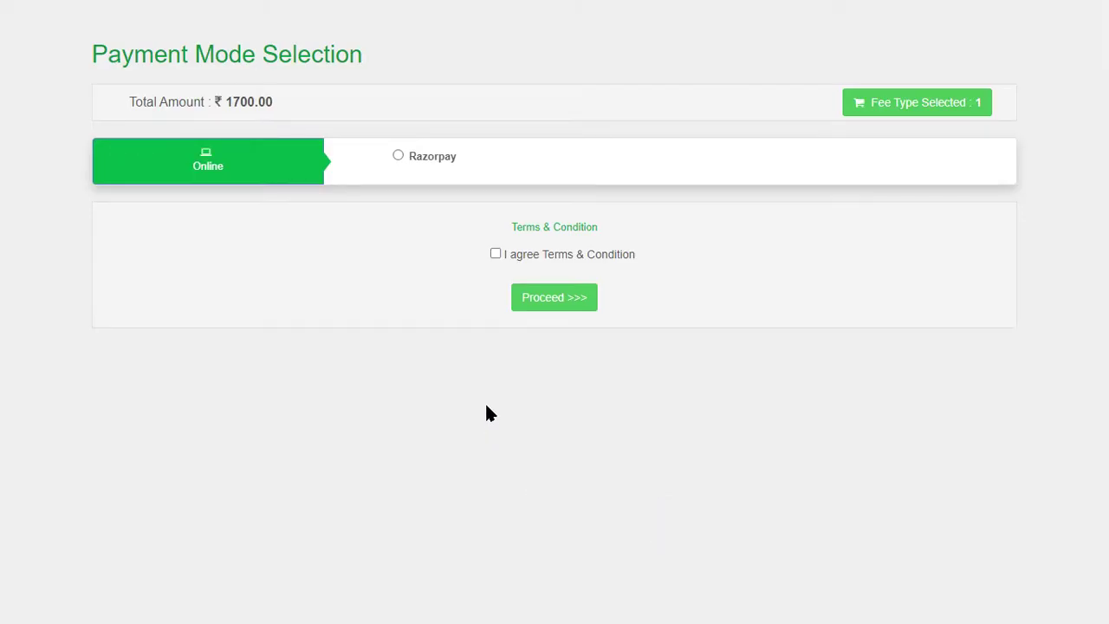
Agree to the Terms & Condition and try to proceed without a selected payment mode.
left_click(496, 253)
left_click(545, 303)
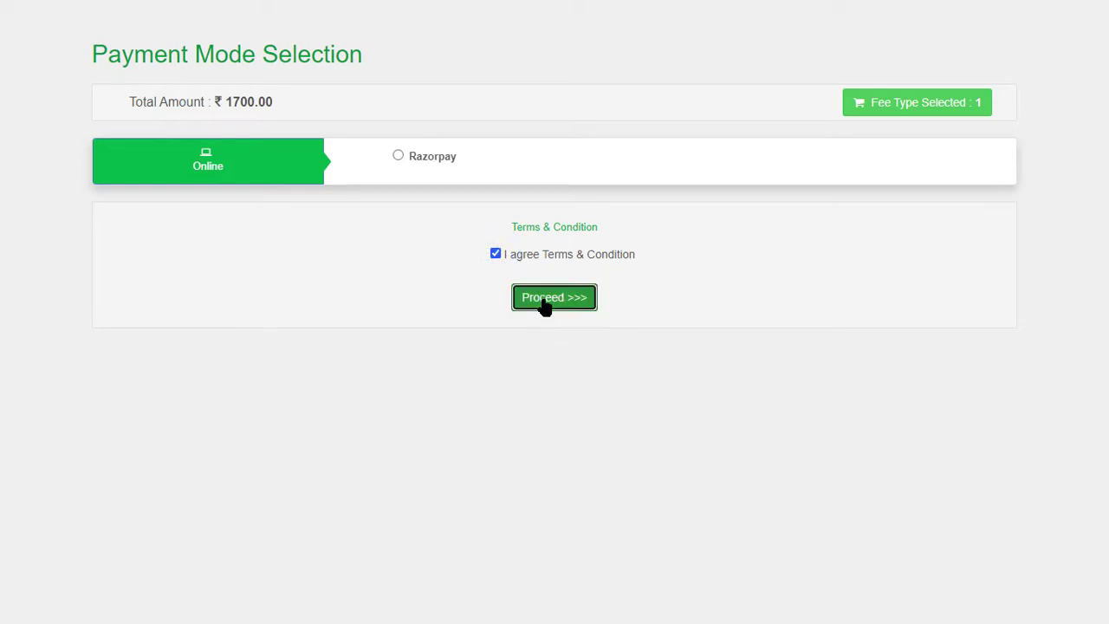
left_click(398, 156)
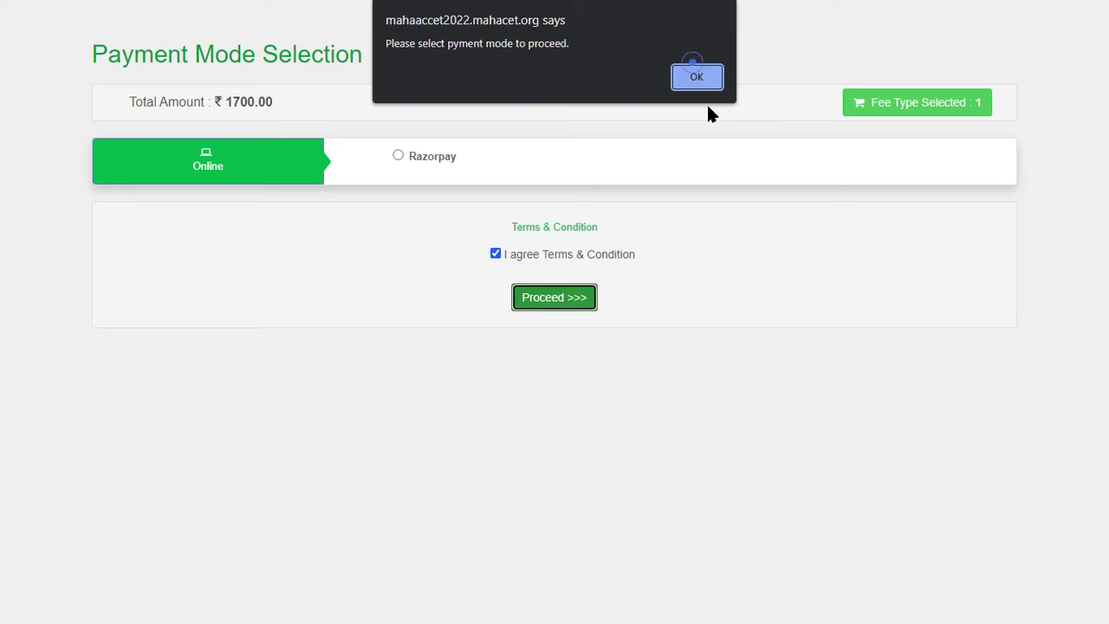
left_click(531, 303)
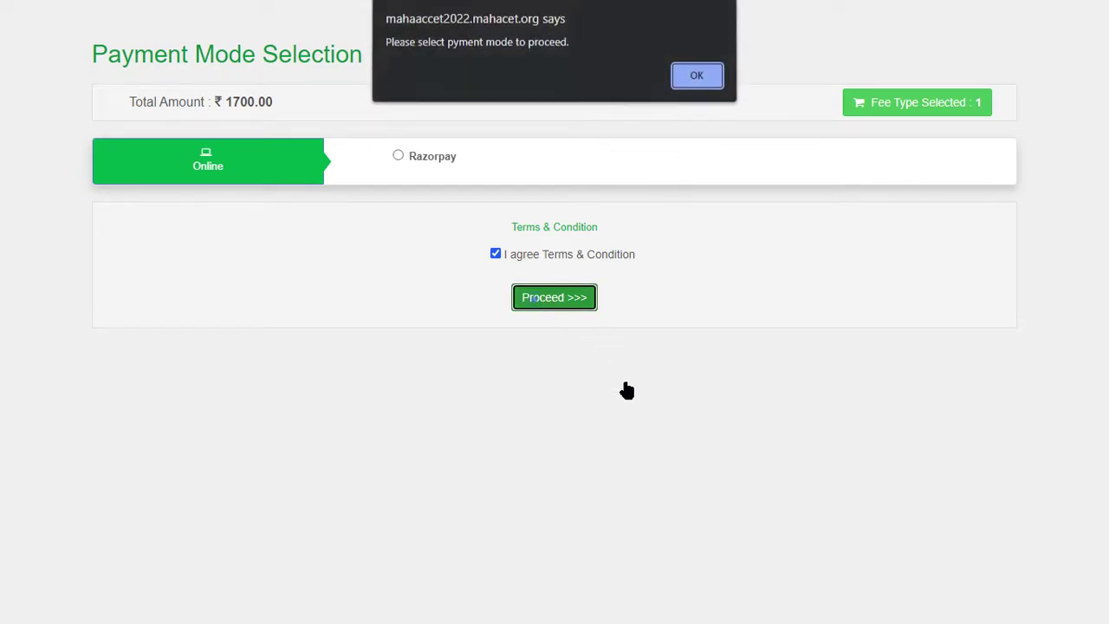
left_click(694, 82)
Select Razorpay as the online payment mode, and read and close its payment instructions.
left_click(401, 156)
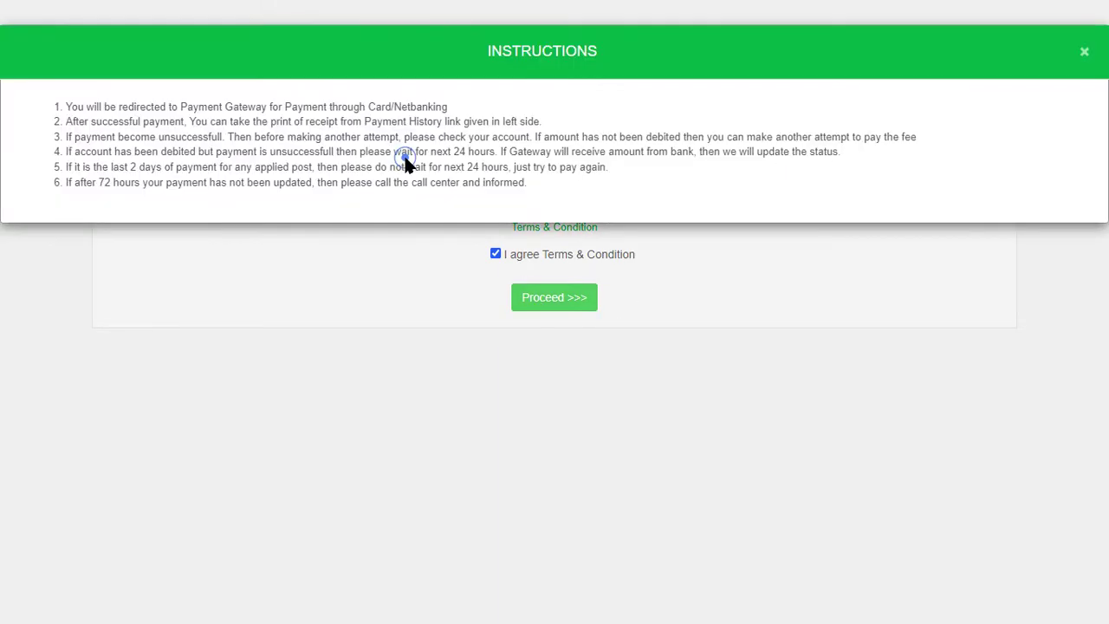
left_click(1084, 54)
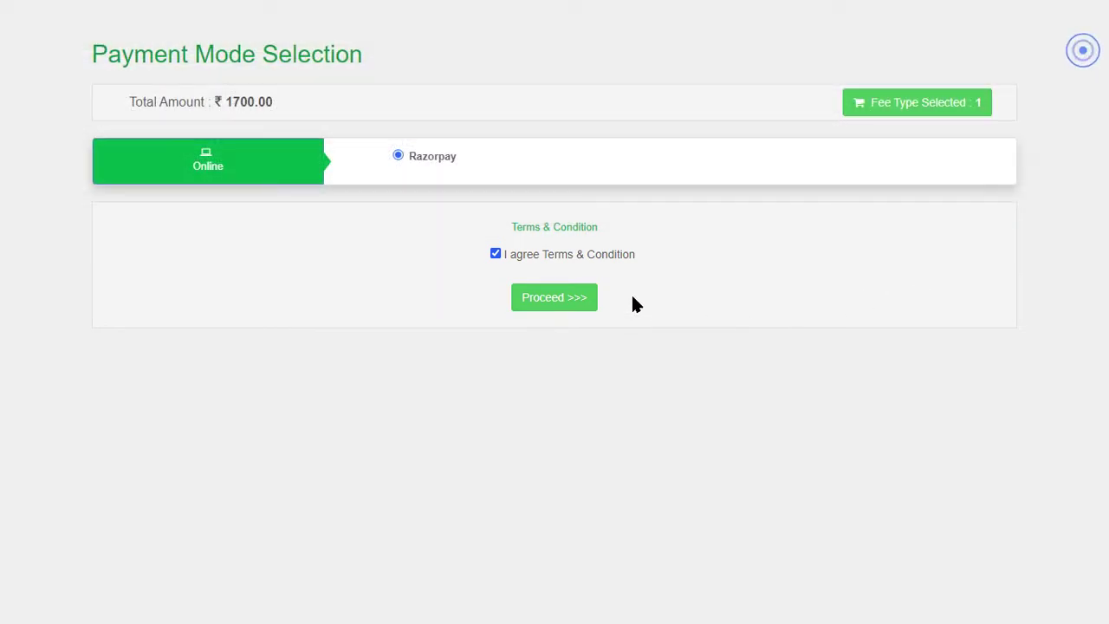
left_click(399, 155)
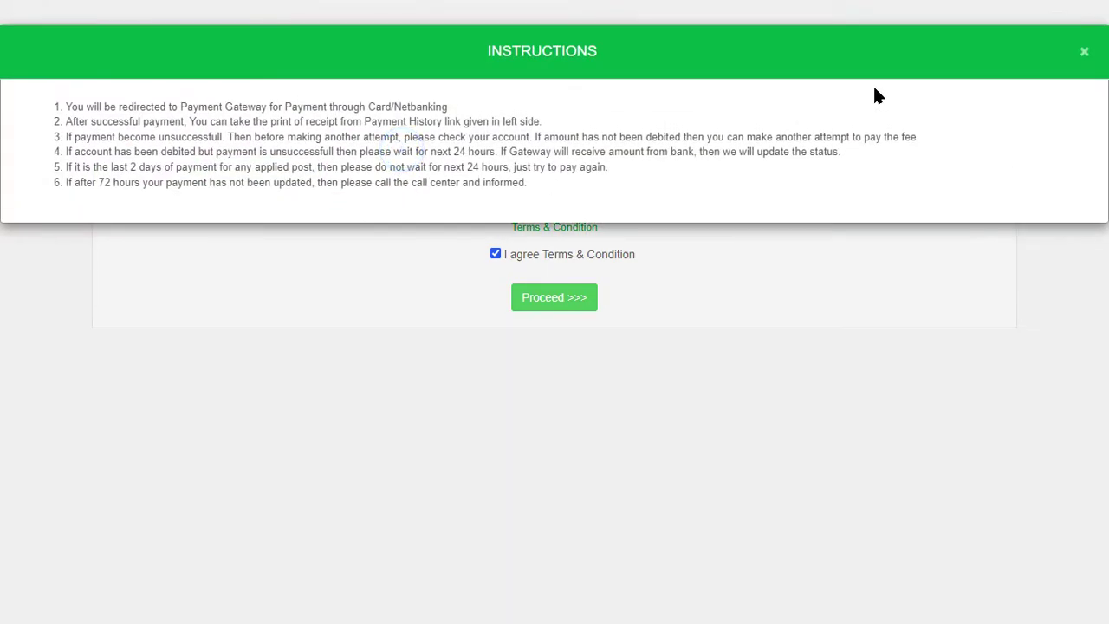
left_click(1083, 53)
Clear the Terms & Condition agreement and show the breakdown of the selected fee type.
left_click(495, 253)
left_click(892, 109)
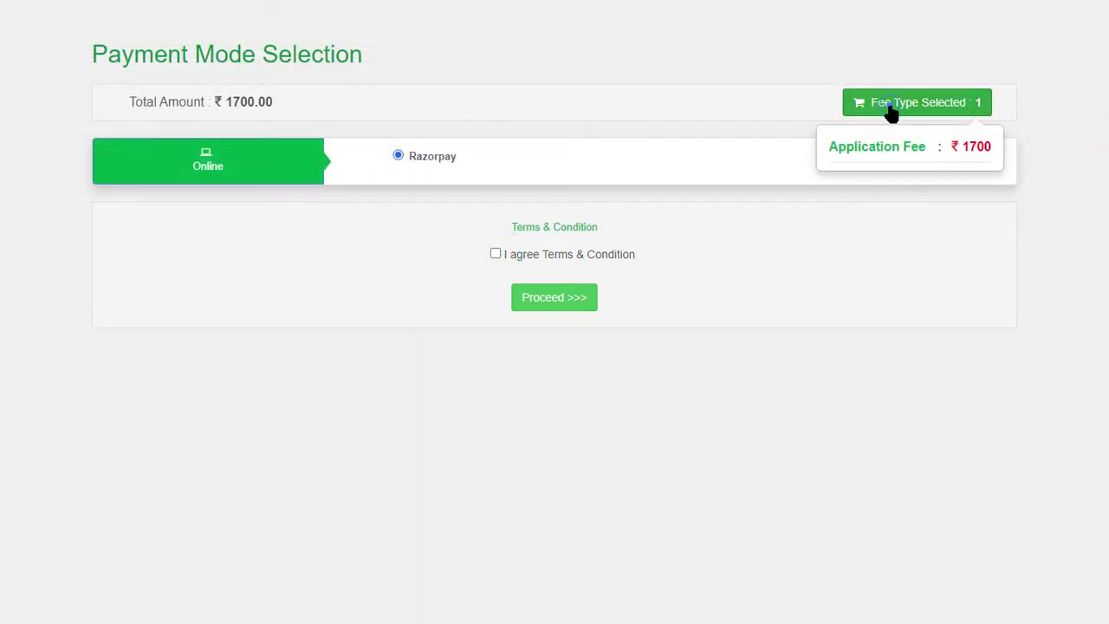
Check the Application Fee amount and choose Razorpay under the Online payment mode.
left_click(941, 266)
double_click(976, 146)
left_click(208, 160)
left_click(398, 158)
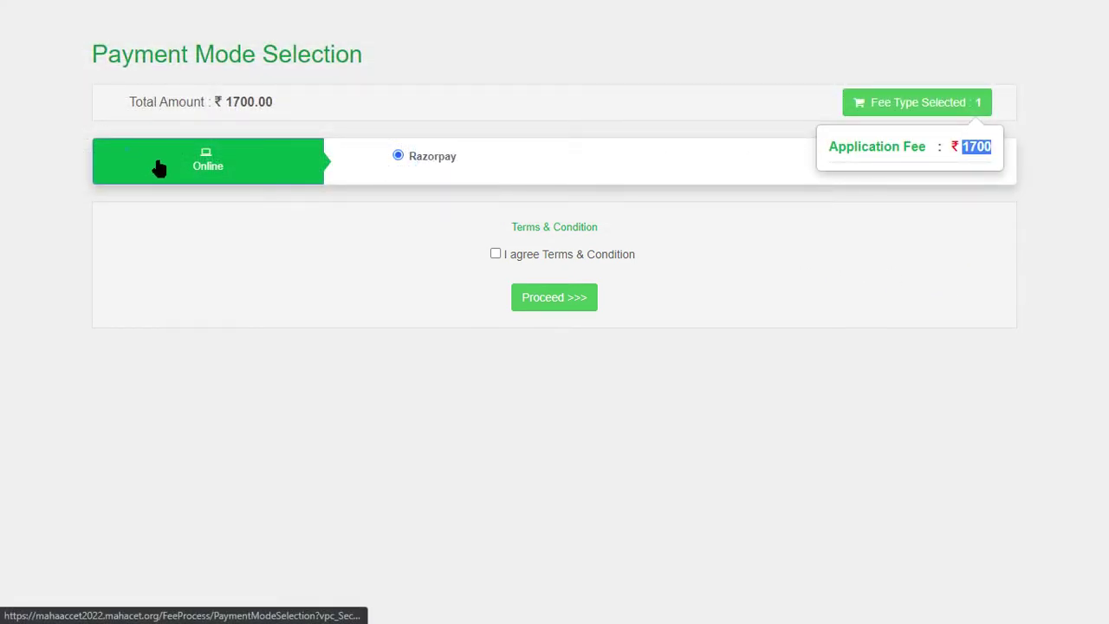
Agree to the Terms & Condition and proceed to the payment gateway, confirming the current payment selection.
left_click(495, 253)
left_click(568, 305)
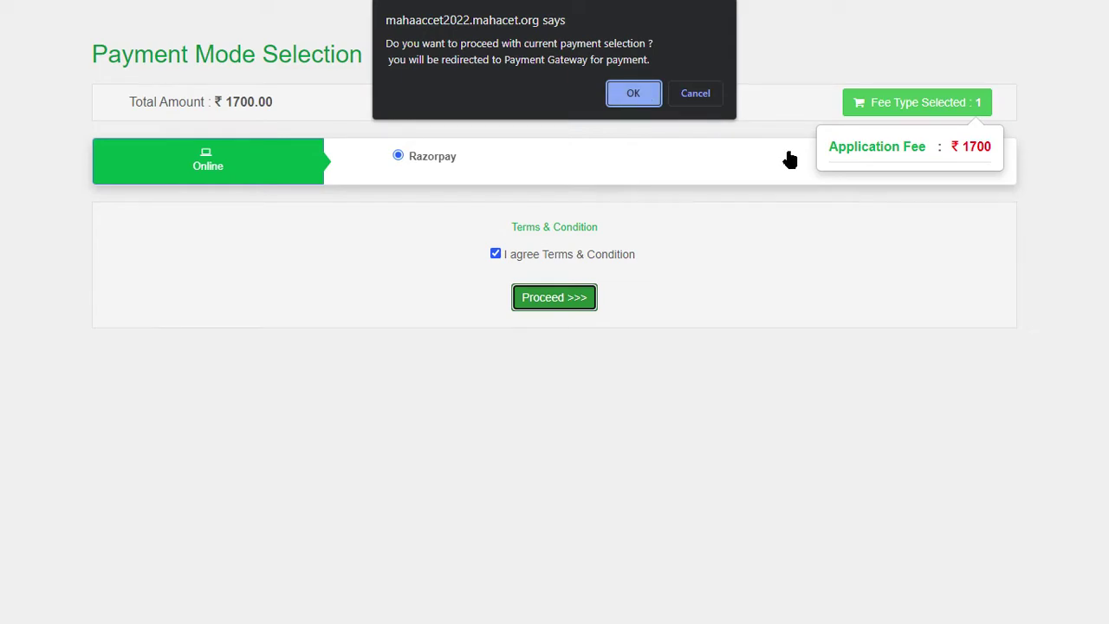
left_click(648, 94)
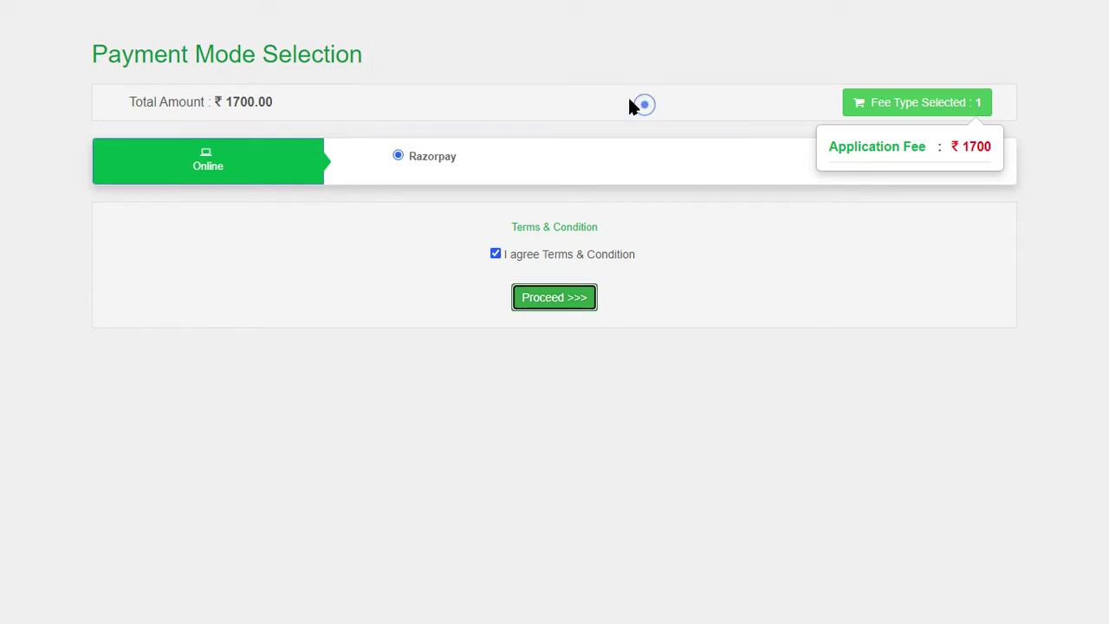
left_click(561, 298)
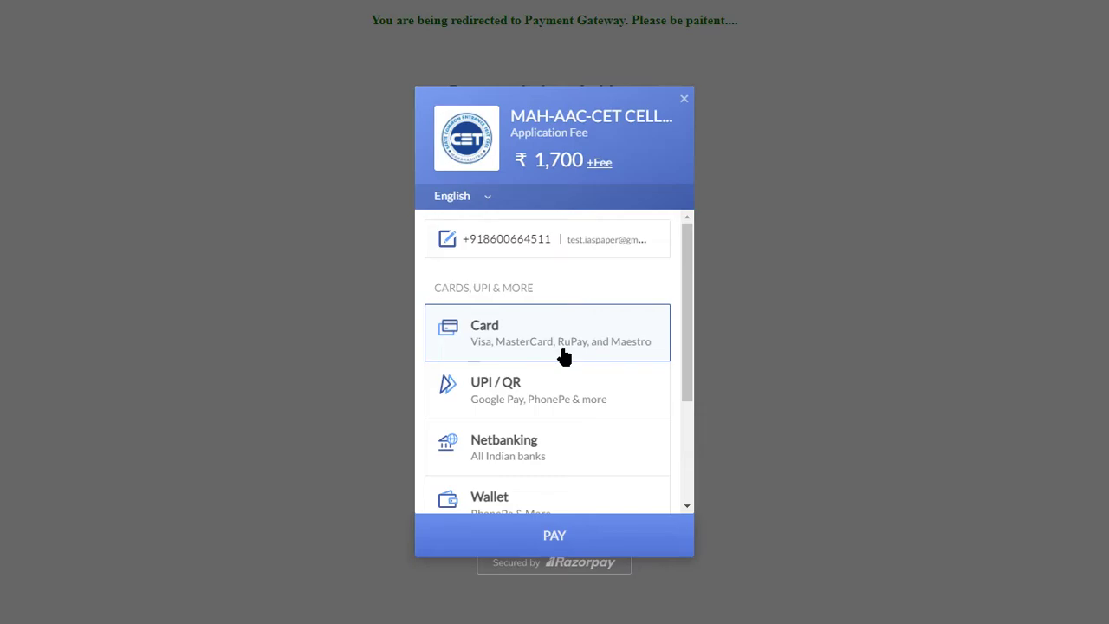
Review the payment methods offered in the Razorpay checkout, from Card to Pay Later, and return to the start of the list.
scroll(584, 437, "down", 1)
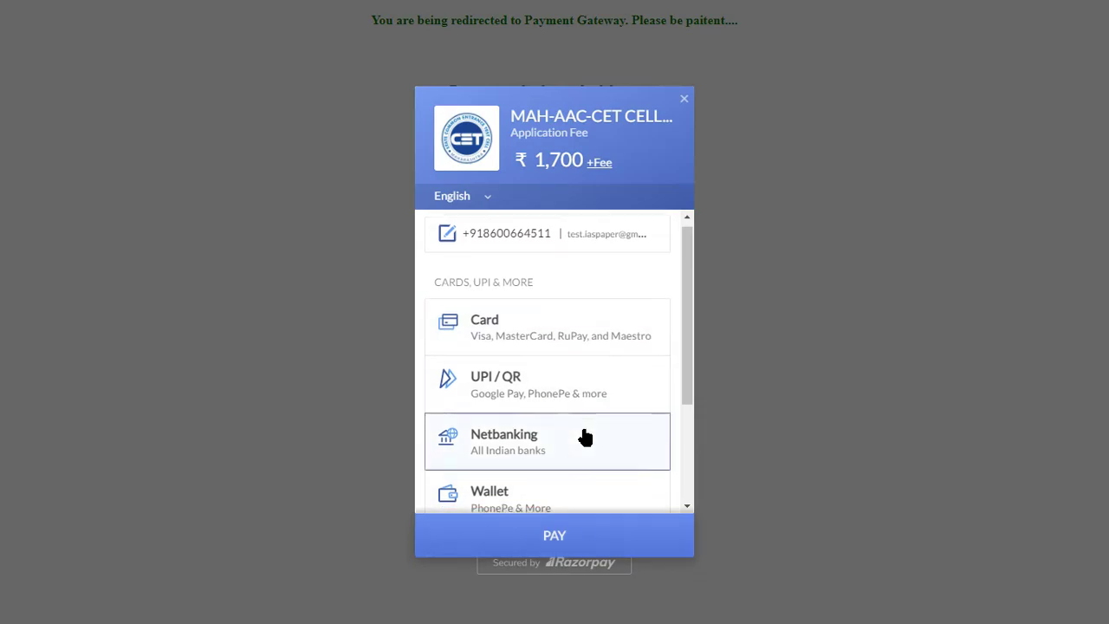
scroll(585, 437, "down", 2)
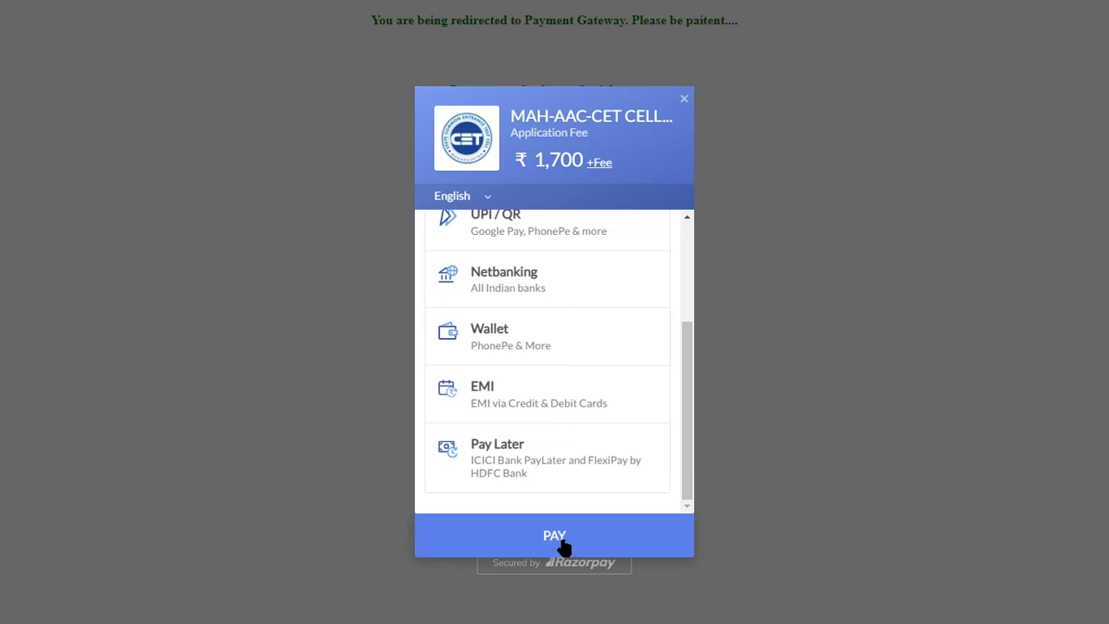
left_click(809, 407)
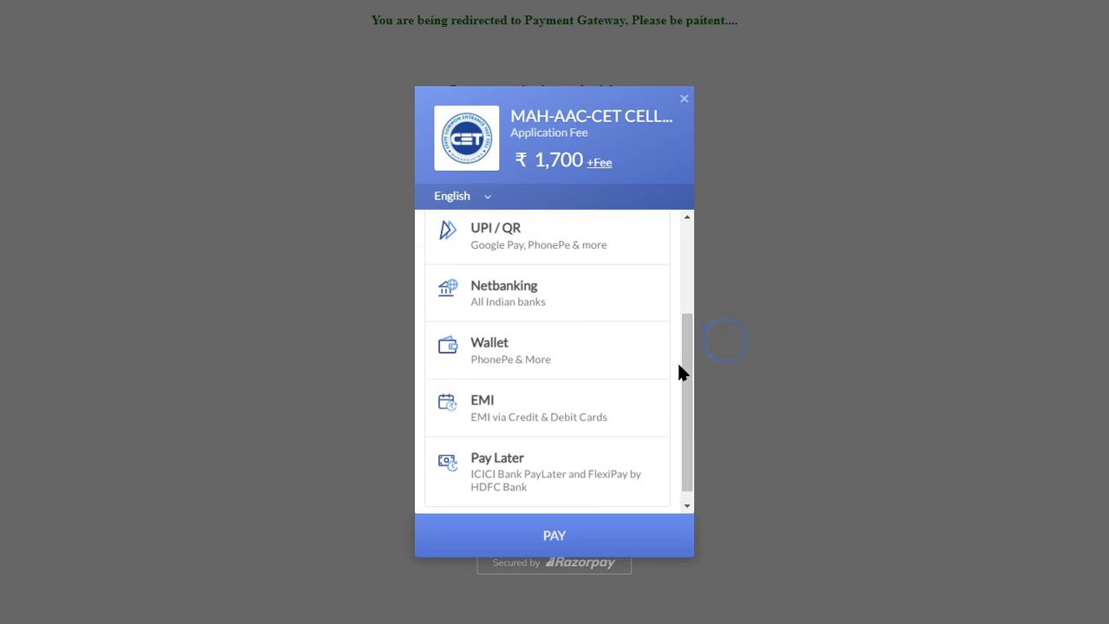
scroll(684, 373, "up", 4)
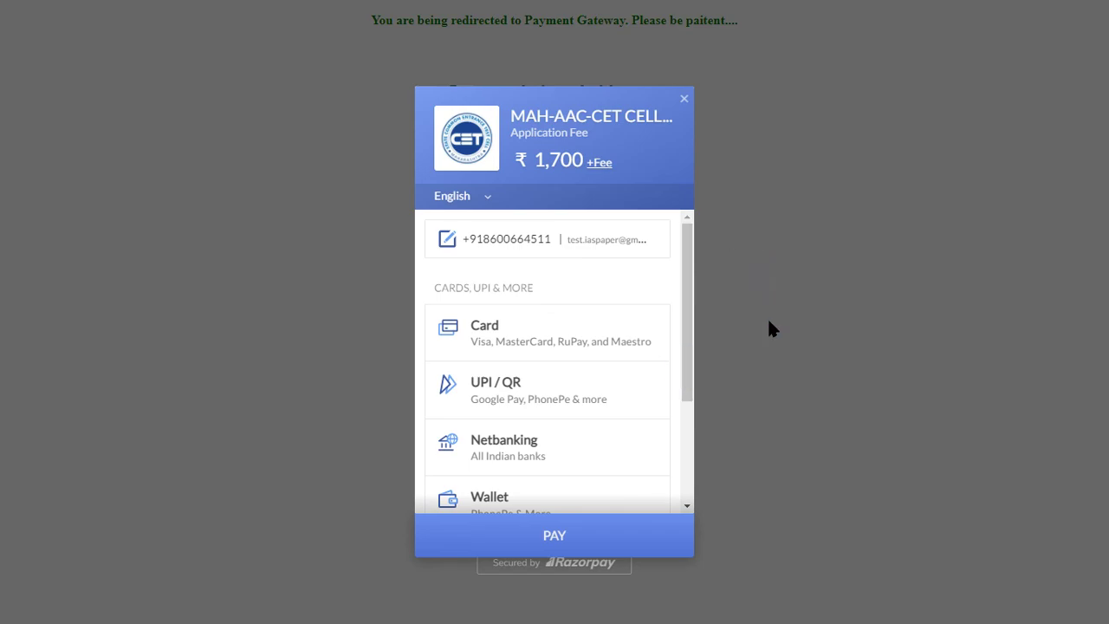